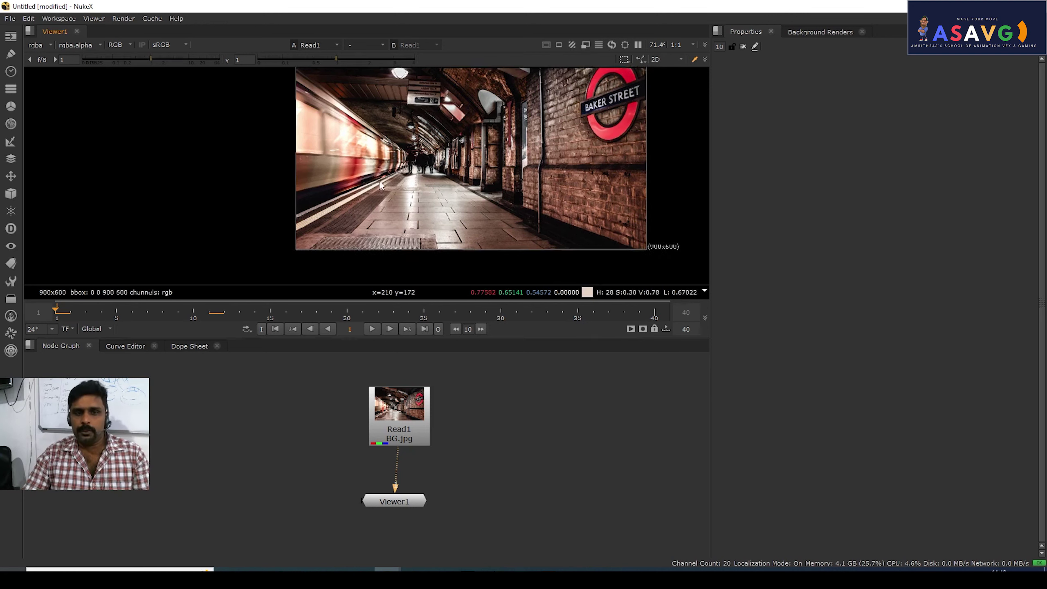
Add a Project3D node to the node graph and place it well to the right of Read1
middle_click_drag(461, 435, 455, 431)
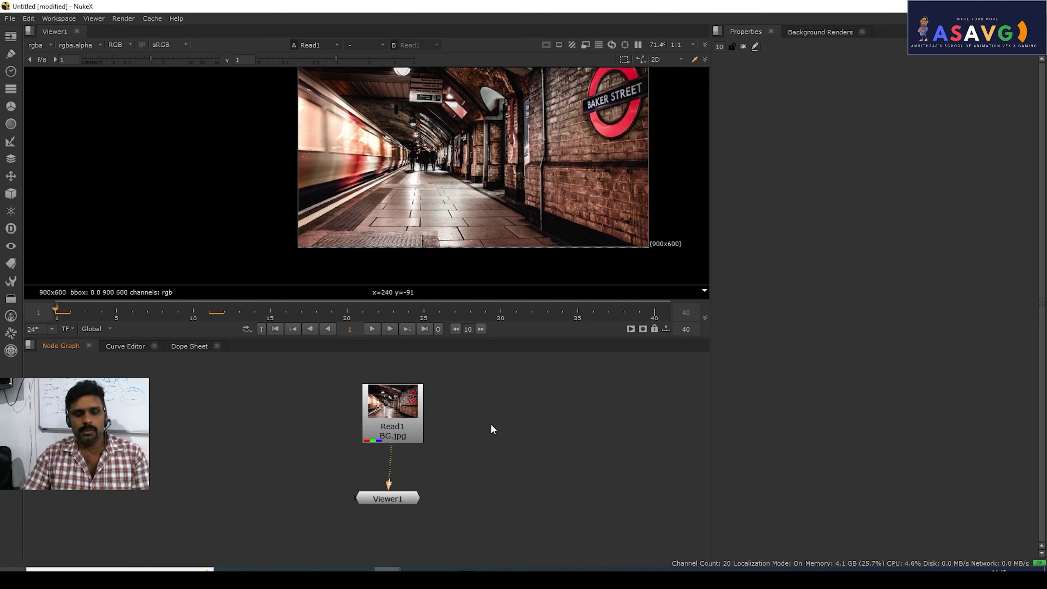
key("Tab")
type("pro")
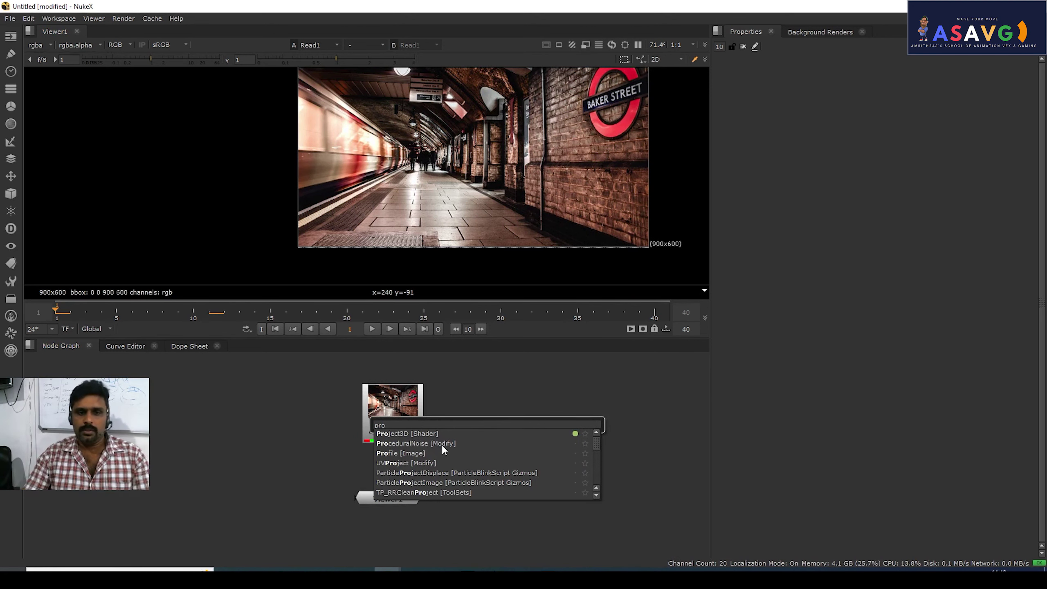
left_click(428, 432)
left_click_drag(474, 433, 566, 420)
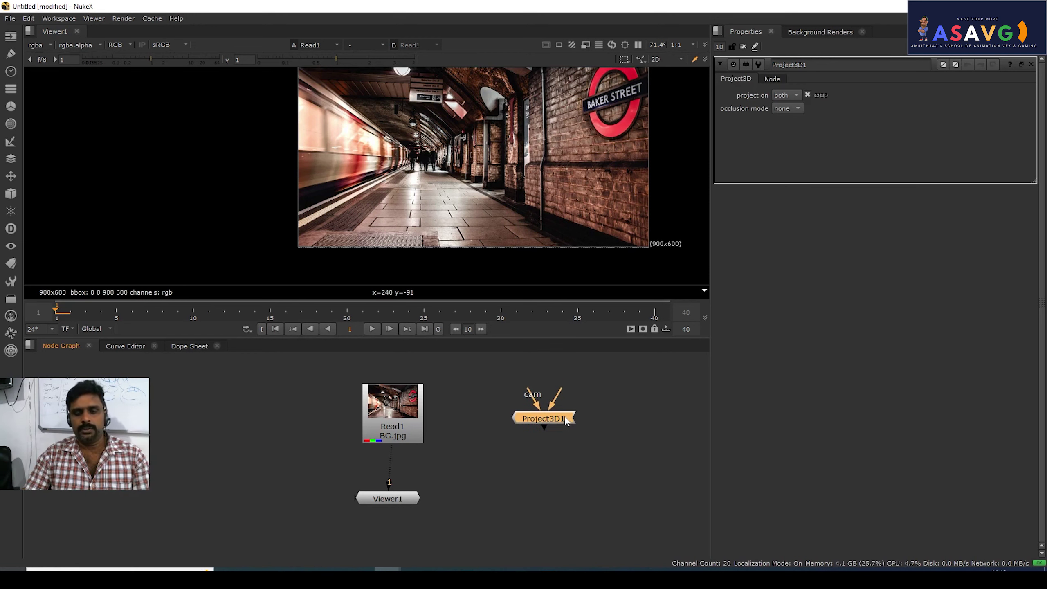
scroll(565, 420, "up", 3)
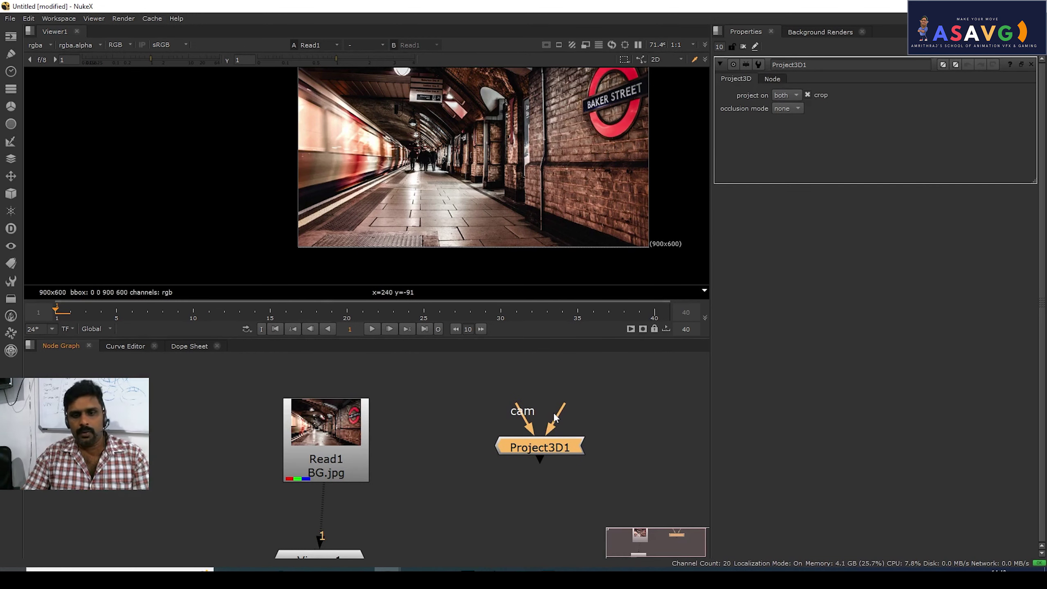
left_click_drag(621, 465, 642, 468)
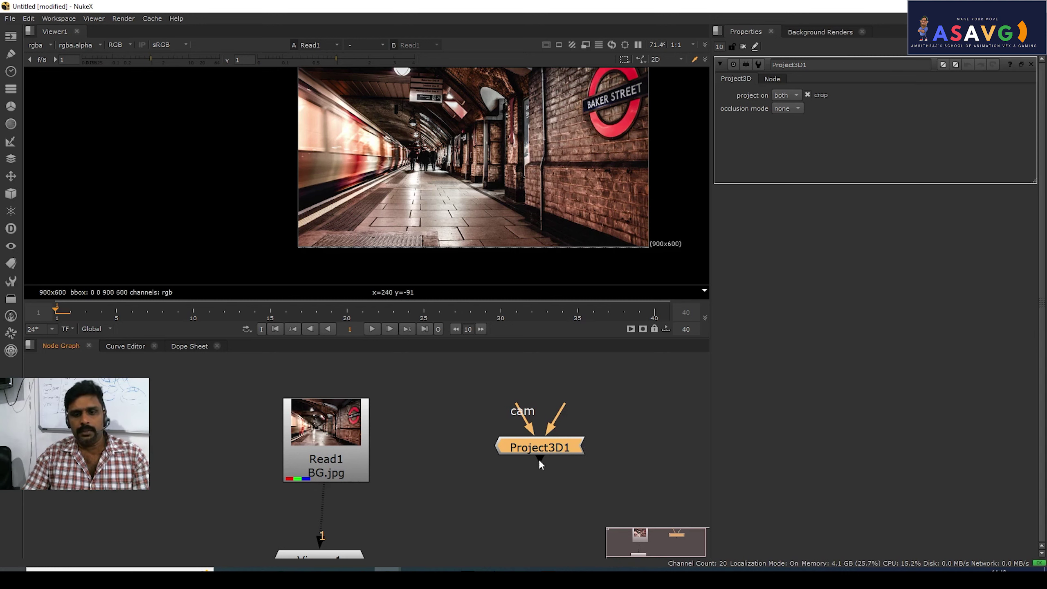
left_click_drag(550, 530, 531, 493)
scroll(520, 462, "down", 2)
middle_click_drag(503, 382, 504, 408)
mouse_move(474, 389)
left_mouse_down()
mouse_move(612, 439)
mouse_move(623, 476)
left_mouse_up()
left_click_drag(571, 424, 700, 421)
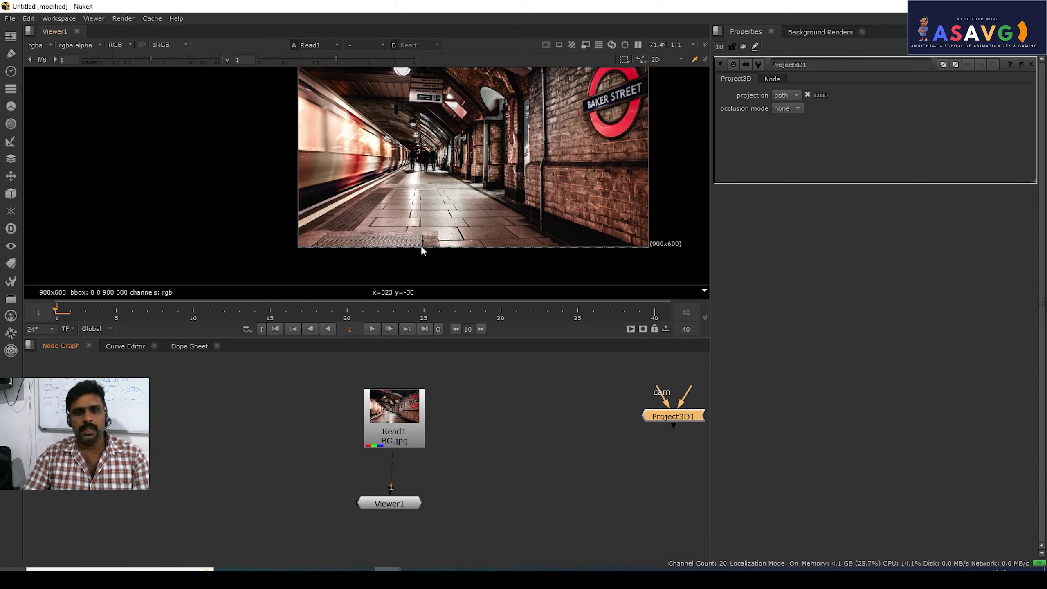
Move Viewer1 further down and add an unconnected ScanlineRender node to the right of the Read1–Viewer1 link
middle_click_drag(412, 460, 446, 421)
left_click_drag(441, 467, 445, 519)
middle_click_drag(517, 474, 487, 466)
left_click(498, 458)
key("Tab")
type("sac")
key("BackSpace")
key("BackSpace")
key("BackSpace")
key("Escape")
key("Tab")
type("scan")
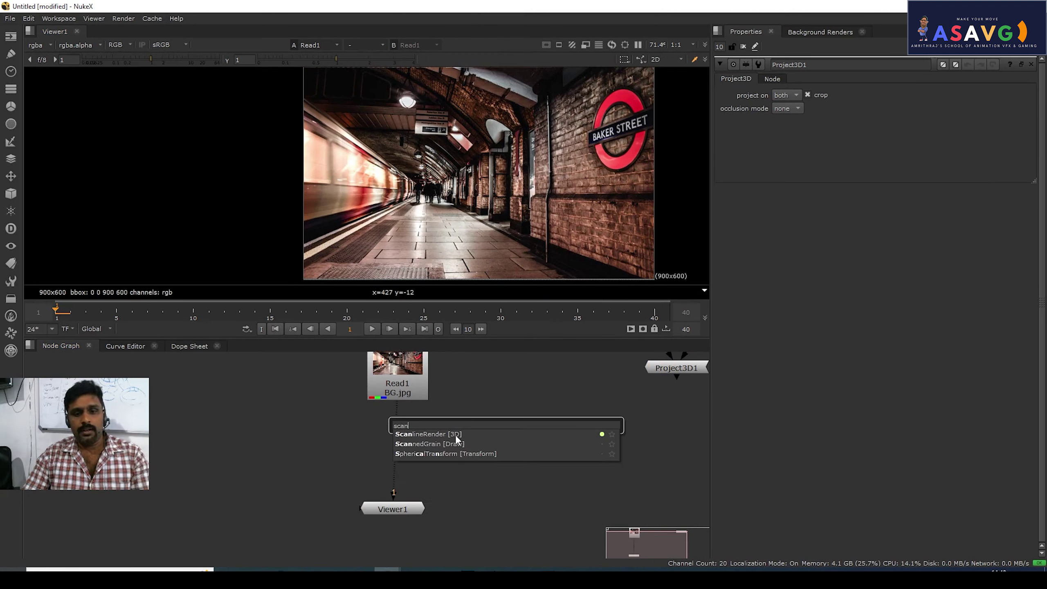
key("Return")
left_click_drag(507, 421, 513, 474)
scroll(513, 475, "up", 3)
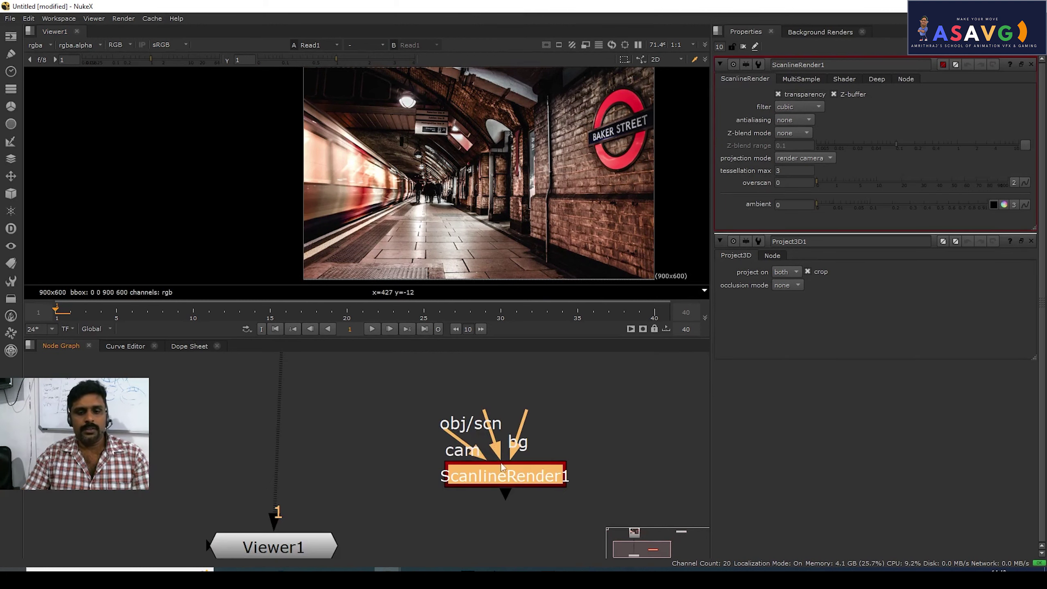
left_click_drag(396, 419, 392, 419)
left_click_drag(492, 432, 515, 339)
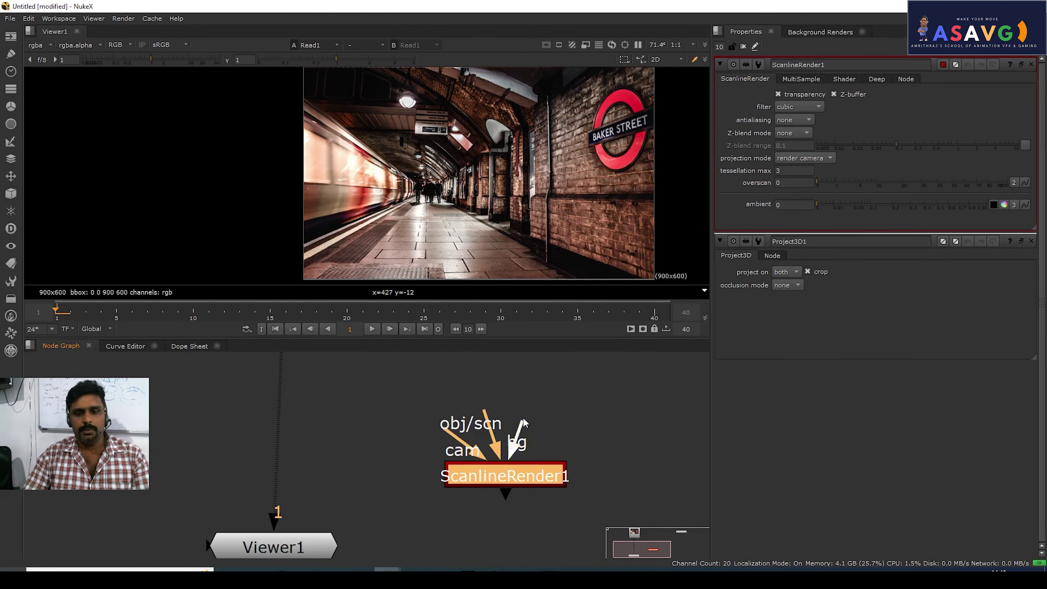
Maximize the node graph, detach Viewer1 from Read1 and swap positions so ScanlineRender1 sits below Read1 with Viewer1 aside
scroll(539, 447, "down", 2)
middle_click_drag(420, 481, 466, 454)
left_click_drag(415, 492, 441, 462)
scroll(450, 462, "down", 1)
middle_click_drag(486, 455, 466, 468)
key("space")
left_click_drag(377, 482, 575, 506)
left_click_drag(516, 431, 437, 472)
Add a Camera node to the right of ScanlineRender1 and connect it to the renderer's cam input
left_click(526, 338)
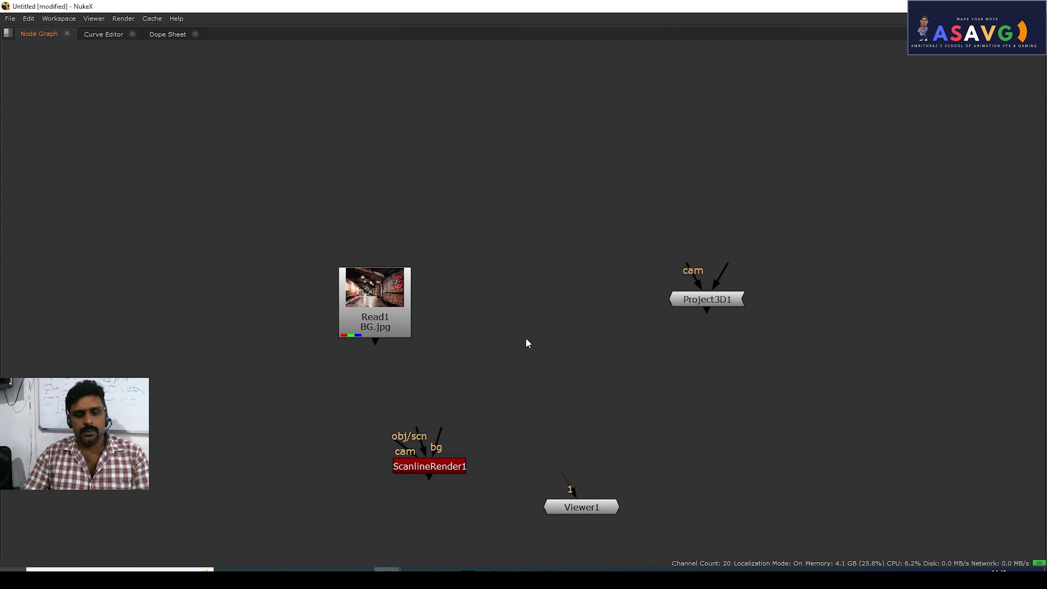
key("Tab")
type("came")
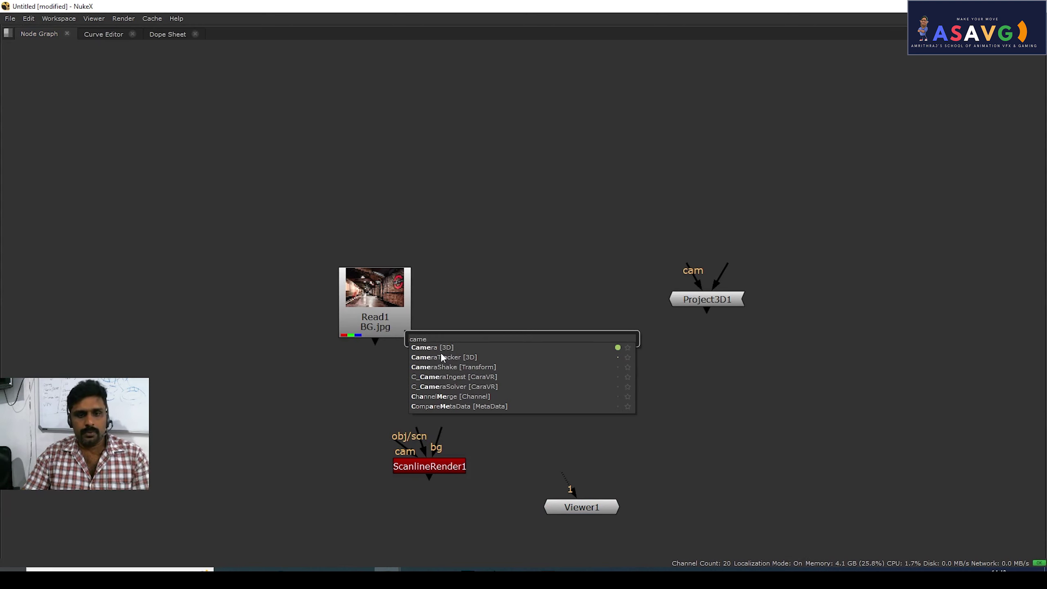
key("Return")
left_click_drag(507, 378, 746, 376)
left_click_drag(412, 440, 760, 449)
left_click_drag(429, 465, 430, 479)
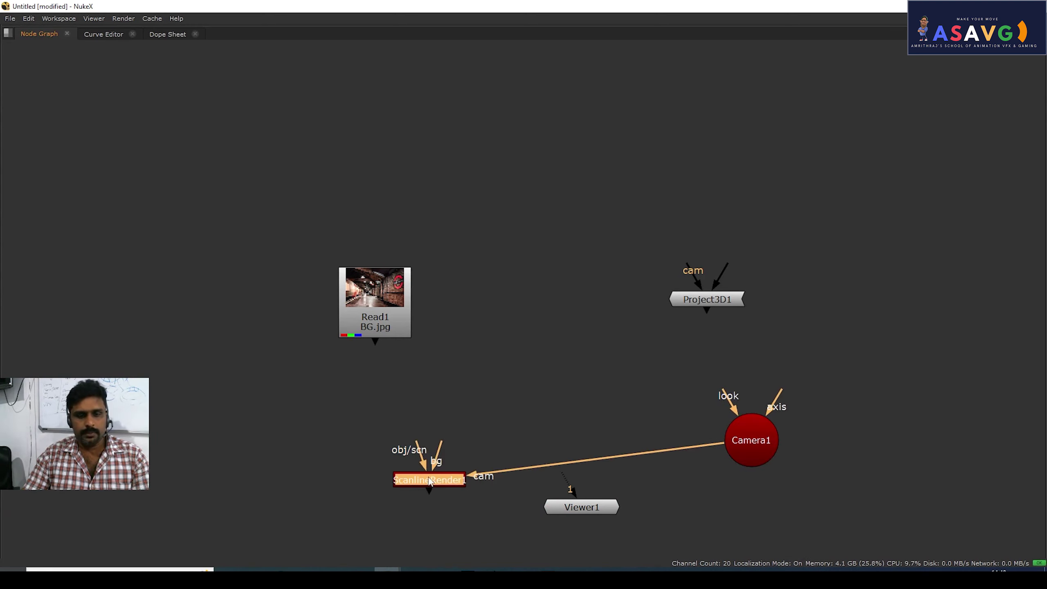
Add a Scene node to the left of ScanlineRender1 and connect it to the renderer's obj/scn input
left_click(219, 384)
key("Tab")
type("scene")
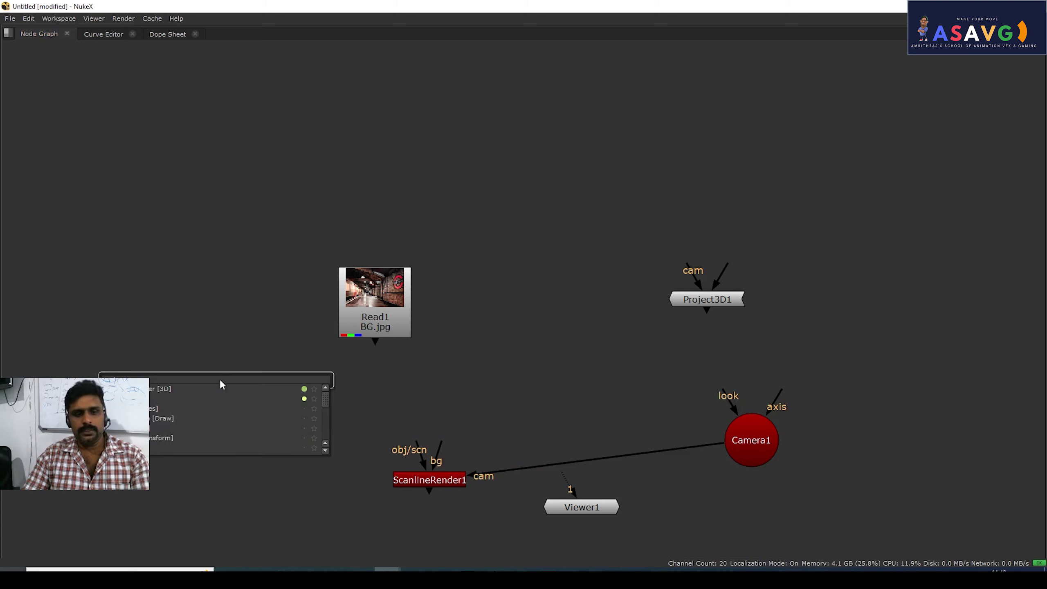
key("Return")
left_click_drag(412, 446, 214, 388)
left_click_drag(214, 387, 170, 462)
Place Viewer1 below ScanlineRender1 and connect it to the renderer's output, and link the bg input to Read1 above
middle_click_drag(422, 477, 400, 428)
left_click_drag(580, 468, 432, 523)
left_click_drag(353, 248, 344, 175)
left_click_drag(417, 521, 413, 535)
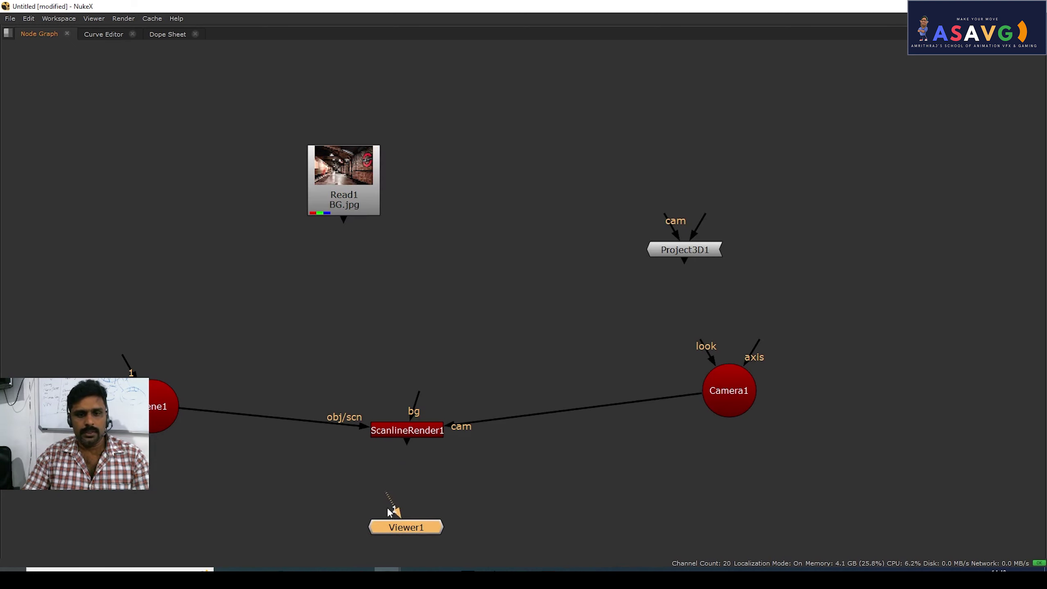
left_click_drag(405, 440, 406, 435)
middle_click_drag(427, 413, 469, 422)
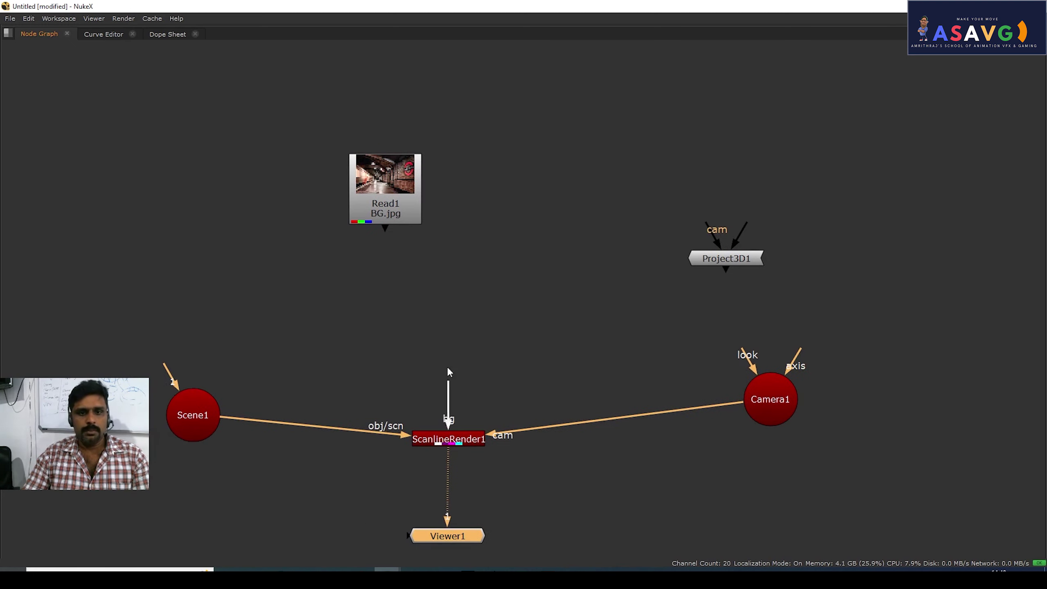
left_click_drag(408, 215, 407, 216)
Restore the full workspace, switch the viewer to 3D and orbit around the camera to examine the scene
key("space")
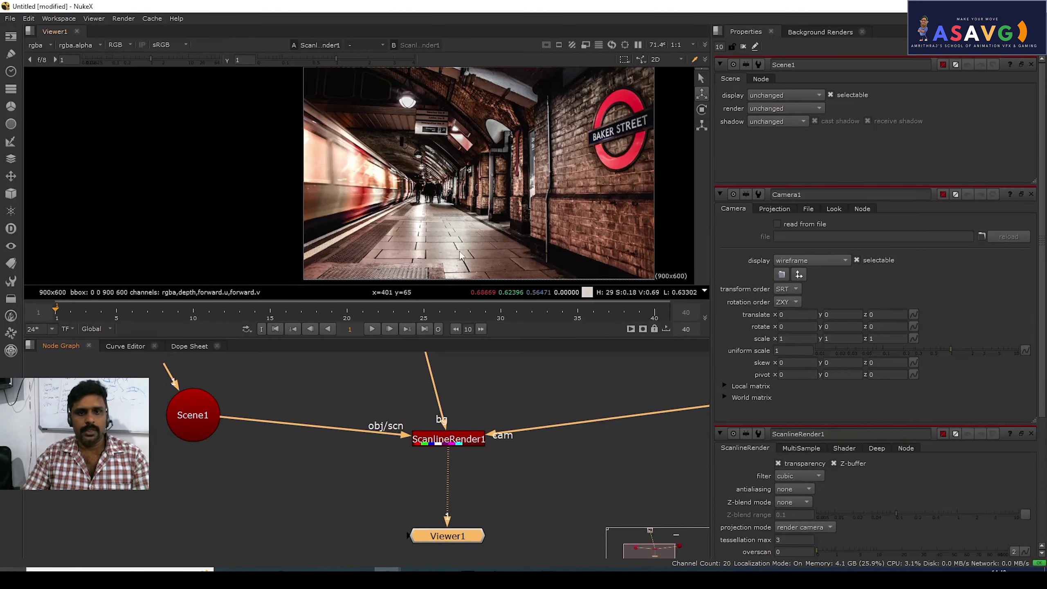
key("Tab")
scroll(432, 206, "down", 3)
left_click_drag(433, 197, 357, 164, "ctrl")
scroll(358, 164, "up", 5)
left_click_drag(362, 202, 421, 189, "ctrl")
middle_click_drag(509, 408, 496, 489)
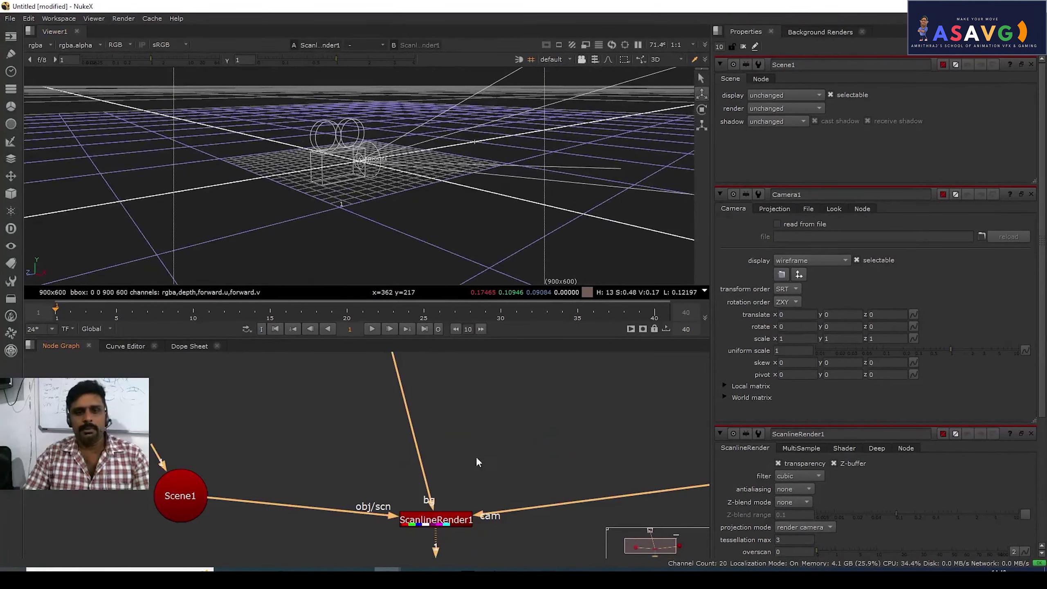
Maximize the node graph, disconnect Read1 from ScanlineRender1's bg input and move Read1 higher up
middle_click_drag(471, 406, 515, 440)
key("space")
middle_click_drag(531, 499, 522, 388)
left_click(442, 184)
left_click_drag(441, 185, 456, 169)
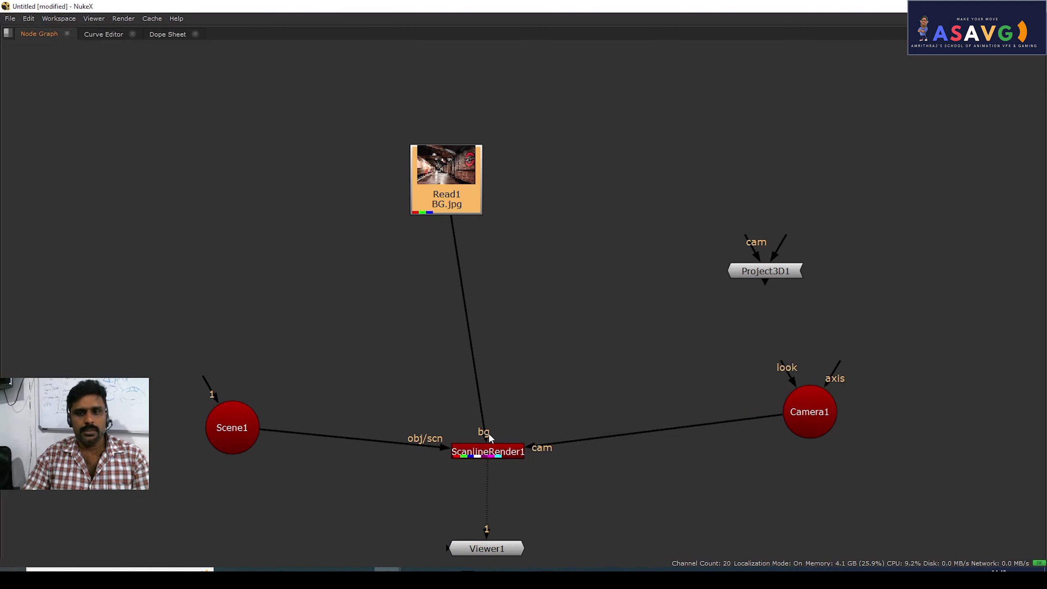
left_click_drag(489, 433, 502, 311)
left_click_drag(451, 178, 480, 114)
left_click(448, 276)
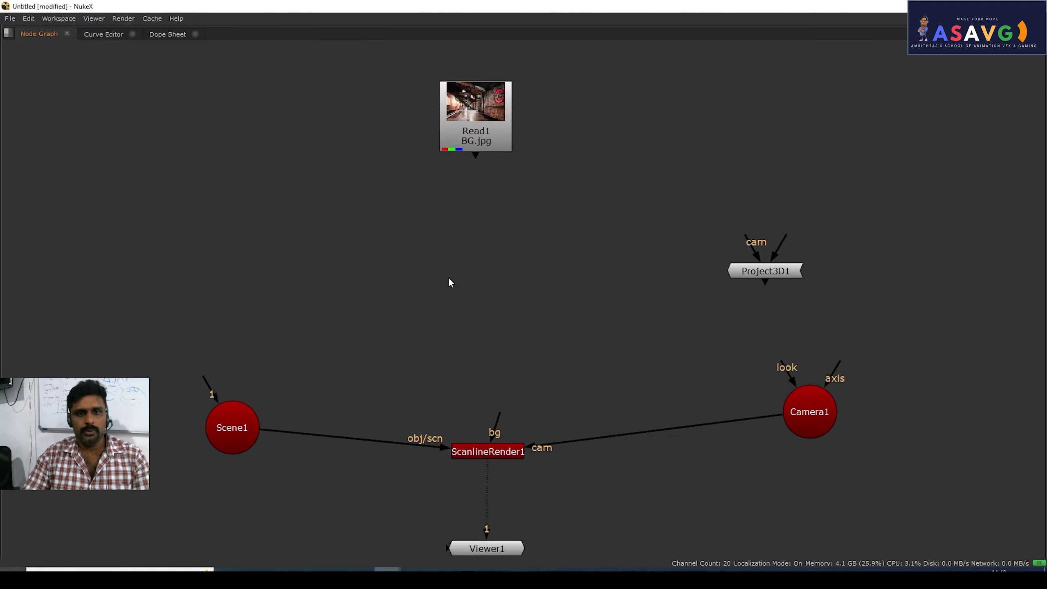
Add a Card geometry node between Read1 and ScanlineRender1
middle_click_drag(444, 289, 432, 289)
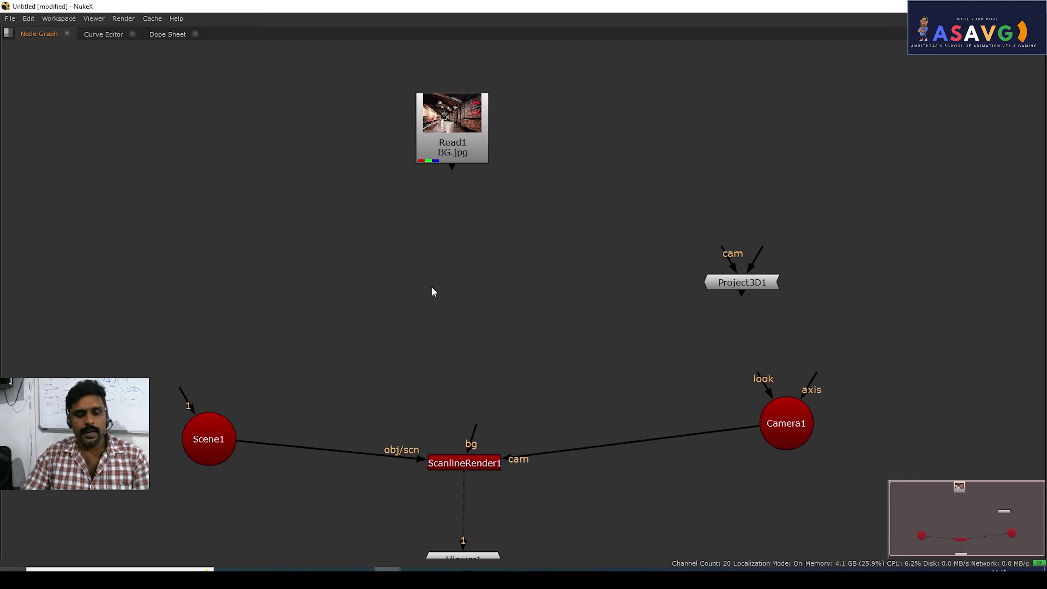
key("Tab")
type("card")
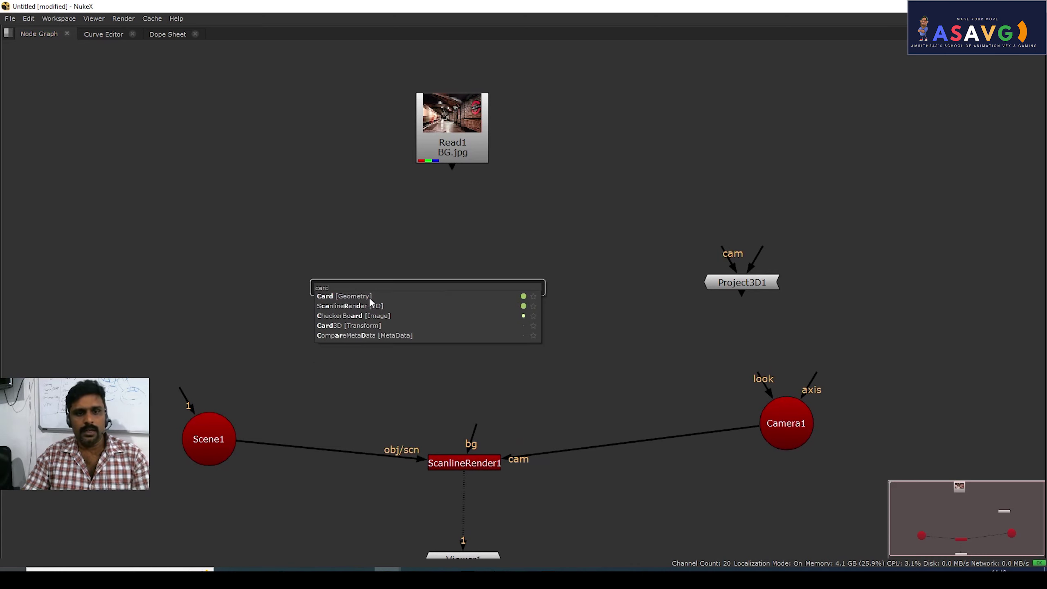
key("Return")
left_click_drag(447, 290, 515, 304)
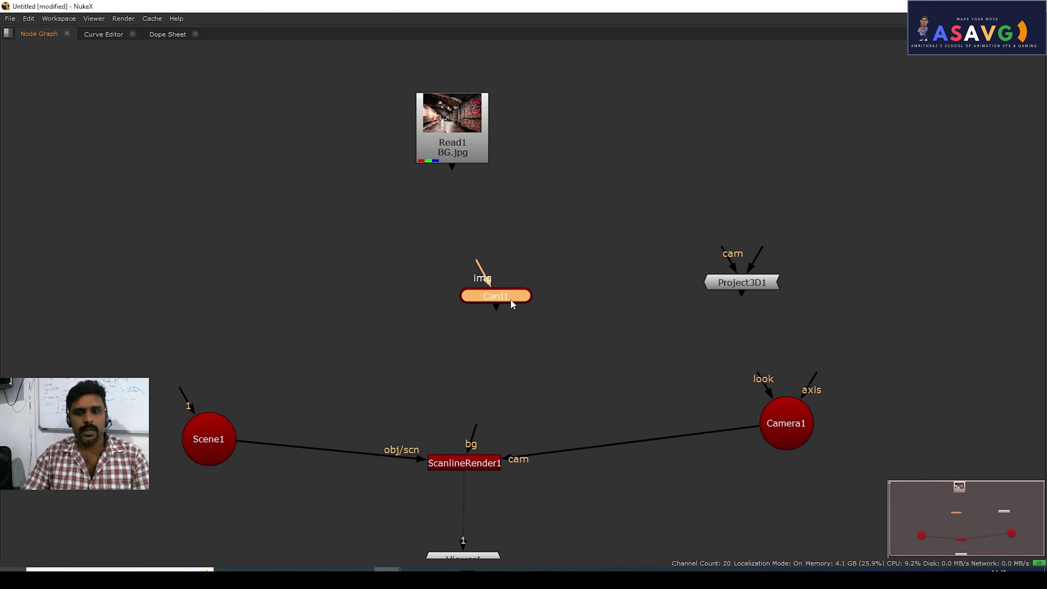
Connect Card1 to Scene1 and ScanlineRender1's bg input to Read1, moving Viewer1 lower and the card left
scroll(589, 299, "down", 4)
left_click_drag(470, 485, 477, 524)
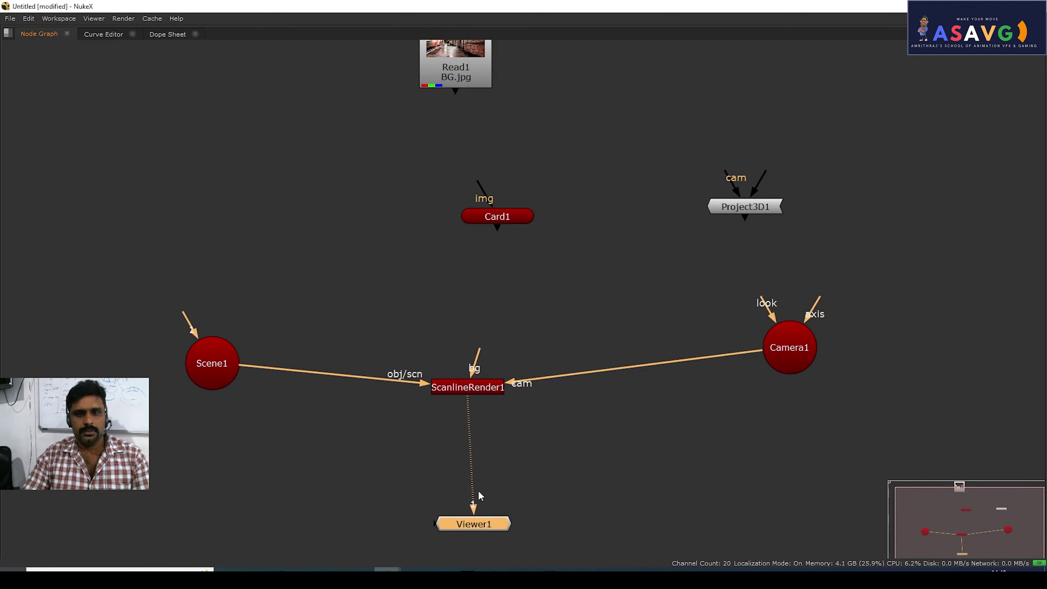
left_click_drag(514, 219, 440, 202)
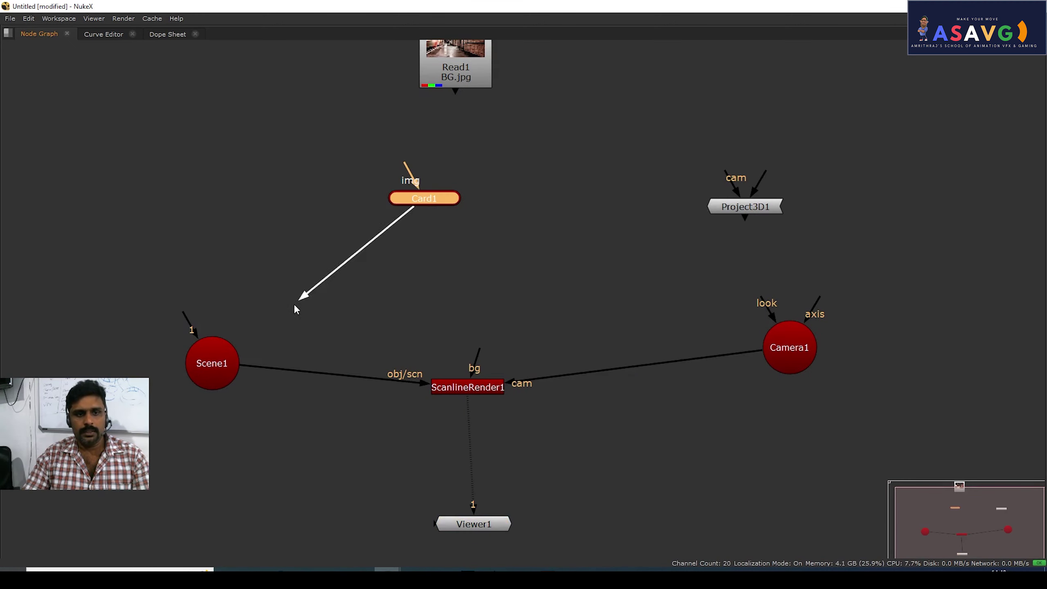
left_click_drag(426, 201, 389, 215)
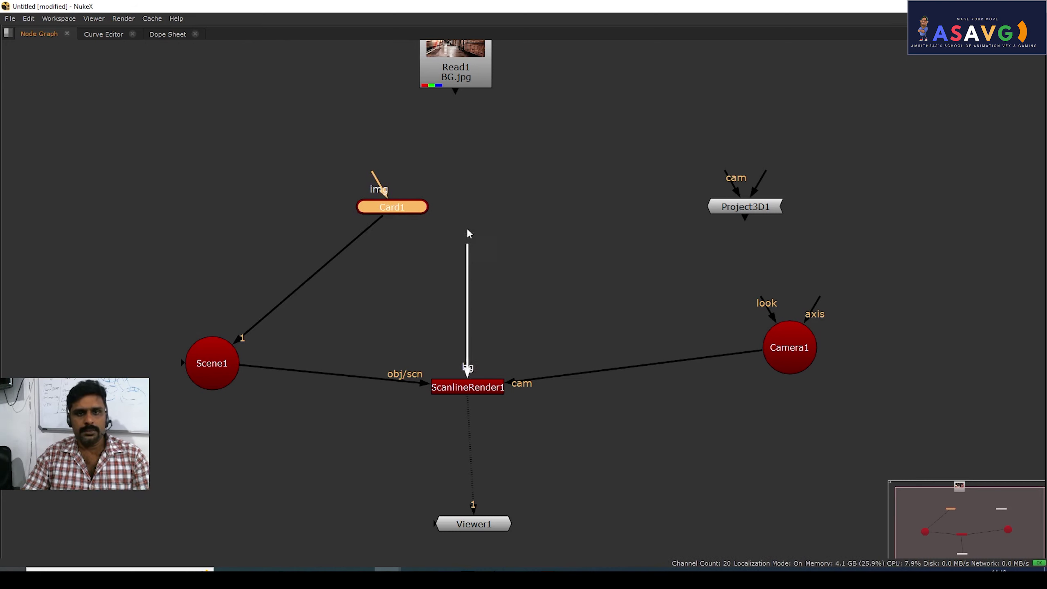
left_click_drag(465, 80, 465, 81)
middle_click_drag(522, 189, 565, 249)
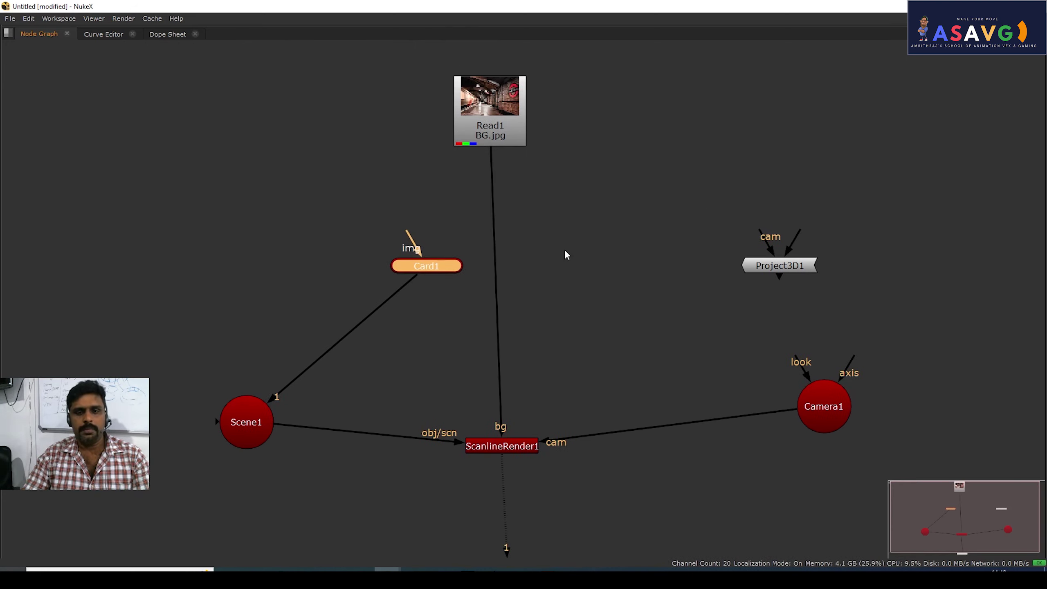
Tidy the node tree with Card1 directly above Scene1, and Scene1 and Camera1 roughly level with ScanlineRender1
left_click_drag(420, 271, 255, 262)
left_click_drag(258, 426, 274, 424)
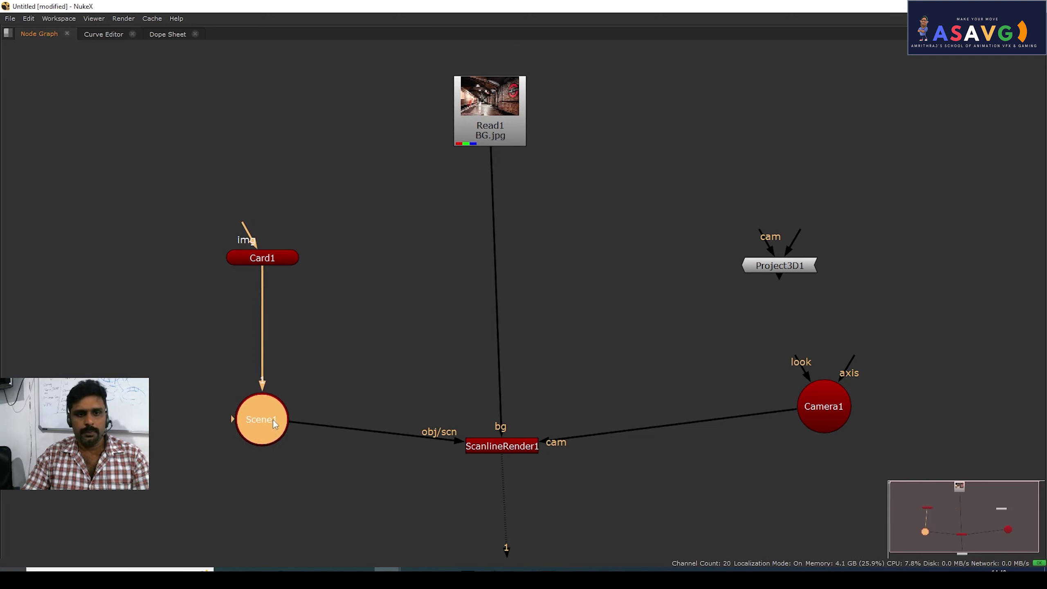
left_click_drag(269, 266, 268, 277)
left_click_drag(261, 419, 262, 440)
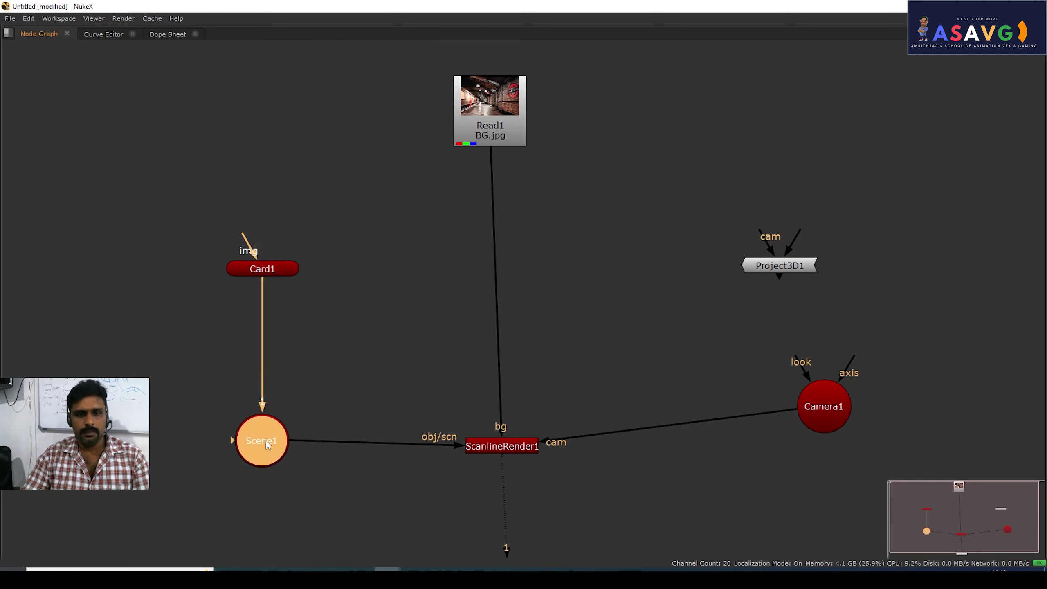
left_click_drag(833, 415, 853, 454)
middle_click_drag(578, 515, 601, 457)
key("Tab")
key("Return")
left_click(738, 422)
key("Delete")
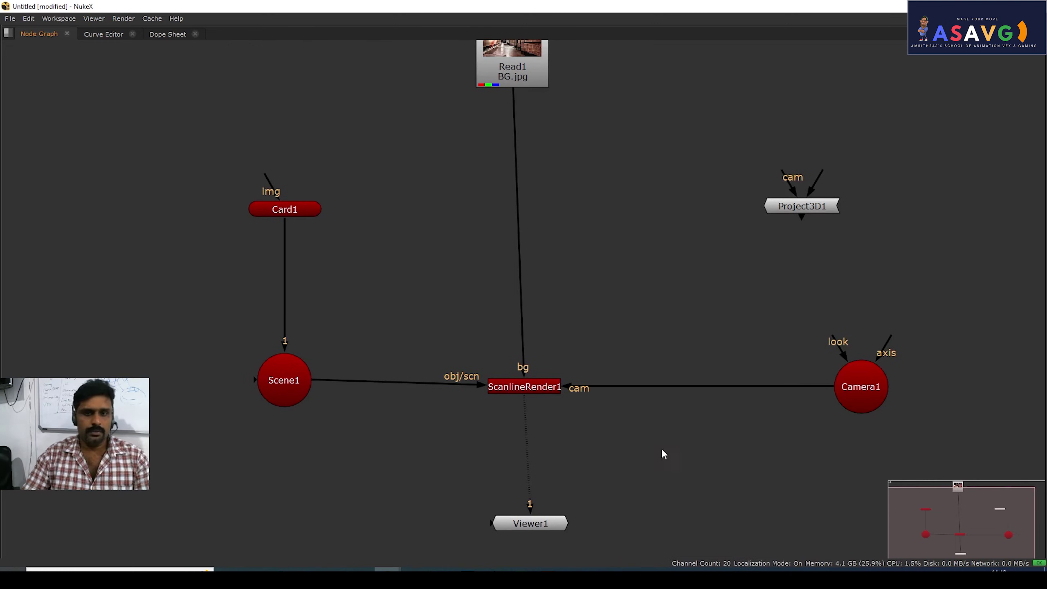
key("Tab")
left_click(603, 206)
left_click(603, 206)
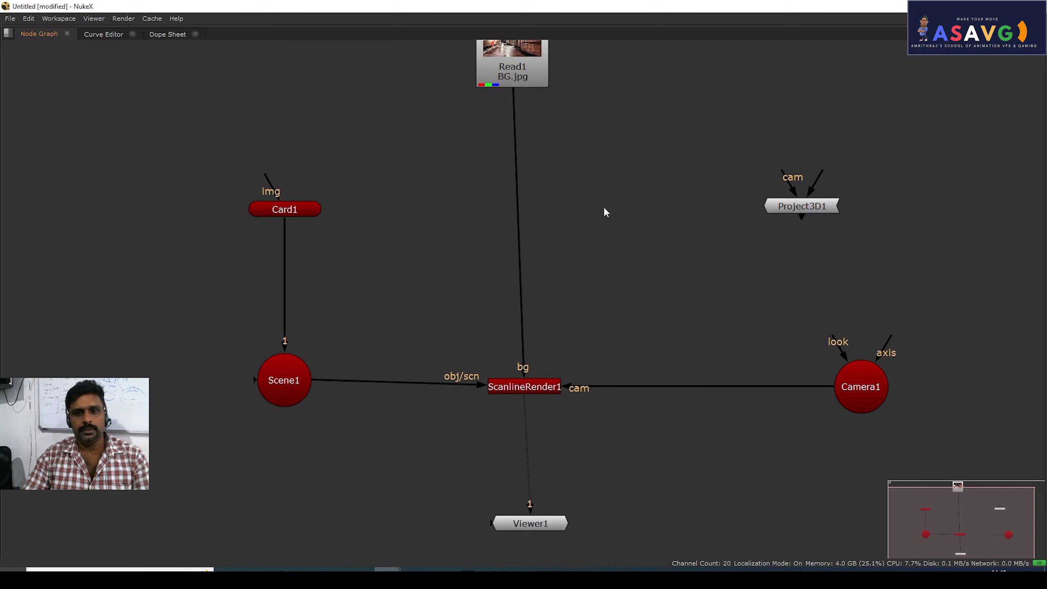
Restore the full workspace and orbit the 3D view to examine the card relative to the camera and the node tree
key("space")
right_click_drag(388, 218, 352, 243, "alt")
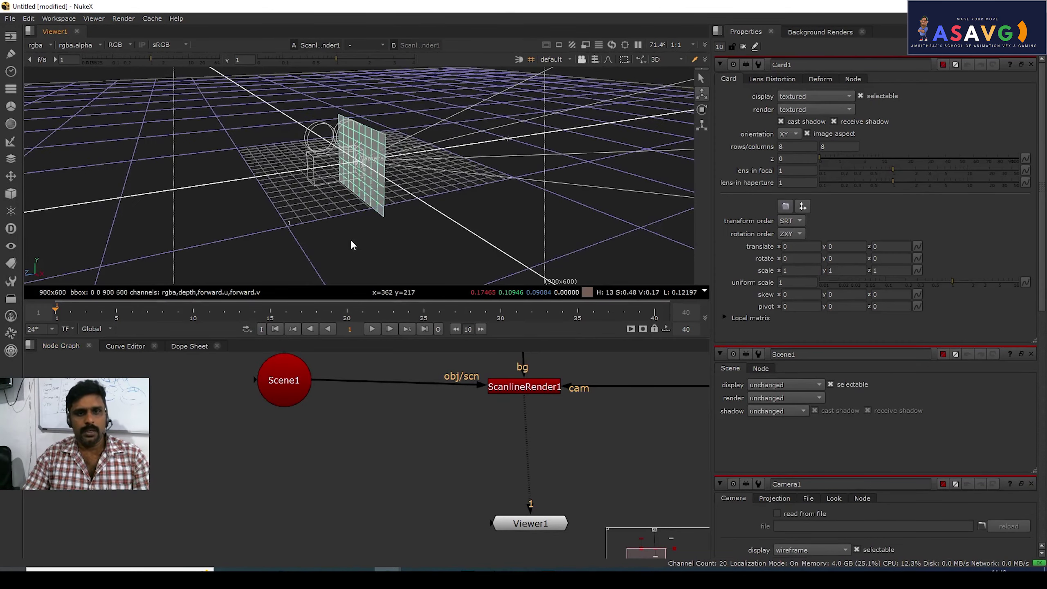
left_click(368, 141)
right_click_drag(368, 199, 339, 207, "alt")
middle_click_drag(526, 441, 510, 549)
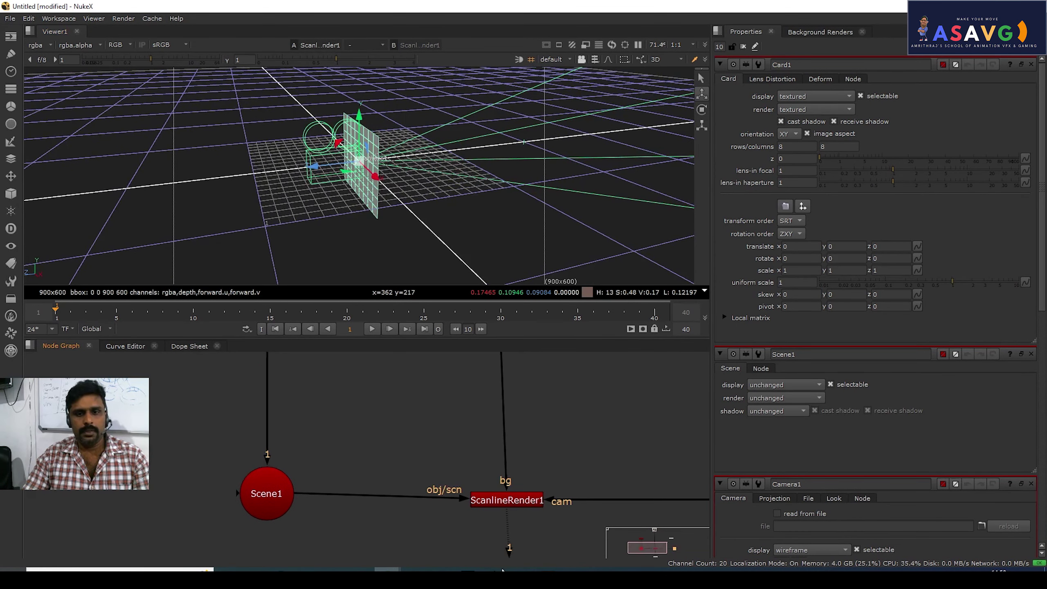
scroll(513, 444, "down", 2)
middle_click_drag(531, 376, 530, 477)
middle_click_drag(538, 437, 388, 402)
scroll(388, 403, "down", 1)
middle_click_drag(327, 452, 453, 419)
Move Camera1 backwards along its viewing axis in the 3D view so it stands well away from the card
mouse_move(317, 167)
left_mouse_down()
mouse_move(372, 152)
mouse_move(292, 164)
mouse_move(297, 170)
left_mouse_up()
middle_click_drag(343, 197, 372, 201)
left_click(387, 202)
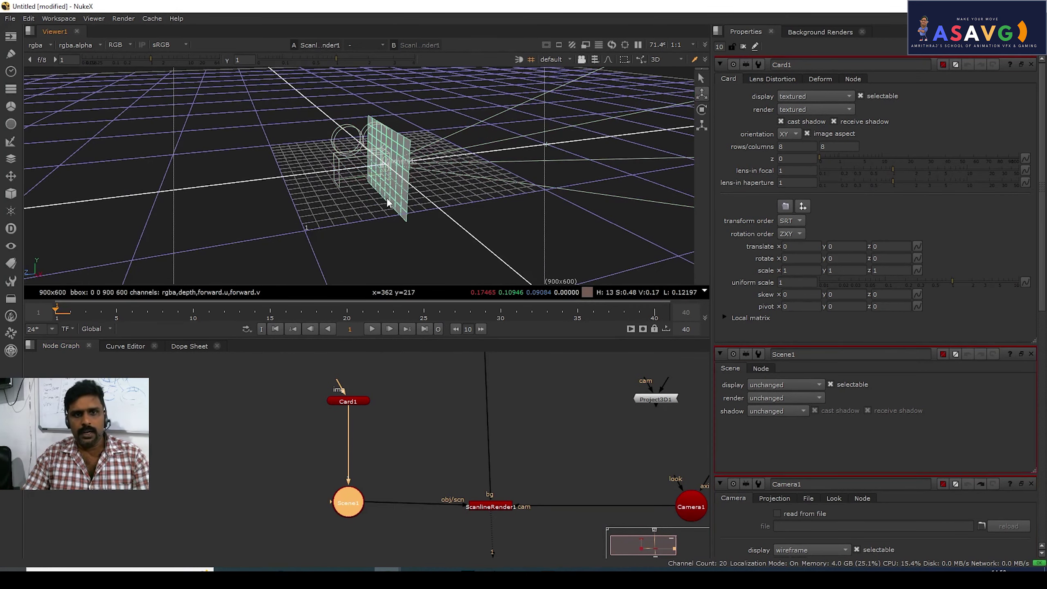
left_click_drag(380, 189, 177, 197)
left_click_drag(444, 202, 475, 184, "ctrl")
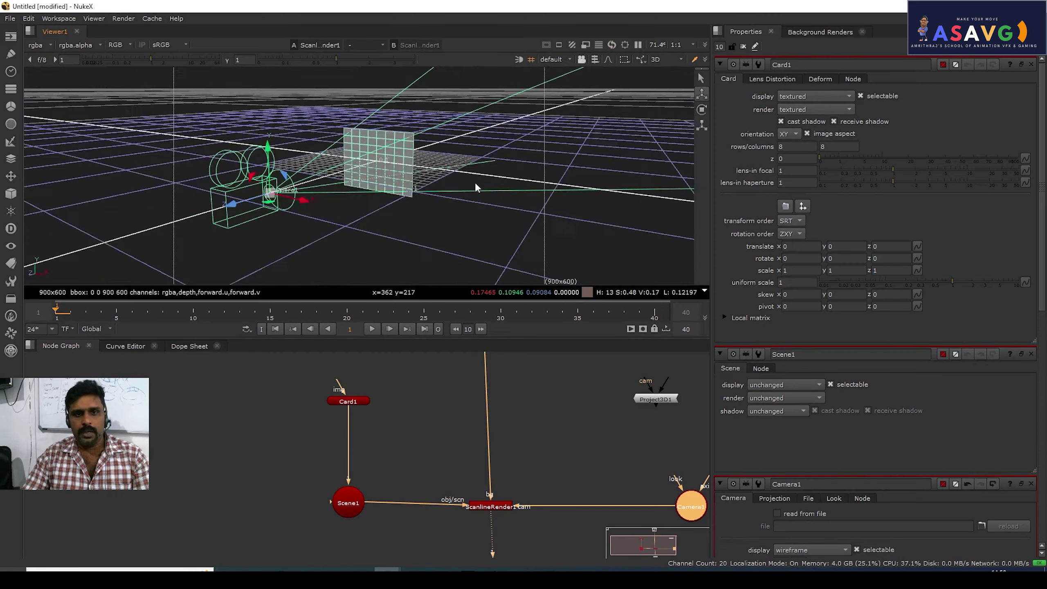
Switch the viewer back to 2D and examine the whole rendered frame
key("Tab")
middle_click_drag(478, 224, 470, 191)
scroll(469, 191, "down", 3)
mouse_move(417, 218)
middle_mouse_down()
mouse_move(463, 250)
mouse_move(432, 213)
middle_mouse_up()
scroll(532, 441, "down", 2)
Add a CheckerBoard node in the empty space above Card1
middle_click_drag(530, 439, 516, 422)
scroll(514, 501, "up", 2)
middle_click_drag(456, 433, 514, 484)
middle_click_drag(346, 432, 366, 465)
left_click(342, 390)
key("Tab")
type("ched")
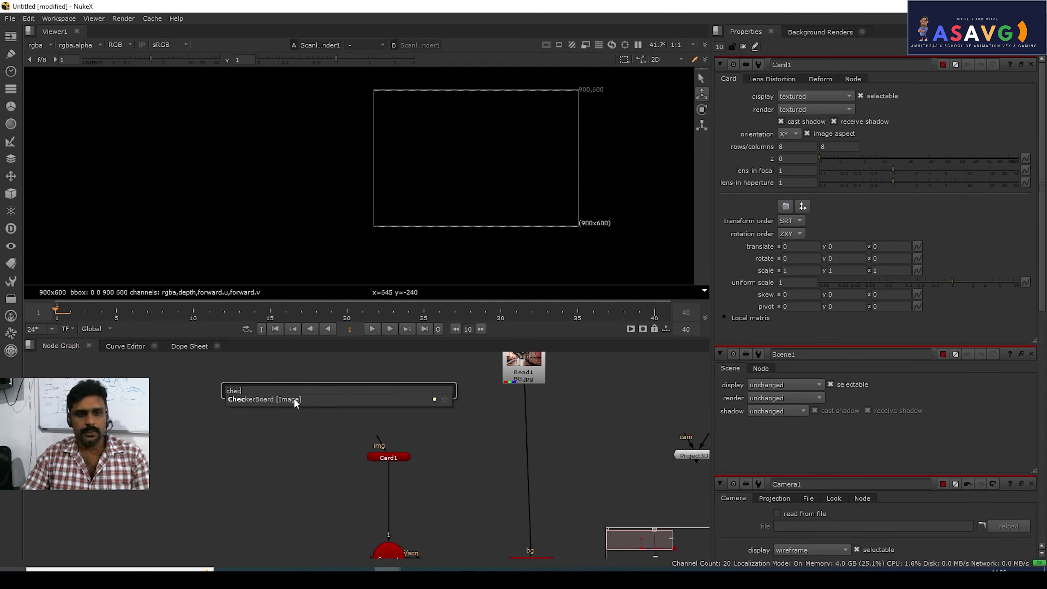
left_click(295, 399)
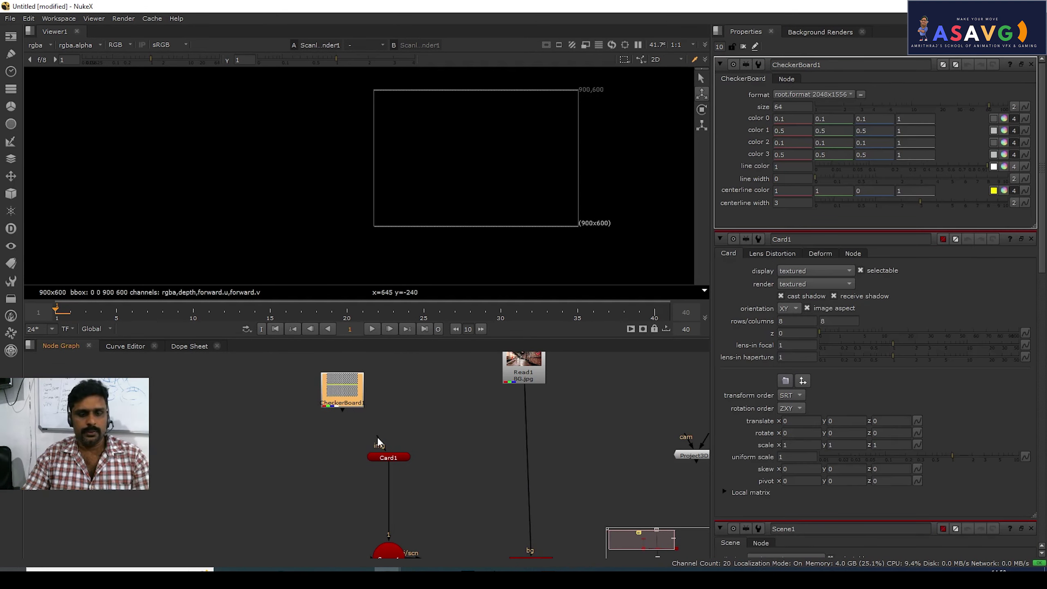
Connect the CheckerBoard to Card1's img input and orbit the 3D view to see the textured card beside the camera
key("Tab")
left_click_drag(429, 191, 426, 166, "ctrl")
left_click(270, 183)
left_click(490, 142)
middle_click_drag(488, 164, 481, 193)
middle_click_drag(436, 386, 446, 369)
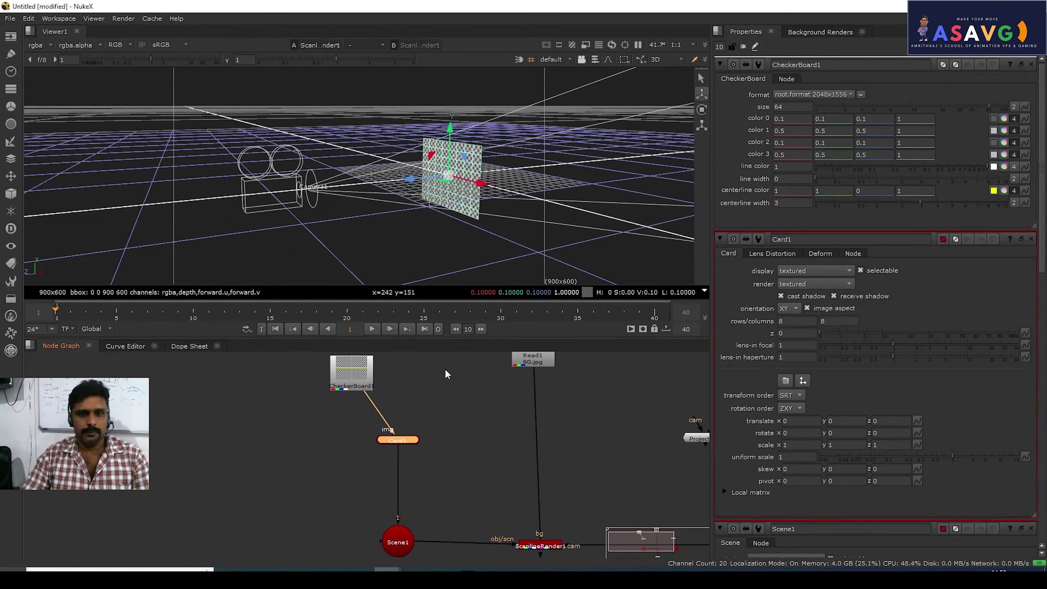
Rotate Card1 to 90 degrees in X so it lies flat, and move it towards the camera to Z 0.625
double_click(407, 441)
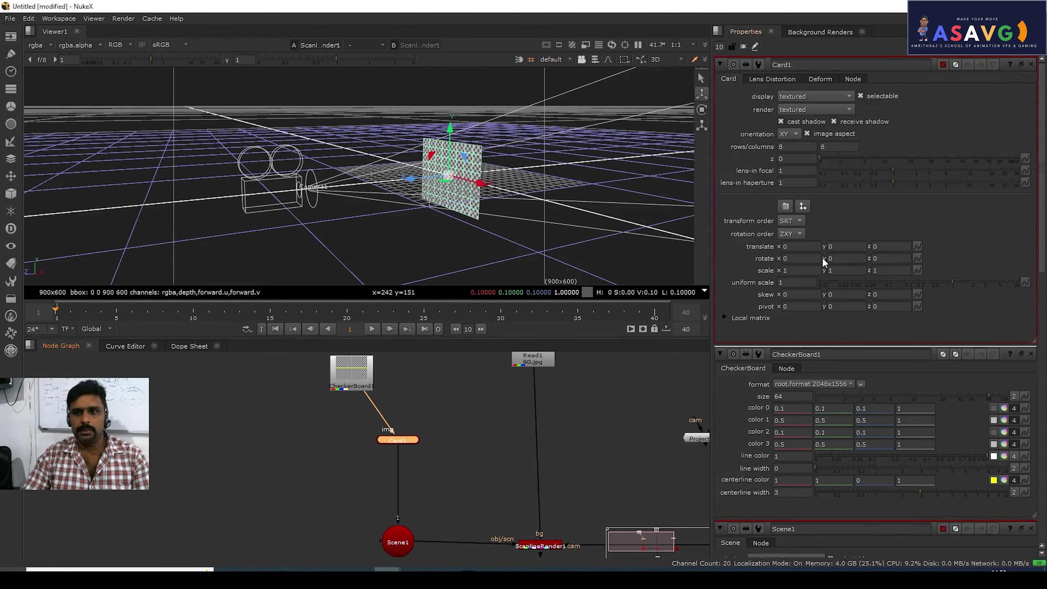
type("90")
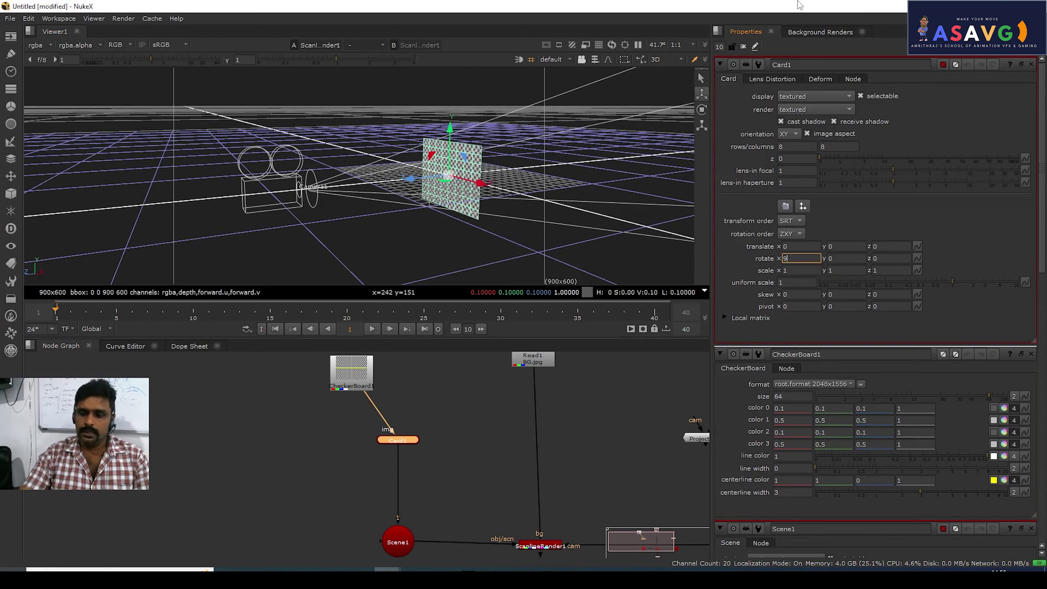
key("Return")
left_click_drag(437, 194, 342, 227, "ctrl")
key("Tab")
middle_click_drag(454, 234, 436, 234)
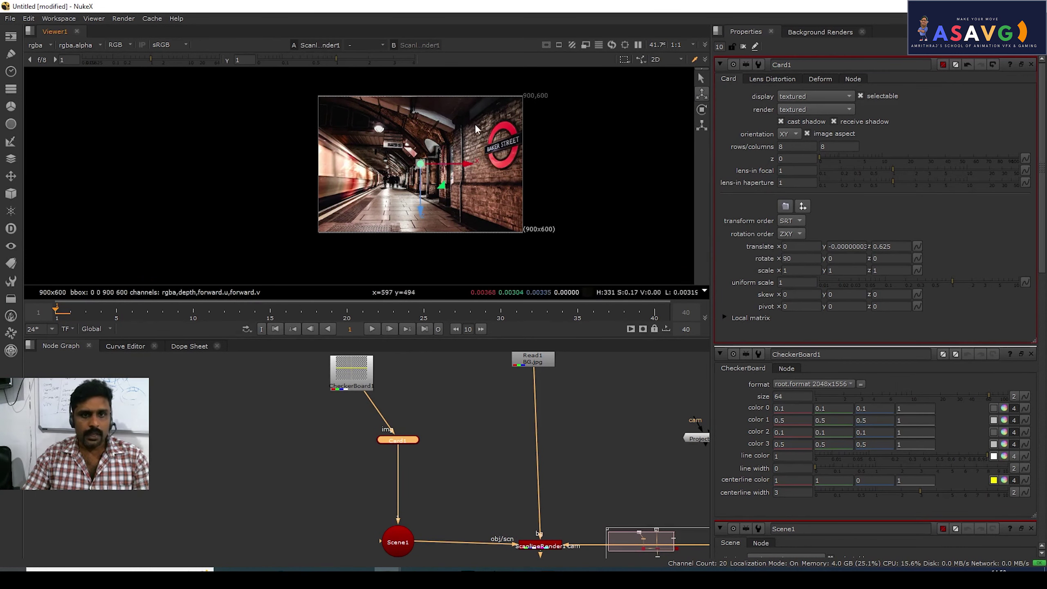
Examine the enlarged node tree and the connections between CheckerBoard1, Card1, Scene1, ScanlineRender1 and Camera1
middle_click_drag(492, 484, 445, 420)
middle_click_drag(499, 520, 504, 423)
key("space")
left_click(341, 282)
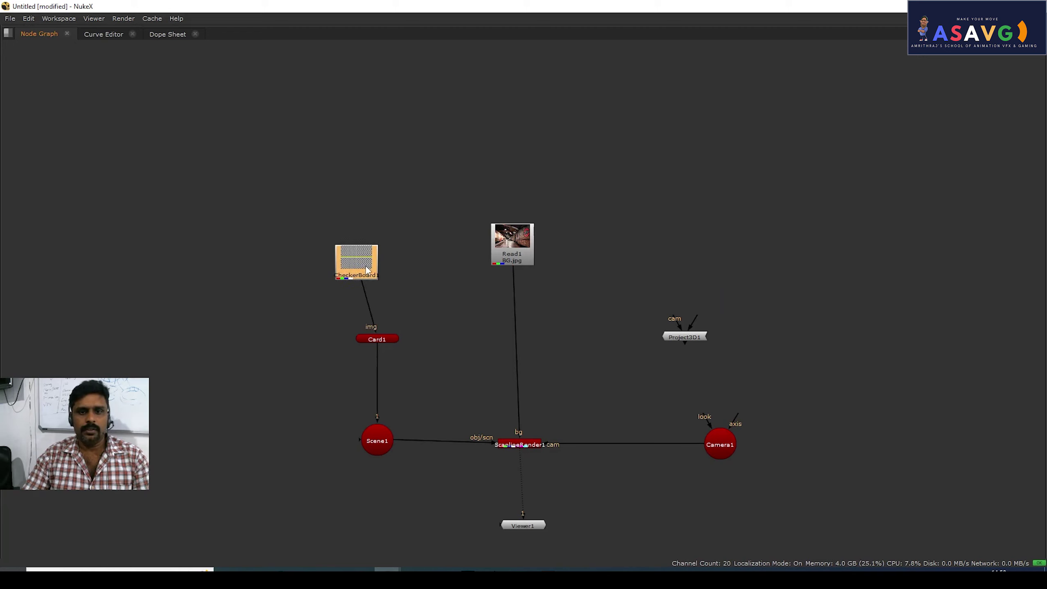
scroll(496, 269, "up", 2)
middle_click_drag(561, 537, 581, 347)
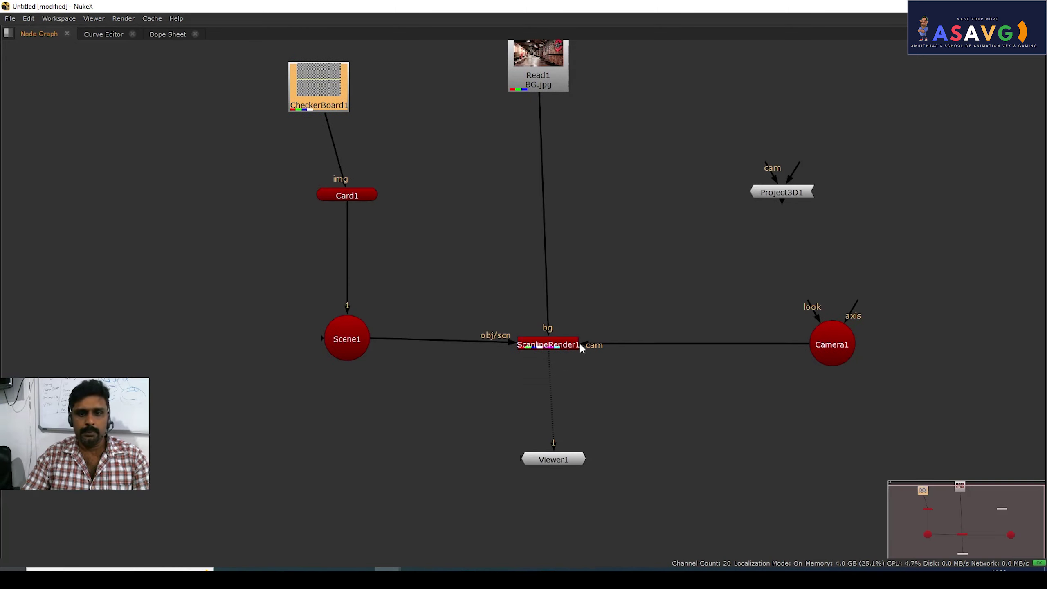
key("Tab")
key("Escape")
Restore the full workspace and compare the flat card in the 3D view with the 2D render of the station
key("space")
key("Tab")
key("Tab")
key("Tab")
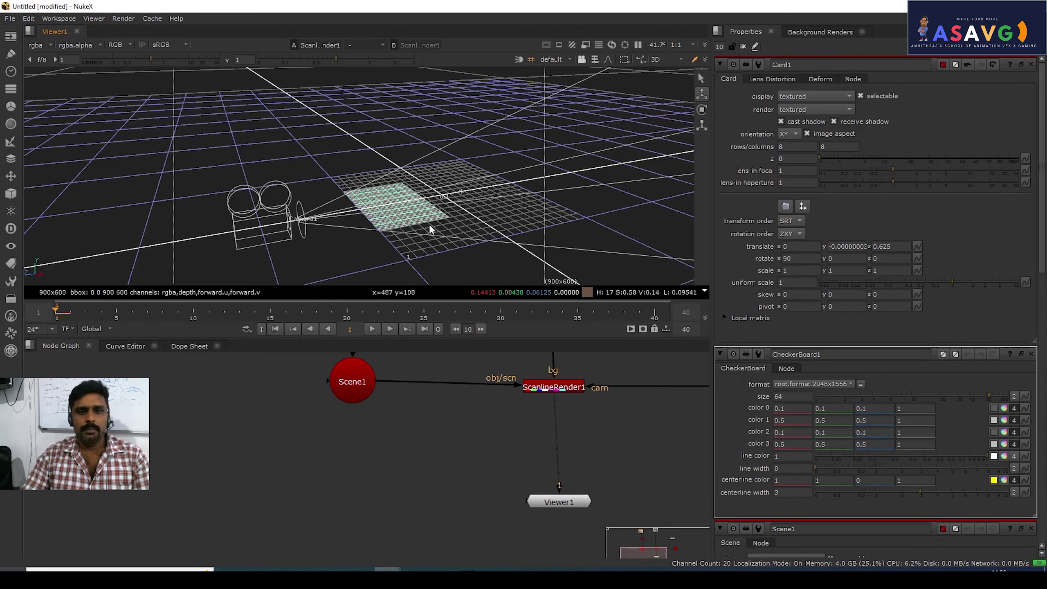
key("Tab")
key("Tab")
key("Tab")
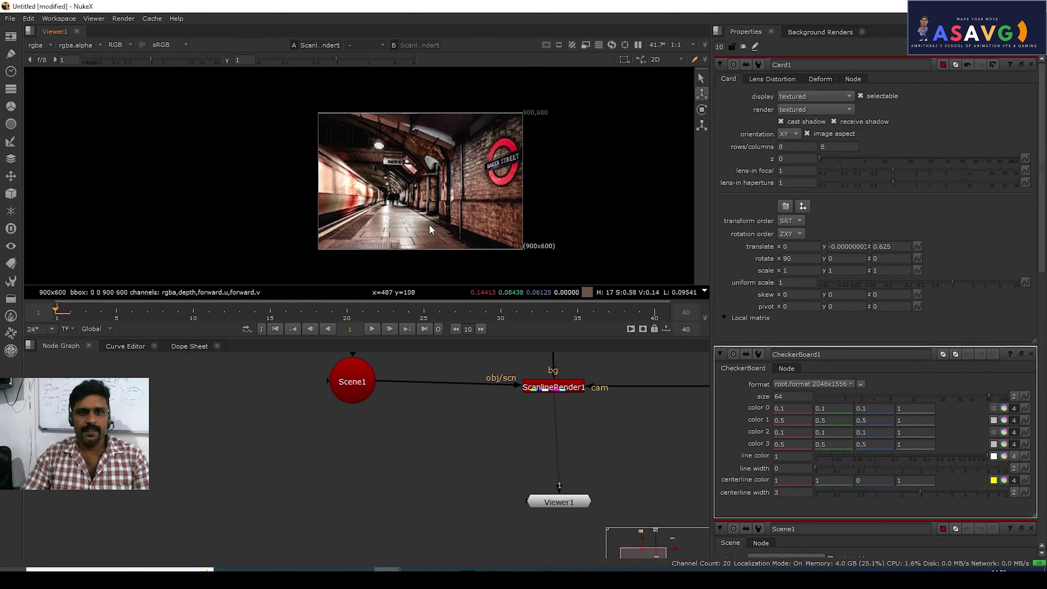
key("Tab")
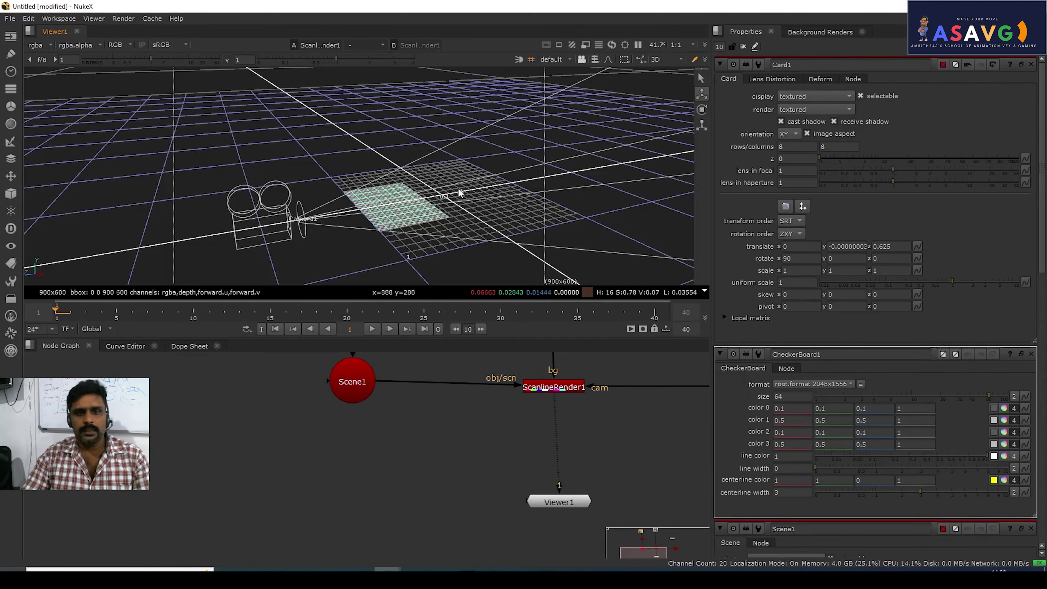
key("Tab")
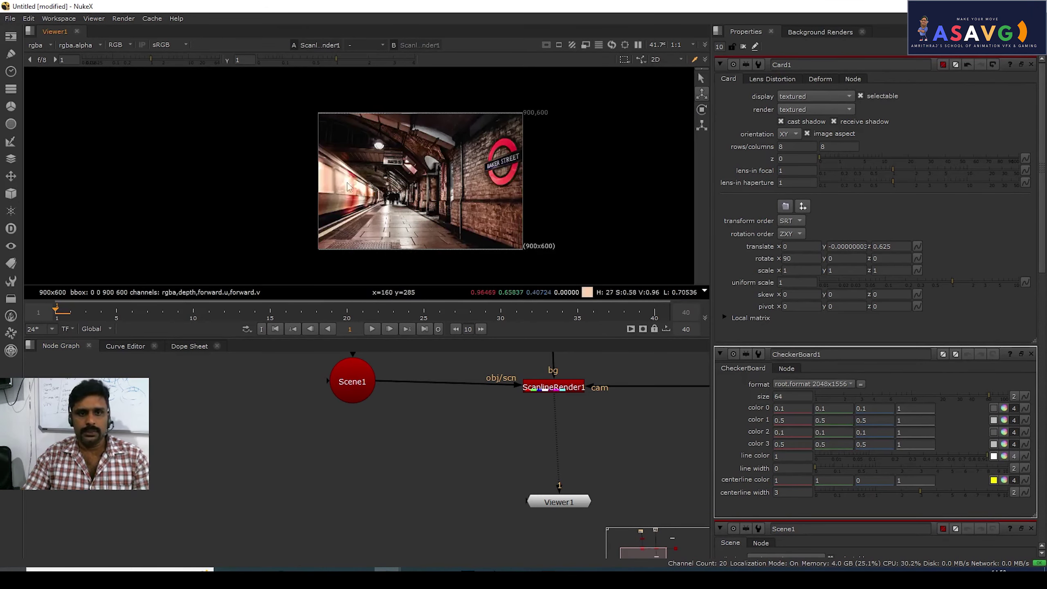
middle_click_drag(372, 205, 388, 201)
scroll(388, 201, "up", 1)
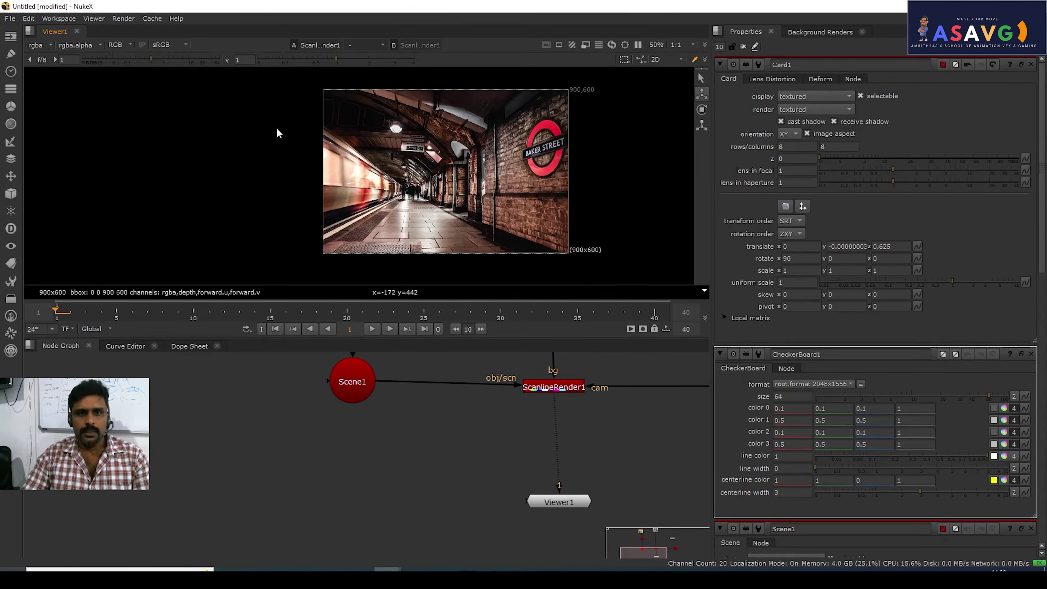
Lower Card1 to translate Y -0.08 using the render as a guide, and inspect its placement in 3D
key("Tab")
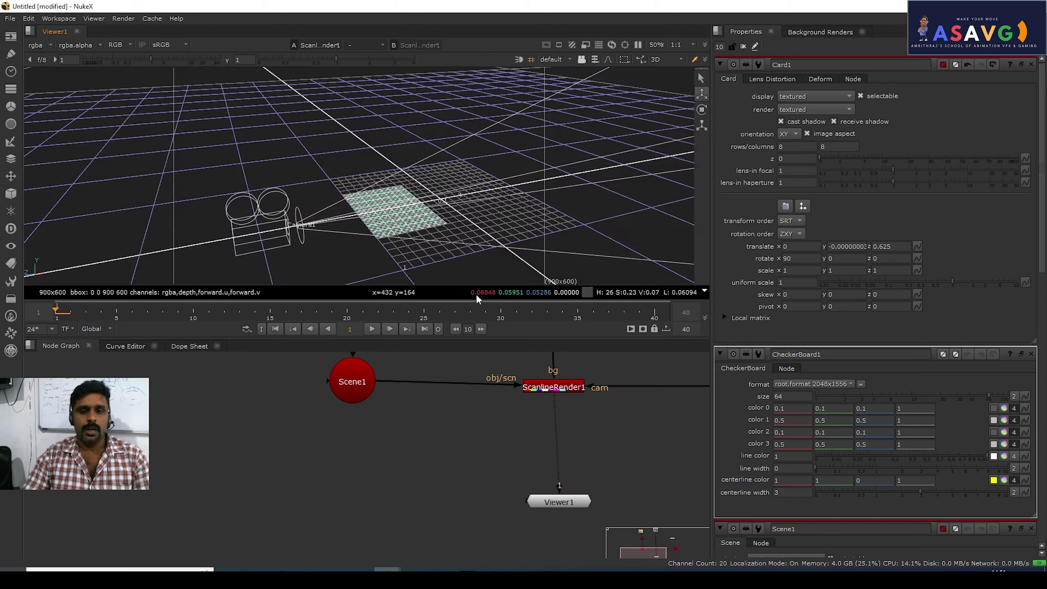
left_click(391, 223)
key("Tab")
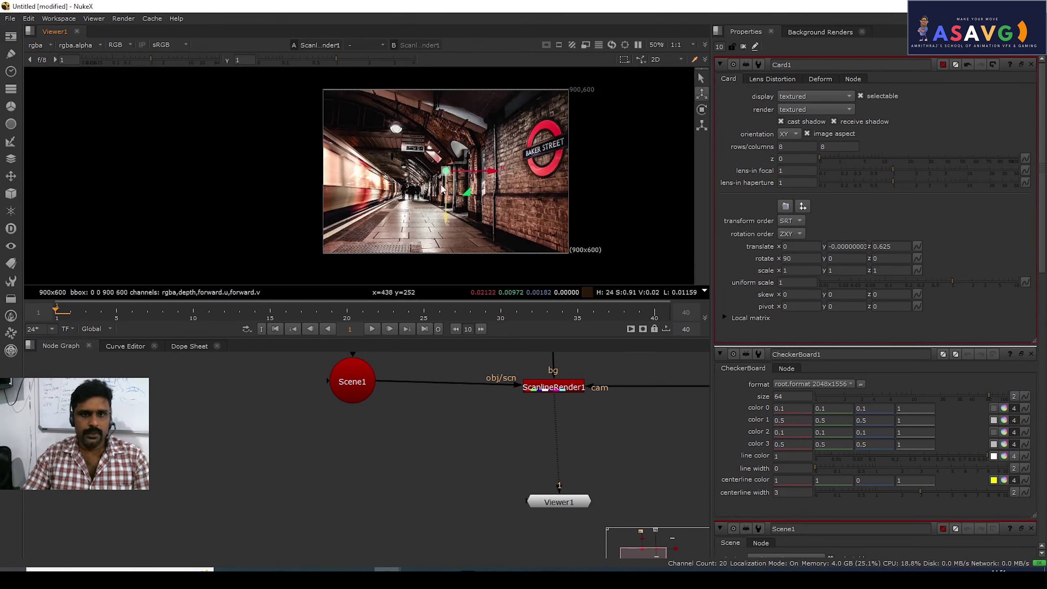
key("Tab")
left_click_drag(355, 244, 368, 215)
key("Tab")
left_click_drag(446, 148, 460, 183)
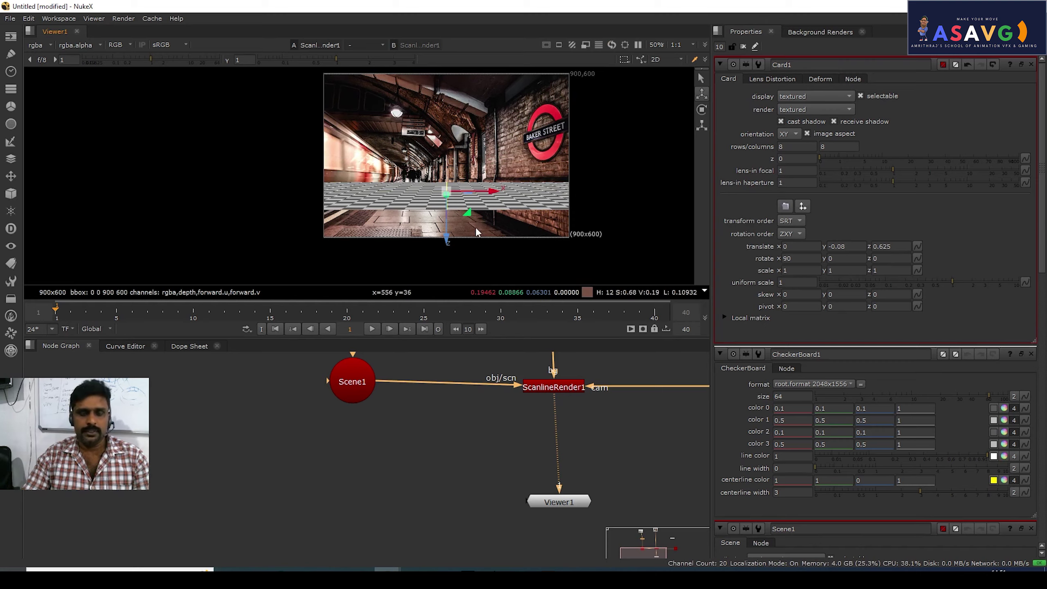
key("Tab")
left_click_drag(361, 229, 378, 215, "ctrl")
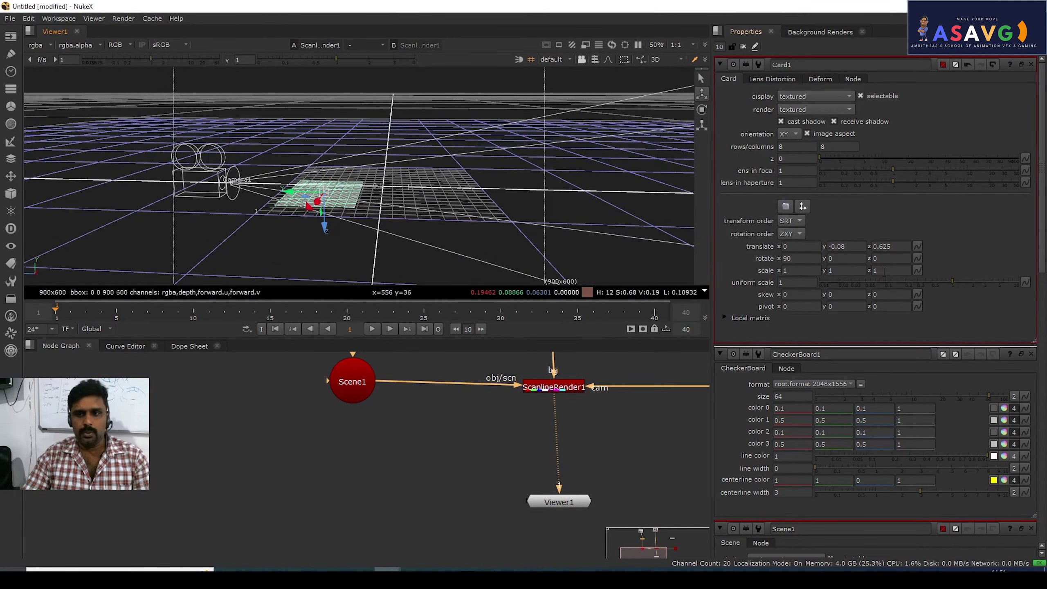
middle_click_drag(930, 271, 938, 273)
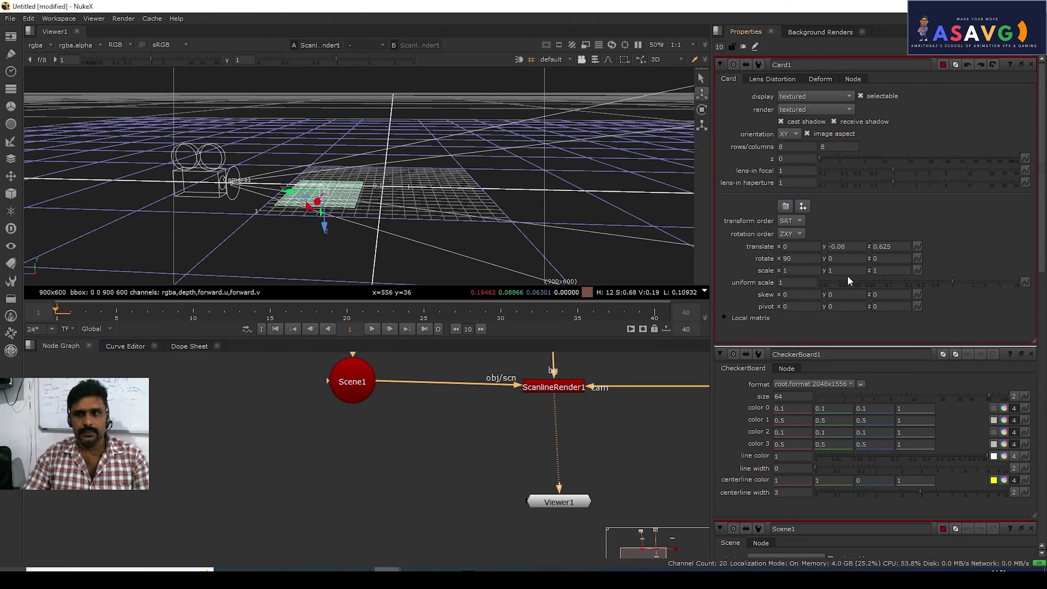
left_click_drag(802, 271, 809, 266)
key("ctrl+z")
middle_click_drag(796, 268, 816, 265)
key("ctrl+z")
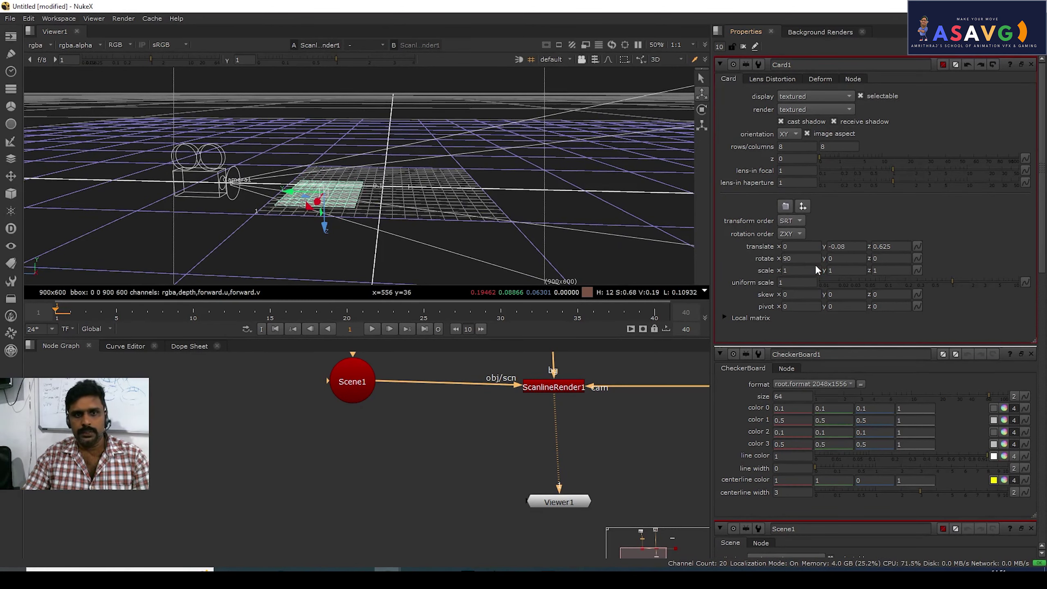
Stretch Card1 to Y scale 8.9 and push it away from the camera to about Z -1.975 along the platform
left_click_drag(834, 266, 935, 266)
left_click_drag(281, 196, 526, 204)
key("Tab")
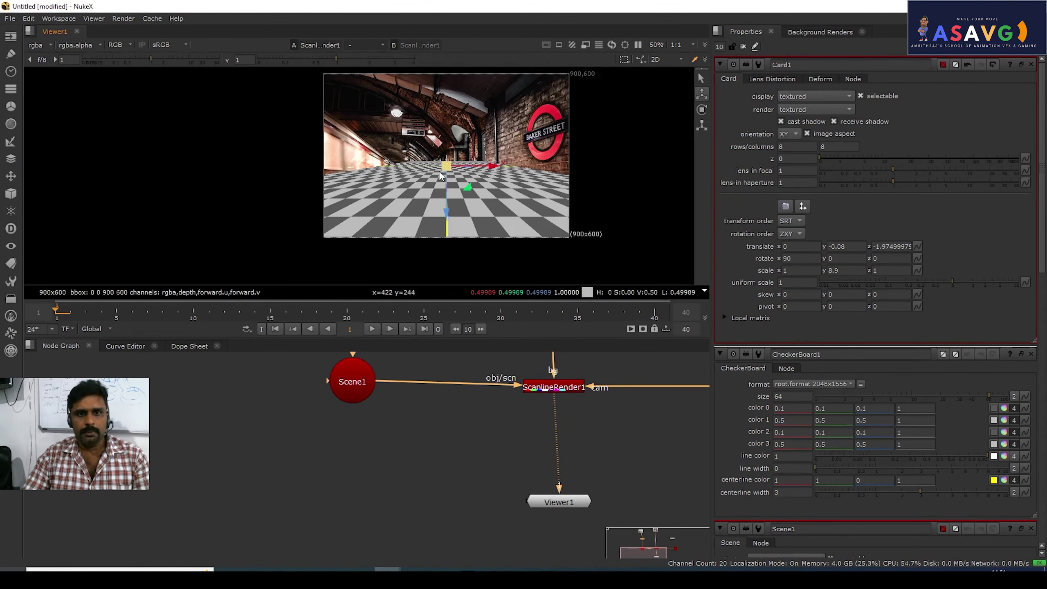
middle_click_drag(449, 198, 464, 223)
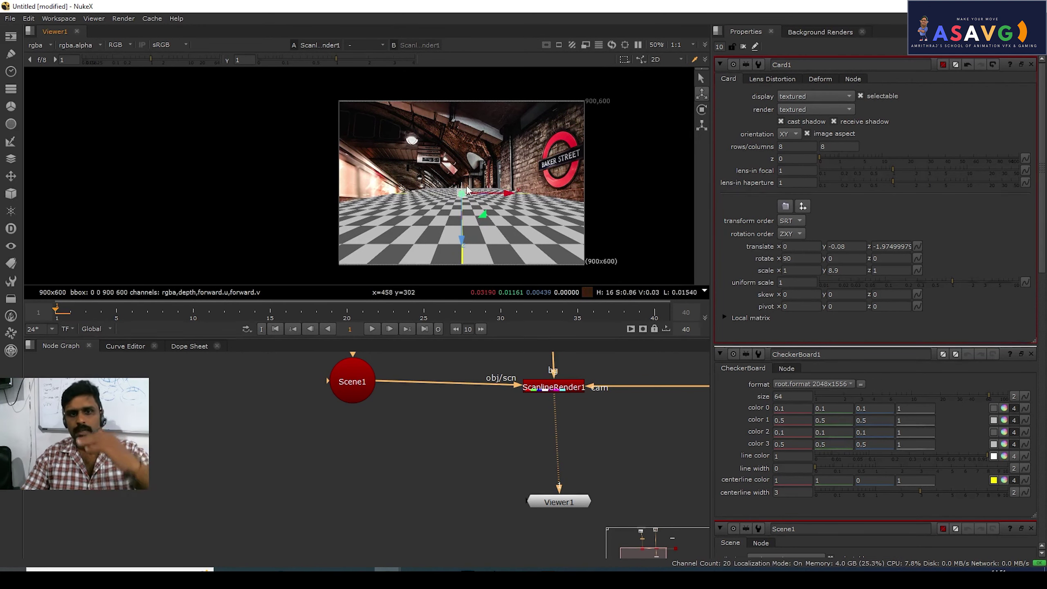
Enlarge the node graph area to frame the tree and set Card1's render mode to wireframe
middle_click_drag(499, 231, 396, 224)
middle_click_drag(574, 369, 411, 464)
scroll(433, 421, "down", 3)
left_click_drag(425, 338, 427, 285)
middle_click_drag(472, 378, 470, 443)
scroll(474, 395, "down", 3)
middle_click_drag(365, 351, 435, 373)
scroll(435, 374, "up", 3)
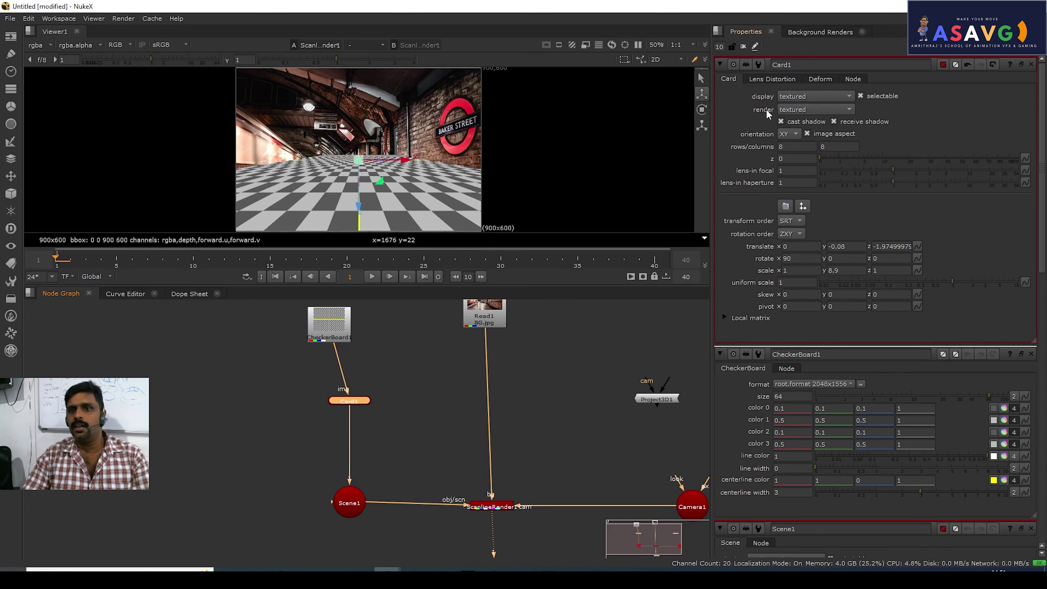
left_click(794, 110)
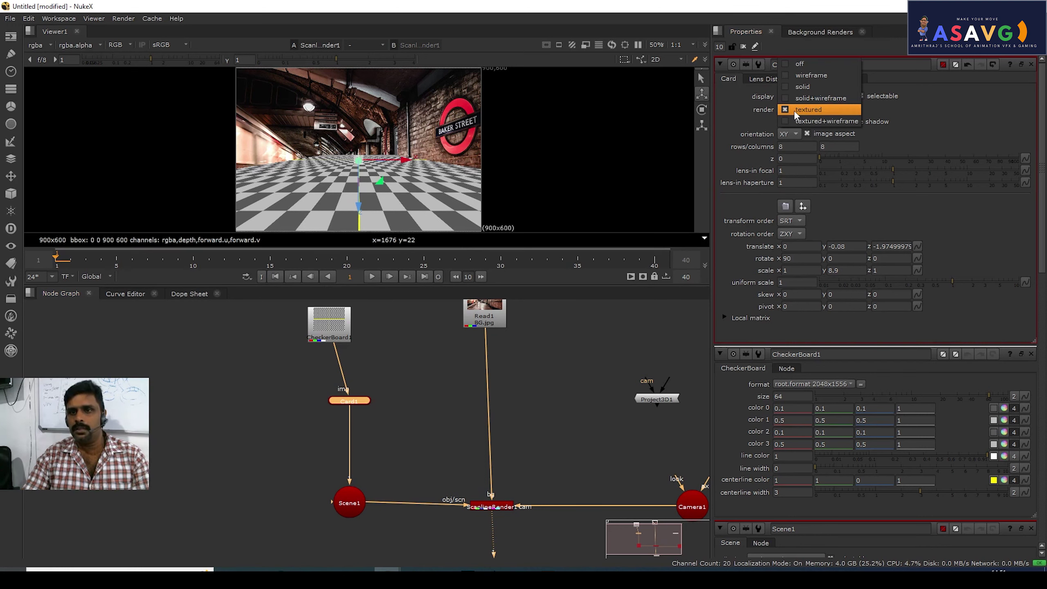
left_click(802, 79)
Move the wireframe card over the platform floor in the enlarged viewer, to about X -0.144 and Y -0.394
middle_click_drag(367, 201, 398, 138)
key("space")
left_click_drag(494, 316, 495, 338)
left_click_drag(544, 305, 504, 299)
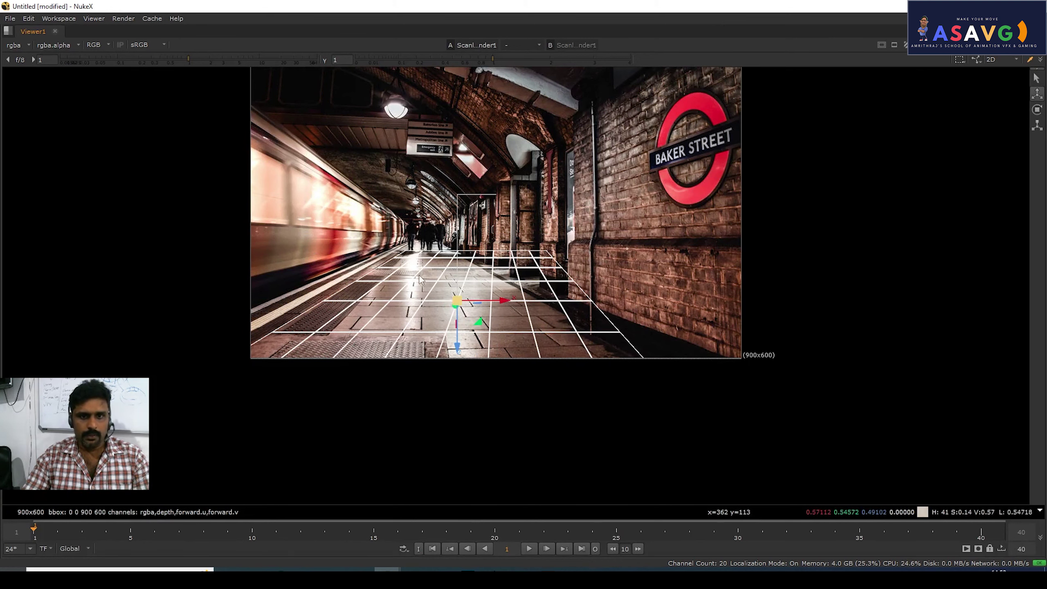
key("space")
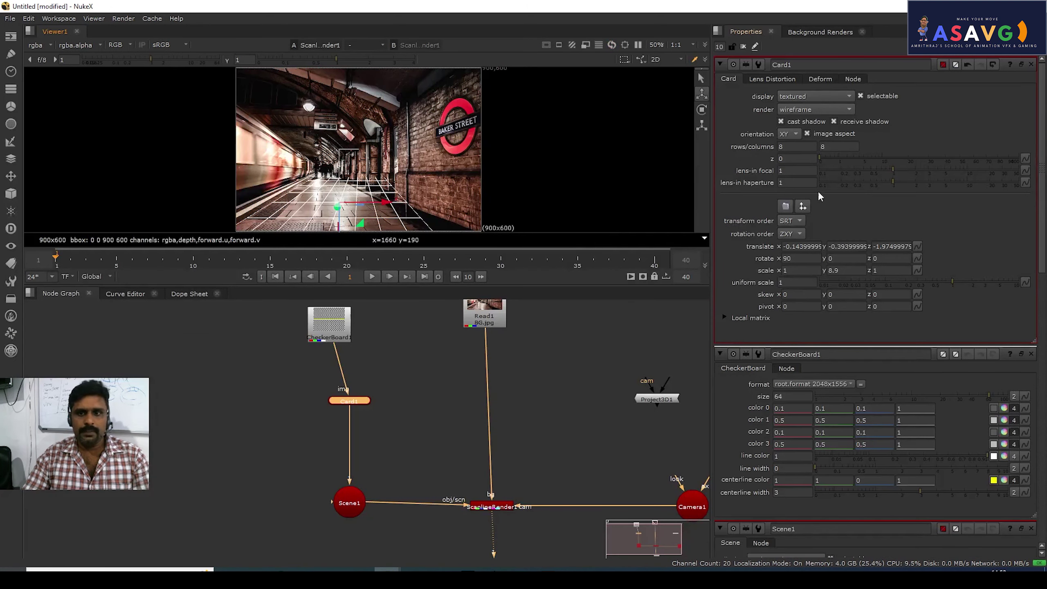
Align Card1 with the floor's perspective using rotation X 88.215, Y 3.04, Z -0.79 and translate X about -0.22
middle_click_drag(794, 258, 1043, 209)
key("ctrl+z")
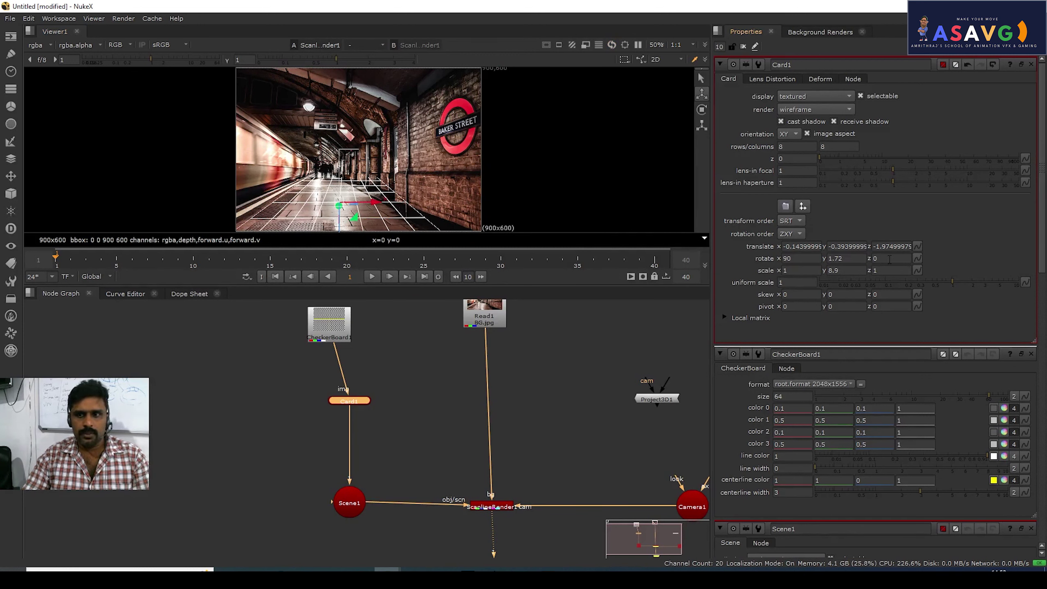
left_click_drag(889, 259, 1022, 204, "alt")
left_click_drag(881, 264, 924, 253, "alt")
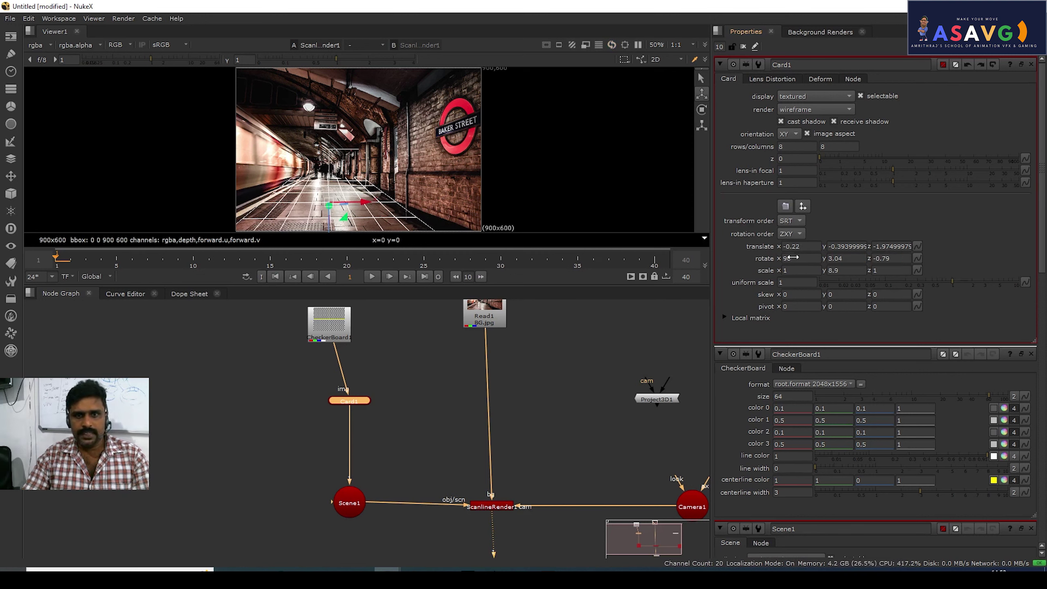
left_click_drag(793, 261, 342, 250, "alt")
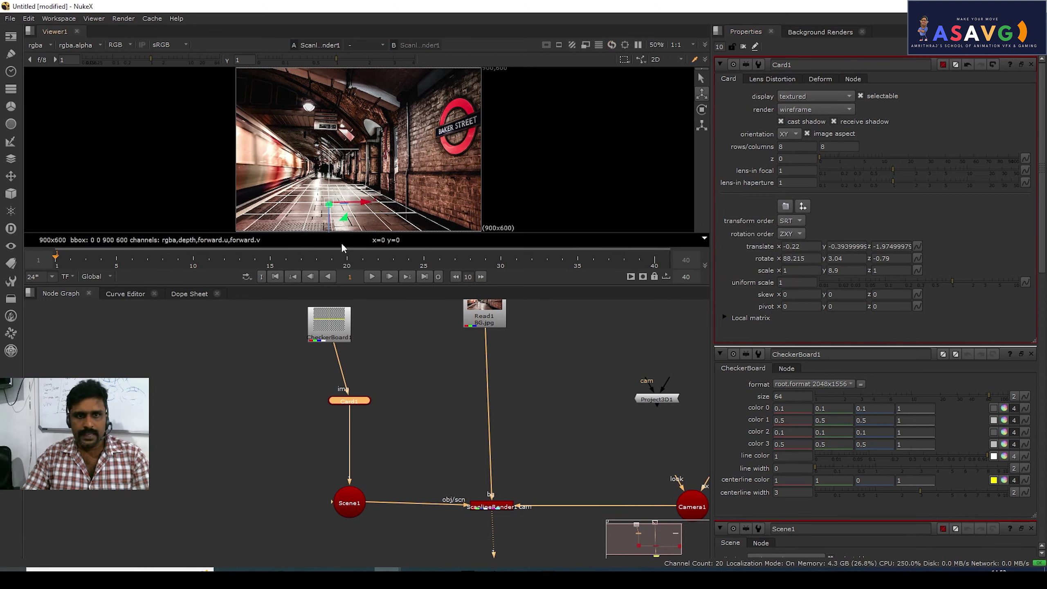
key("space")
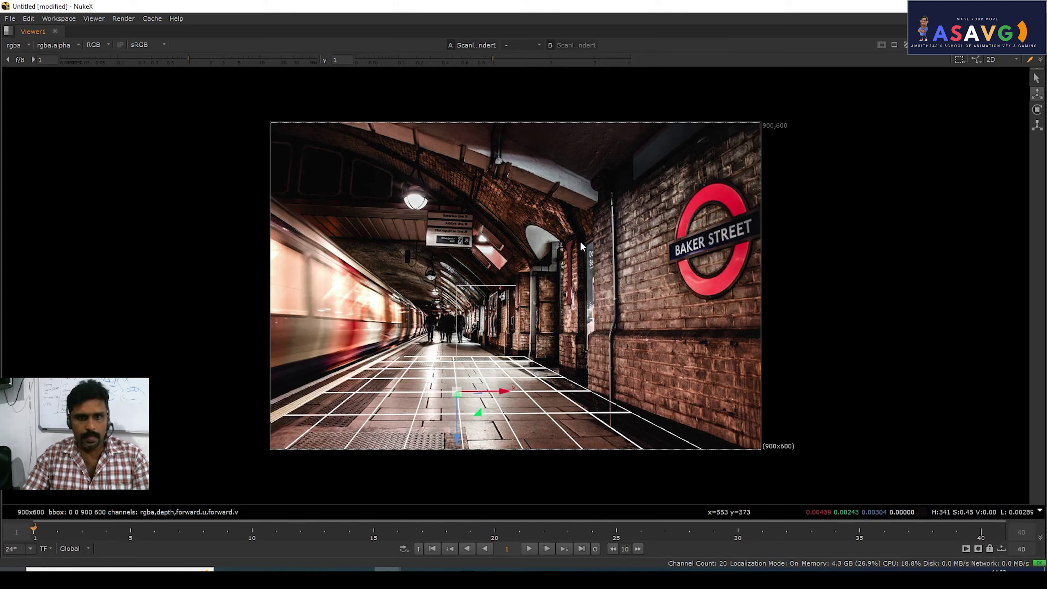
Compare Card1 in the 3D view and the 2D render, and try a different Z rotation
key("space")
key("Tab")
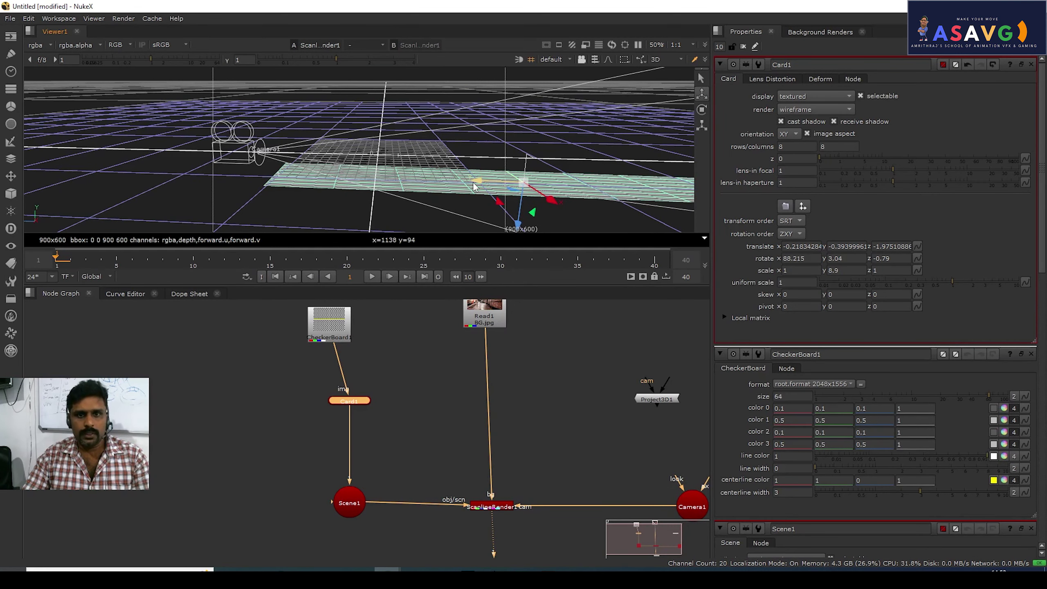
key("Tab")
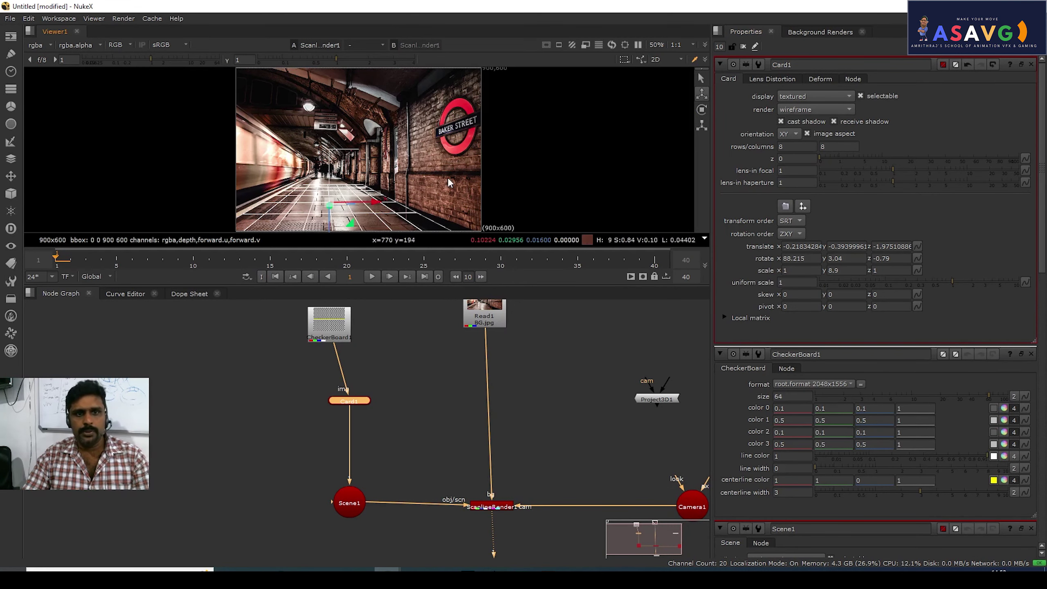
middle_click_drag(890, 259, 950, 259)
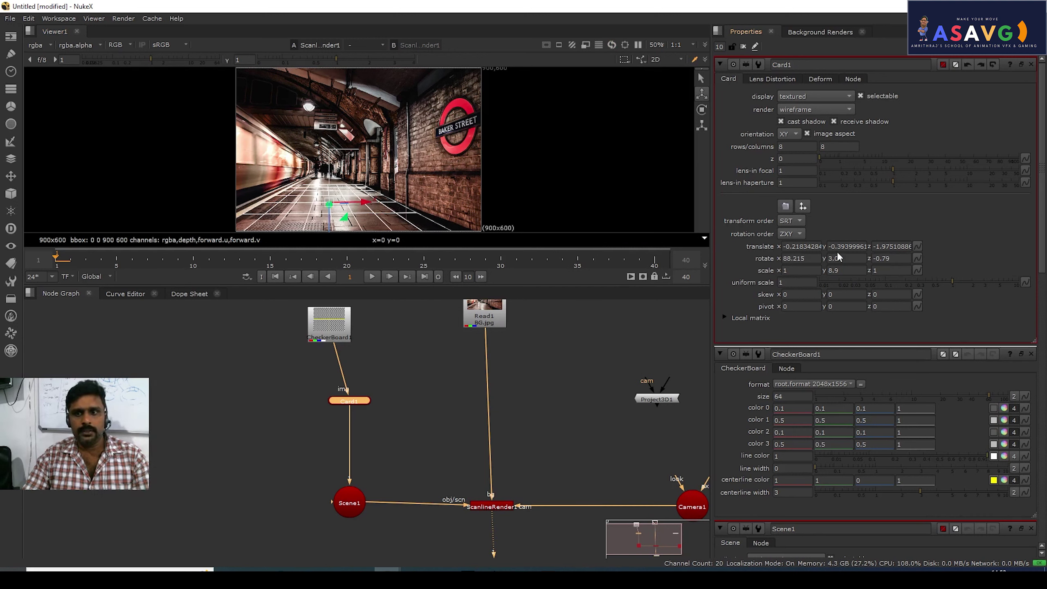
key("ctrl+z")
Set Card1's Z scale to 14.55 and check the whole card in the 3D view
middle_click_drag(883, 271, 904, 269)
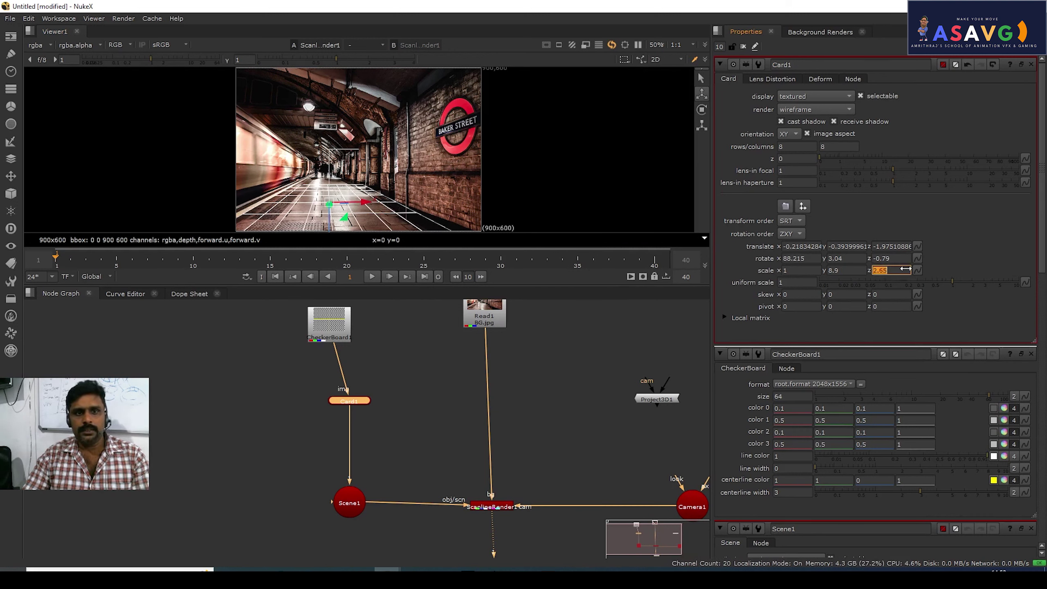
key("Tab")
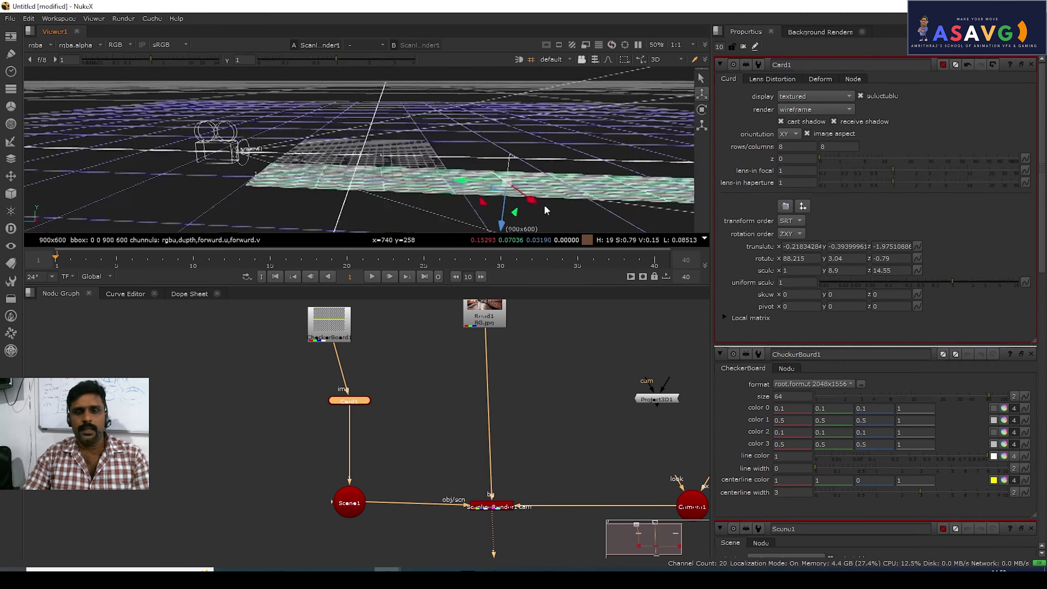
scroll(475, 193, "down", 1)
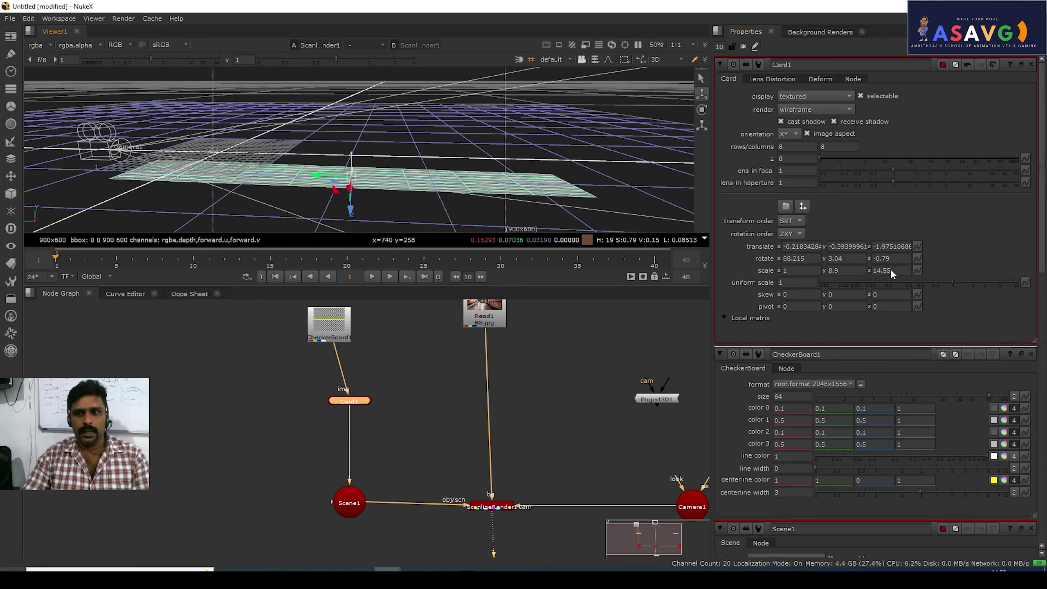
Set Card1's Y scale to 14.2, slide it along the floor to about Z -3.73, and compare the 2D and 3D views
left_click_drag(912, 269, 915, 269)
left_click_drag(818, 270, 933, 269)
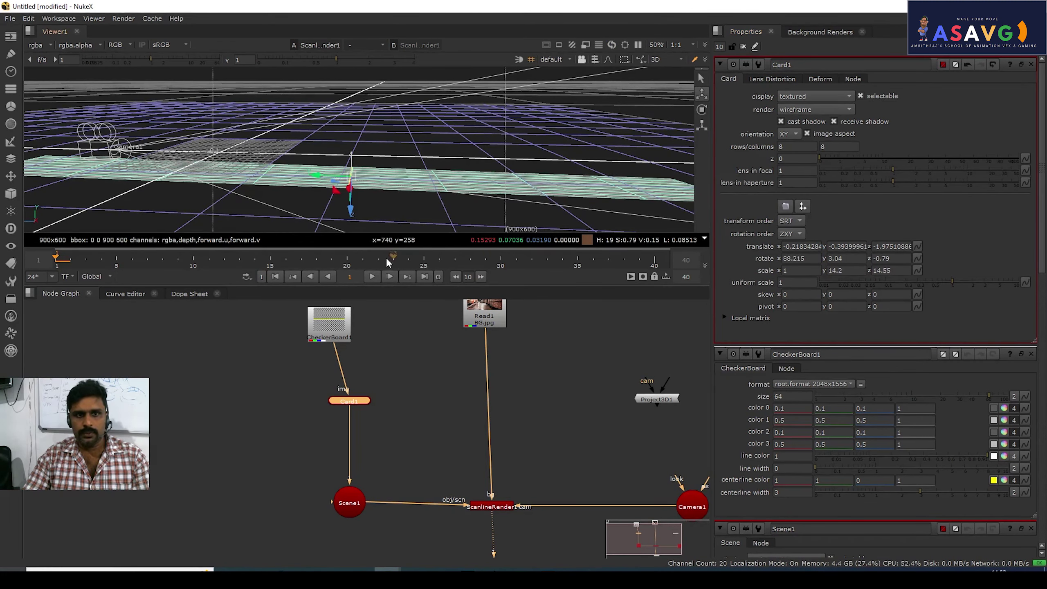
left_click_drag(319, 176, 414, 180)
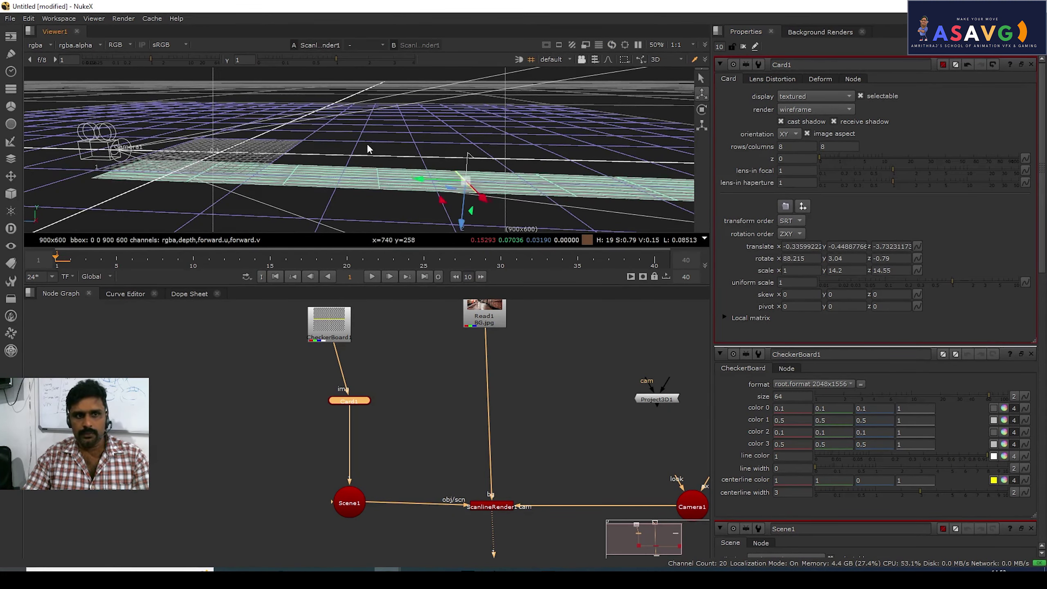
key("Tab")
key("space")
scroll(413, 280, "up", 3)
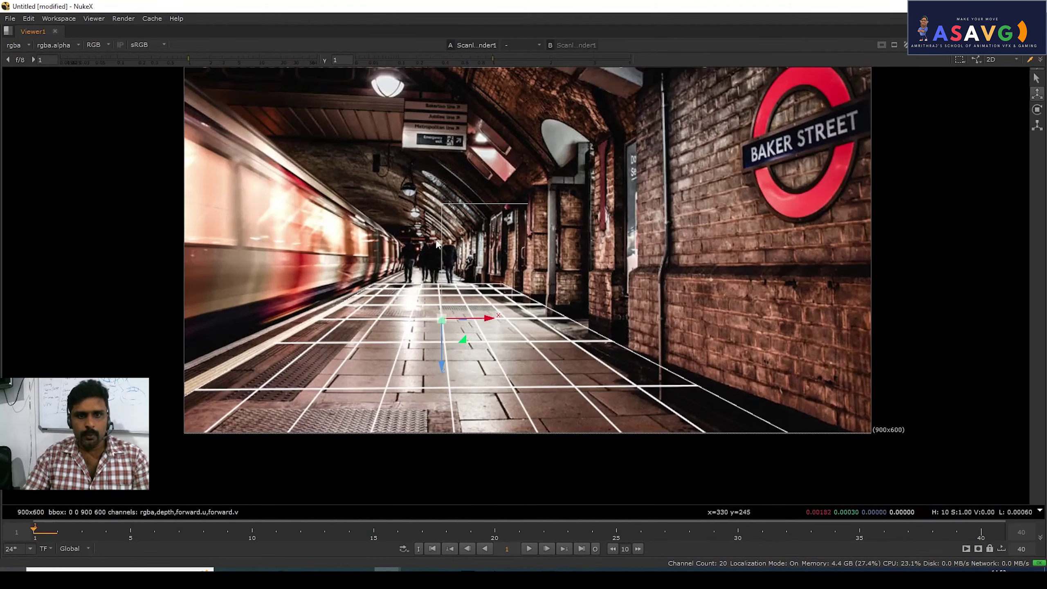
key("Tab")
scroll(626, 285, "down", 6)
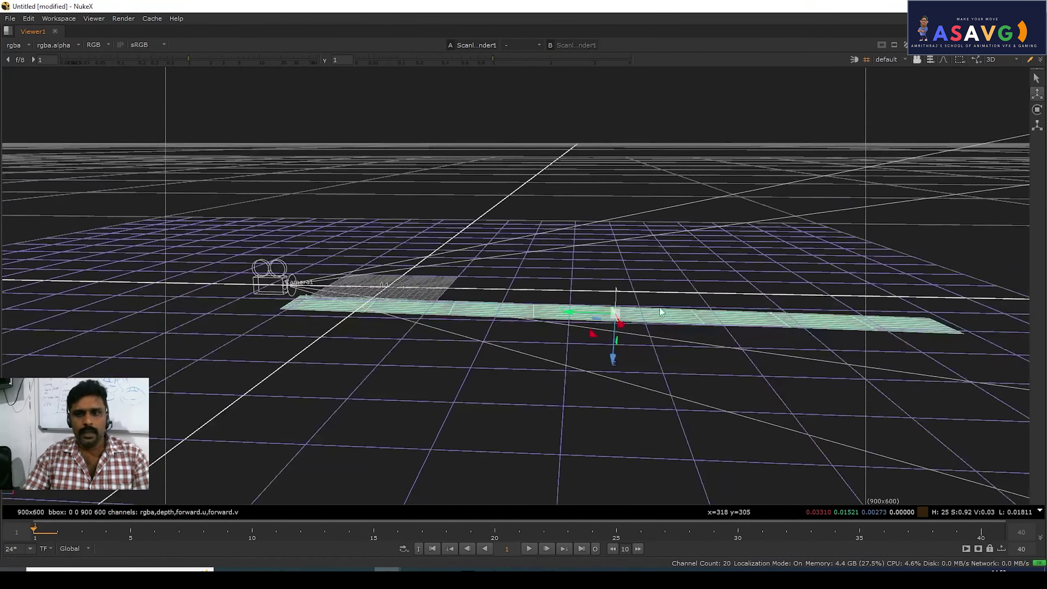
key("space")
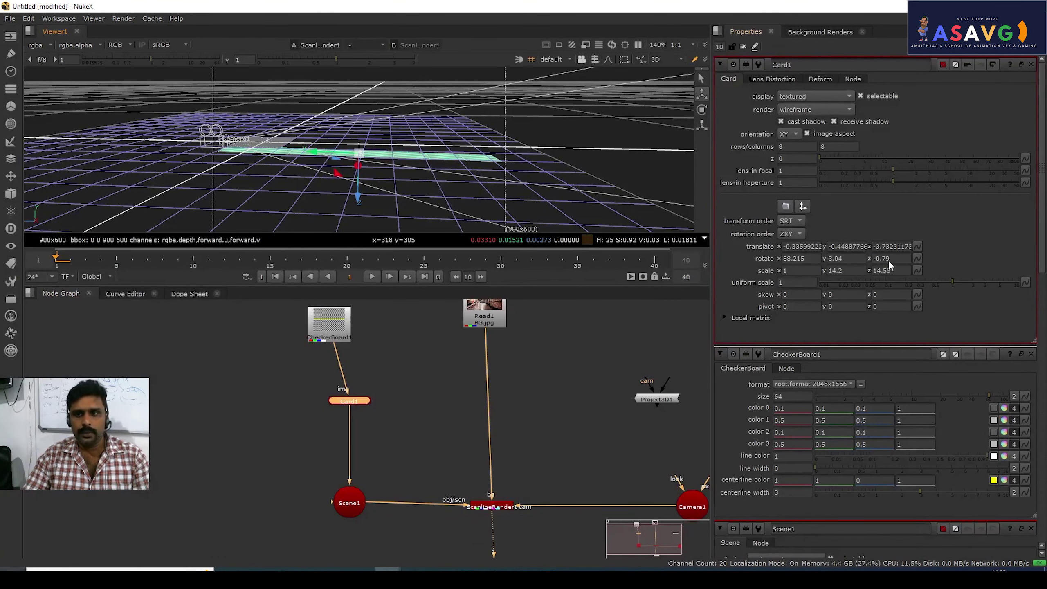
Set Card1's scale to Y 21.9 and Z 13.35, and move it deeper along the floor to about Z -6.96
mouse_move(886, 271)
left_mouse_down()
mouse_move(969, 273)
mouse_move(889, 272)
left_mouse_up()
left_click_drag(510, 211, 544, 228, "ctrl")
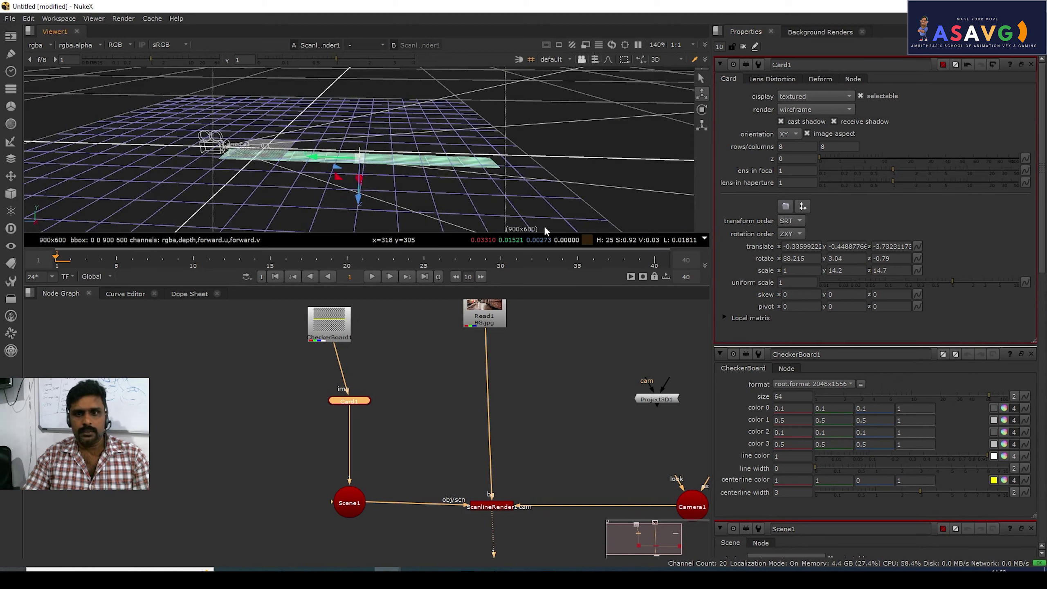
left_click_drag(883, 270, 929, 271)
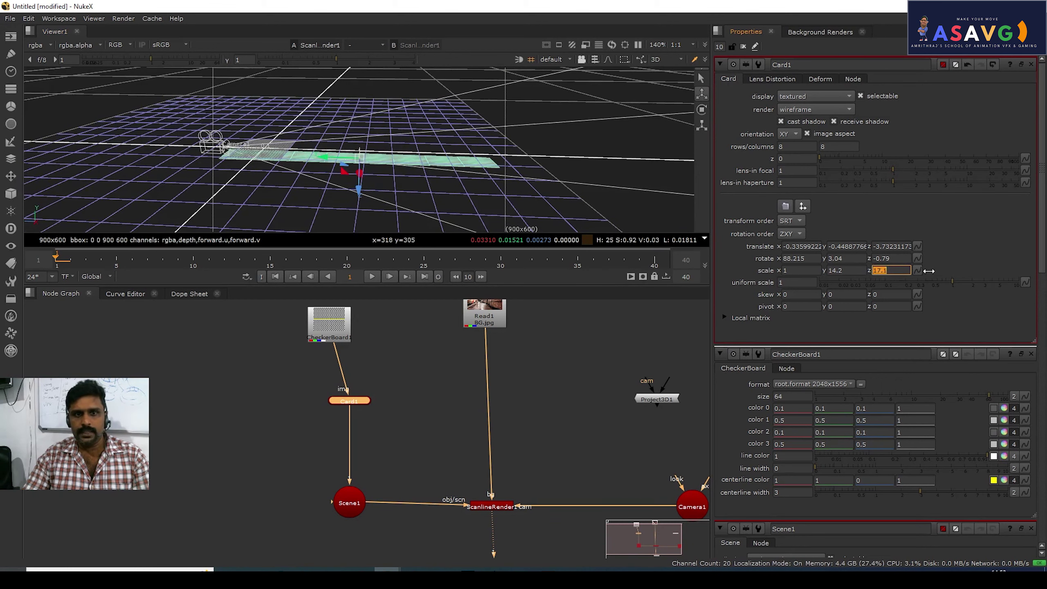
left_click_drag(841, 265, 826, 268)
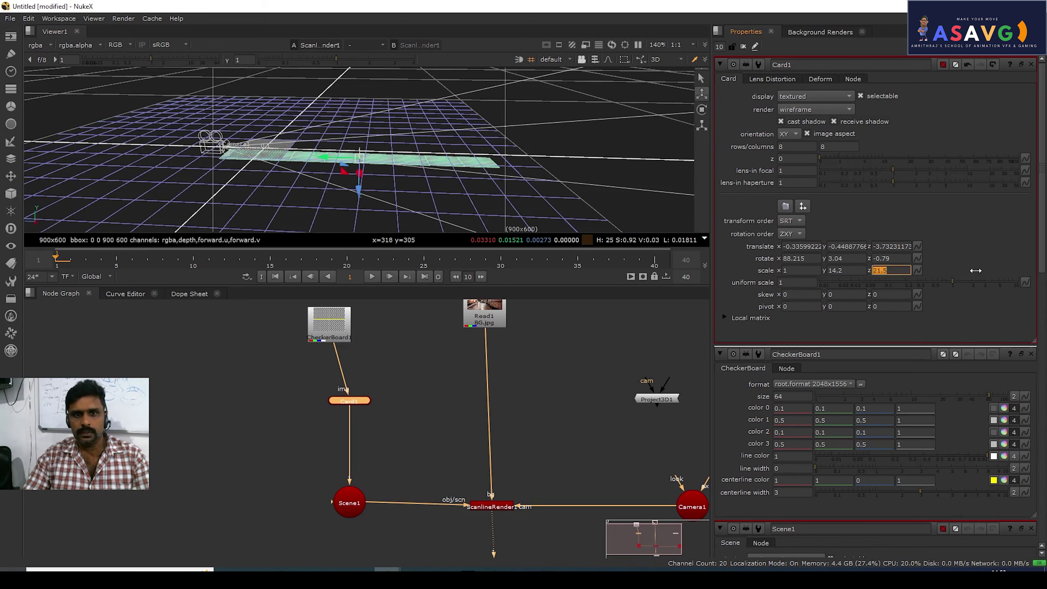
left_click_drag(835, 276, 928, 264)
left_click_drag(324, 164, 398, 167)
key("Tab")
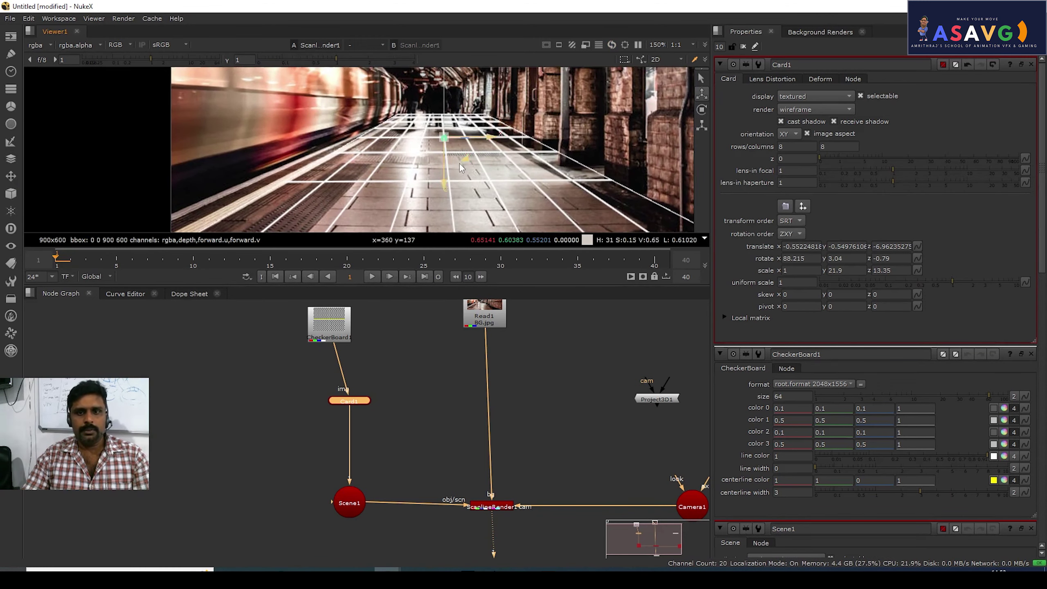
Set Card1's X rotation to 87.72 and move the card over the floor to about X -0.589, Y -0.602
scroll(467, 181, "down", 3)
middle_click_drag(810, 260, 782, 259)
left_click_drag(778, 259, 764, 258, "alt")
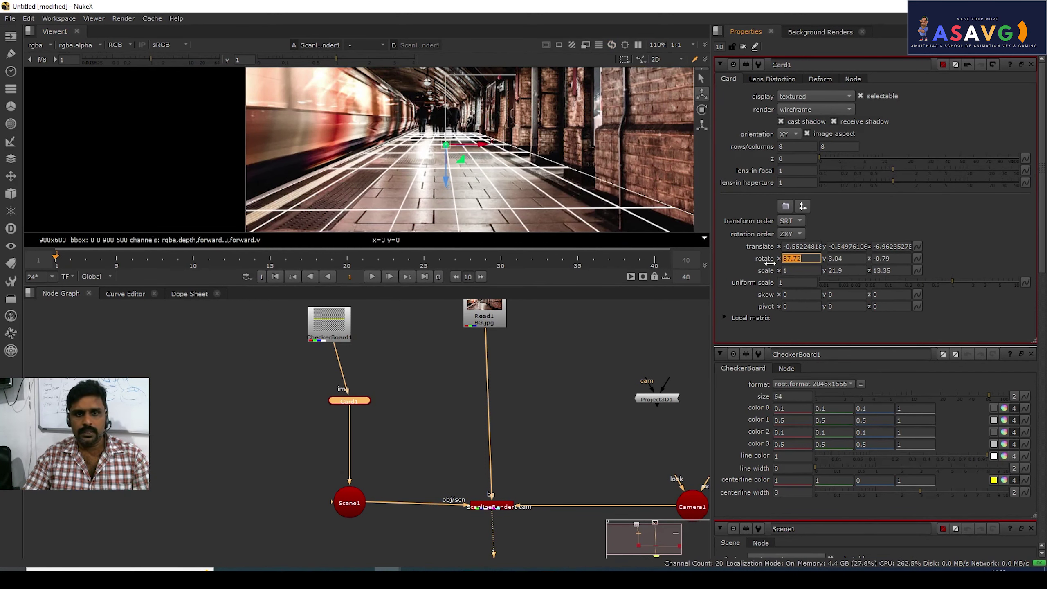
left_click_drag(449, 196, 450, 201)
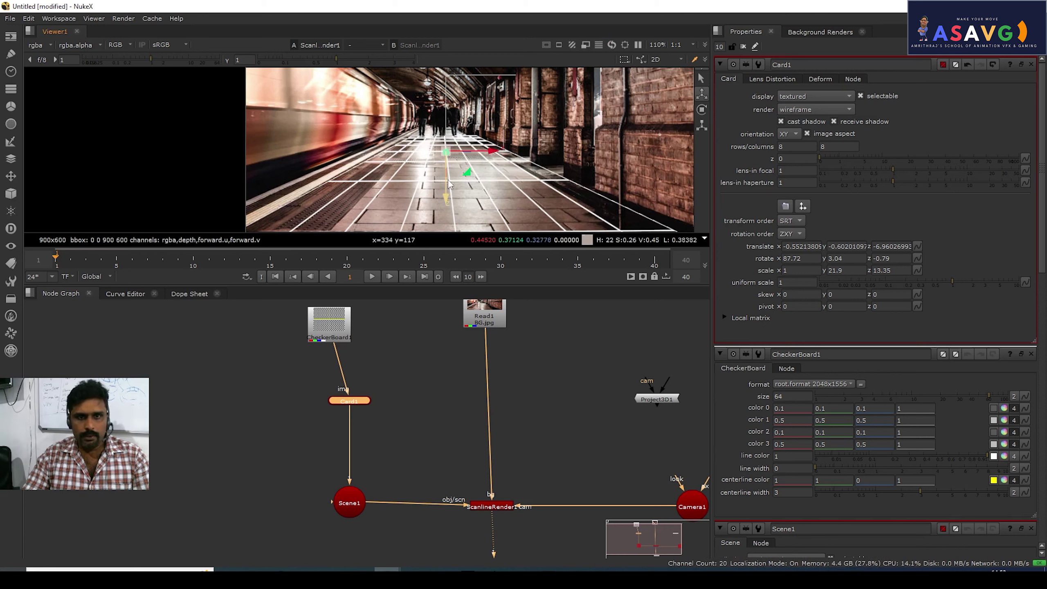
left_click_drag(494, 155, 491, 157)
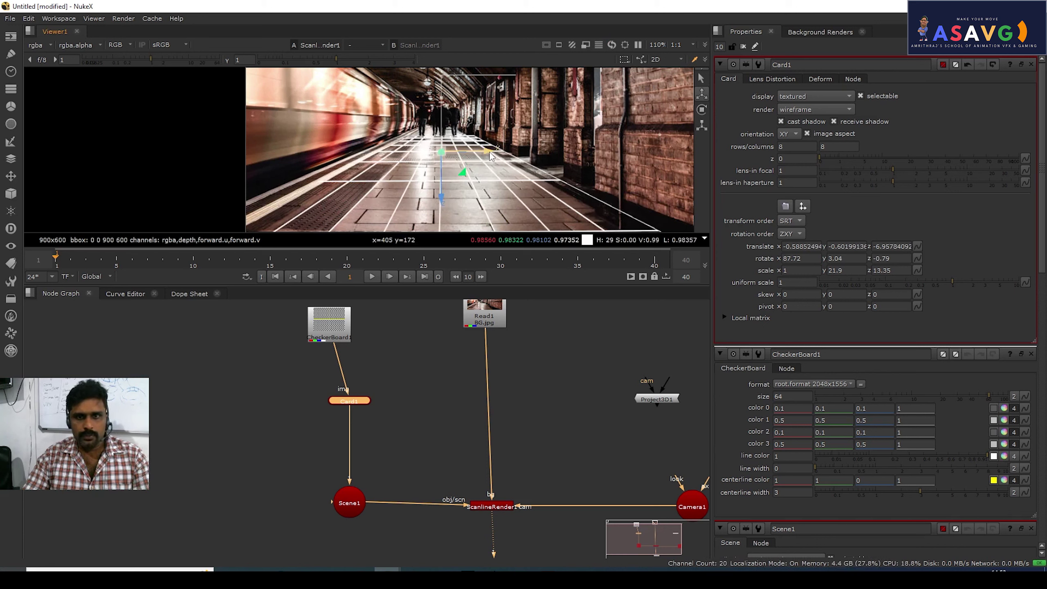
middle_click_drag(502, 190, 508, 183)
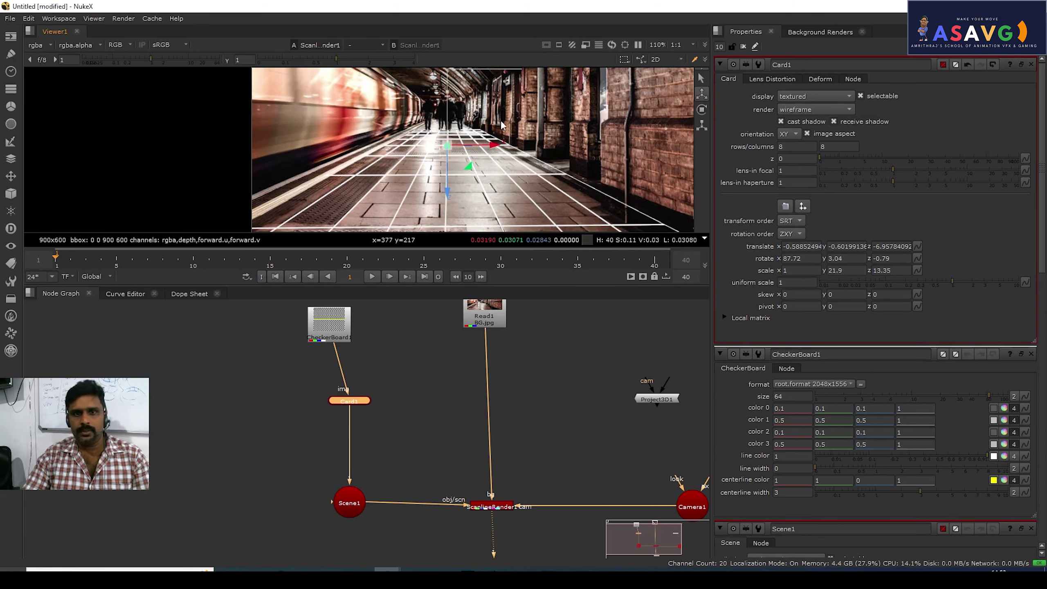
Render Card1 as textured and shift the checkerboard across the floor to about X -0.632
left_click(798, 109)
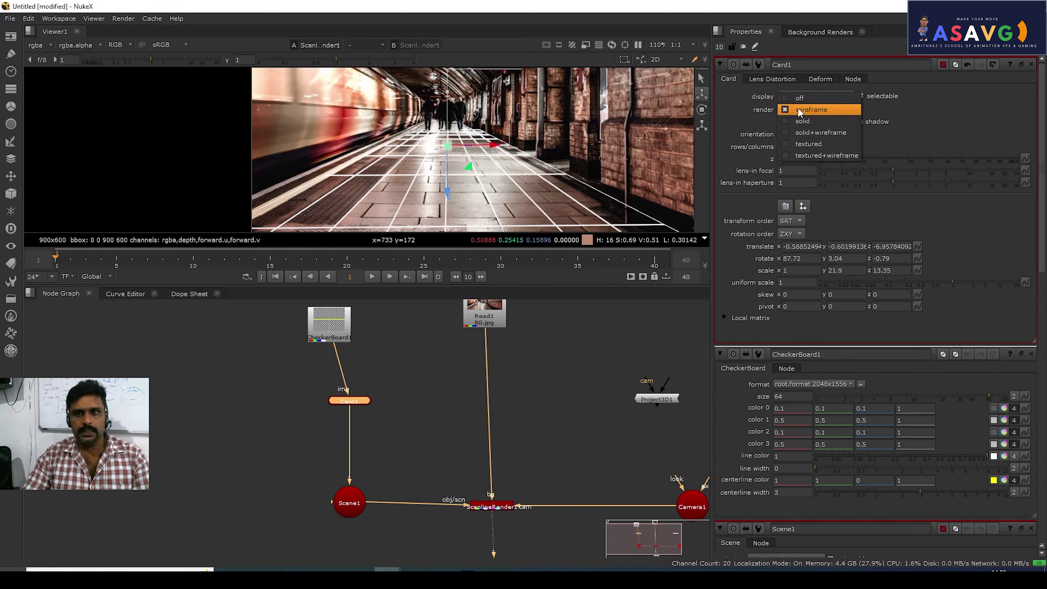
left_click(808, 144)
middle_click_drag(509, 154, 521, 178)
middle_click_drag(433, 162, 439, 146)
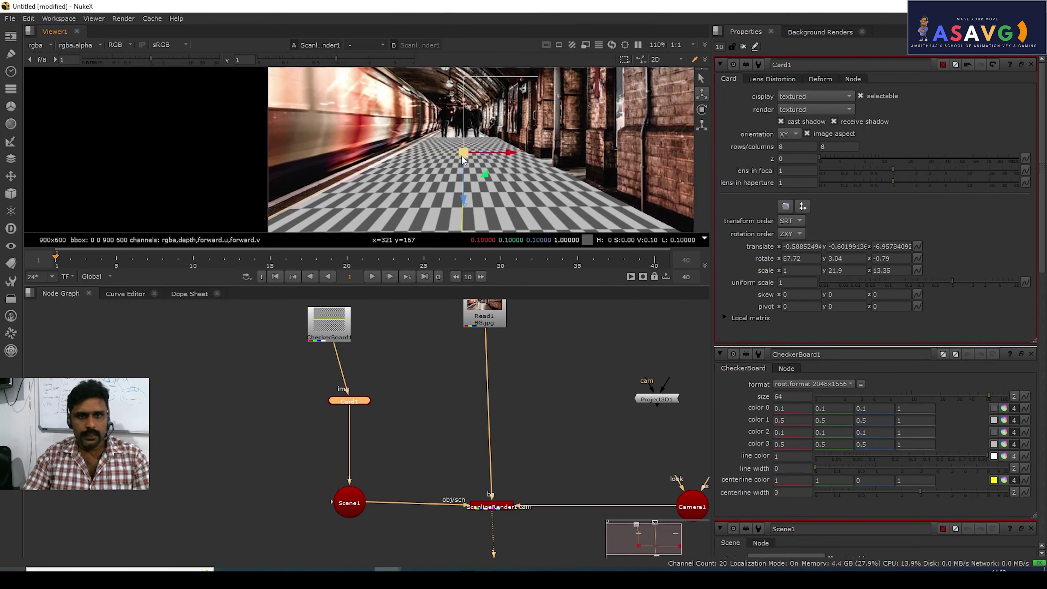
left_click_drag(511, 155, 507, 157)
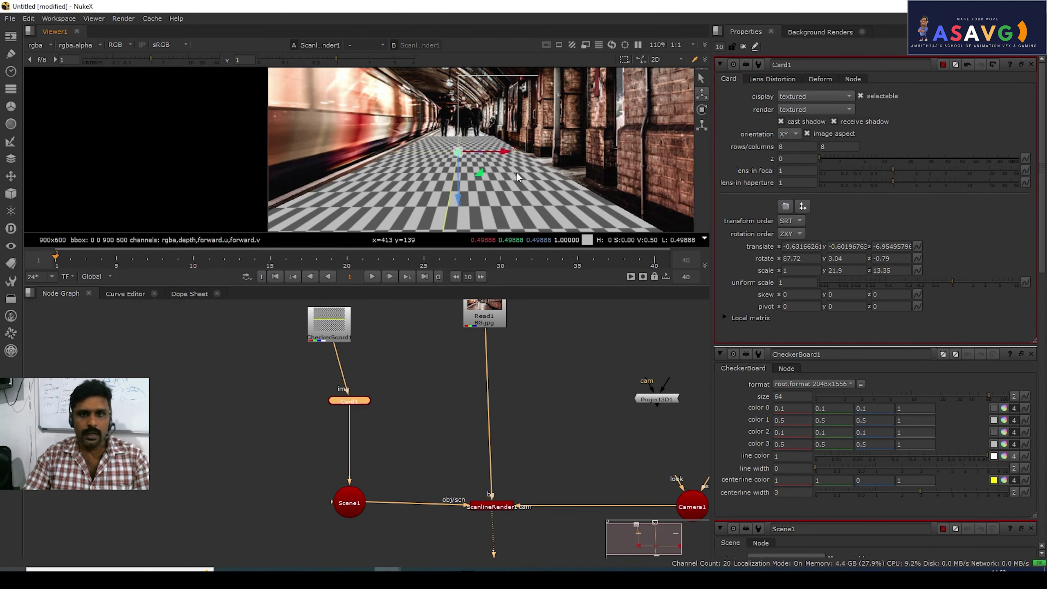
Examine the card in the 3D view and open the CheckerBoard1 properties
scroll(561, 437, "down", 1)
middle_click_drag(558, 453, 516, 449)
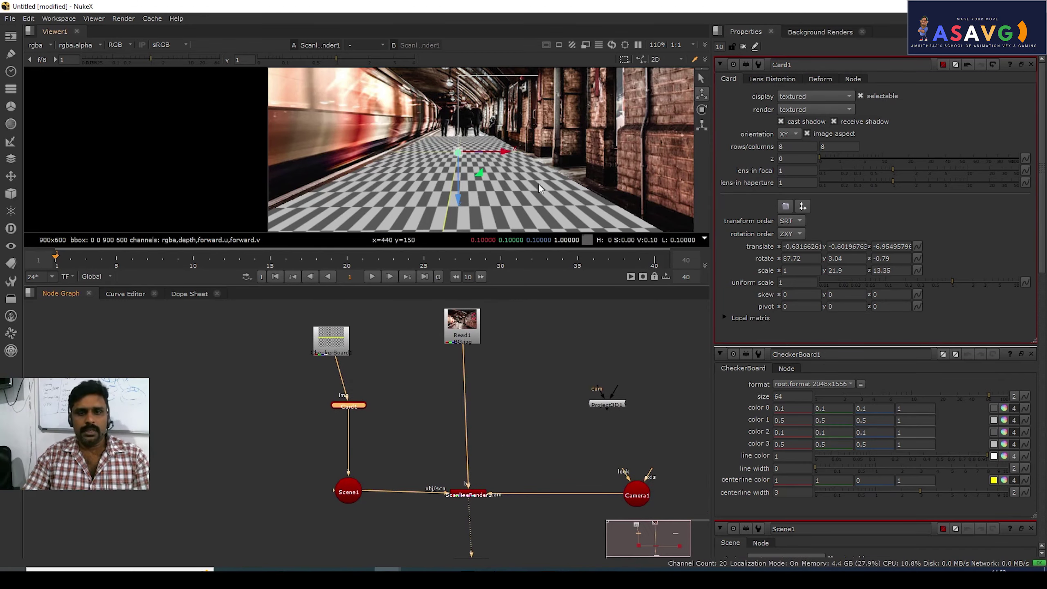
key("Tab")
left_click_drag(337, 186, 398, 207, "ctrl")
middle_click_drag(497, 376, 574, 389)
left_click_drag(409, 358, 430, 347)
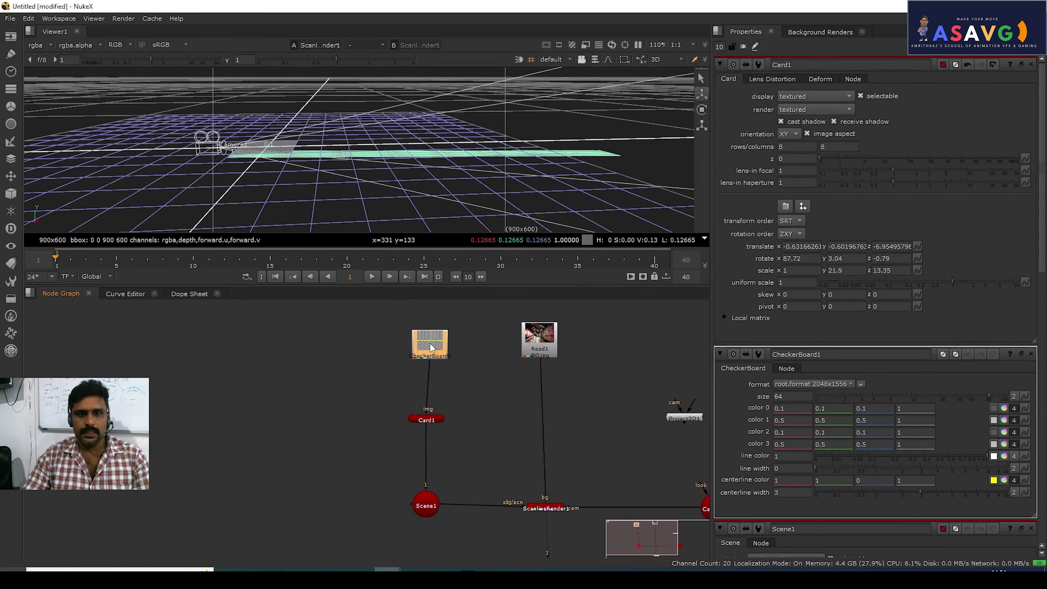
double_click(431, 348)
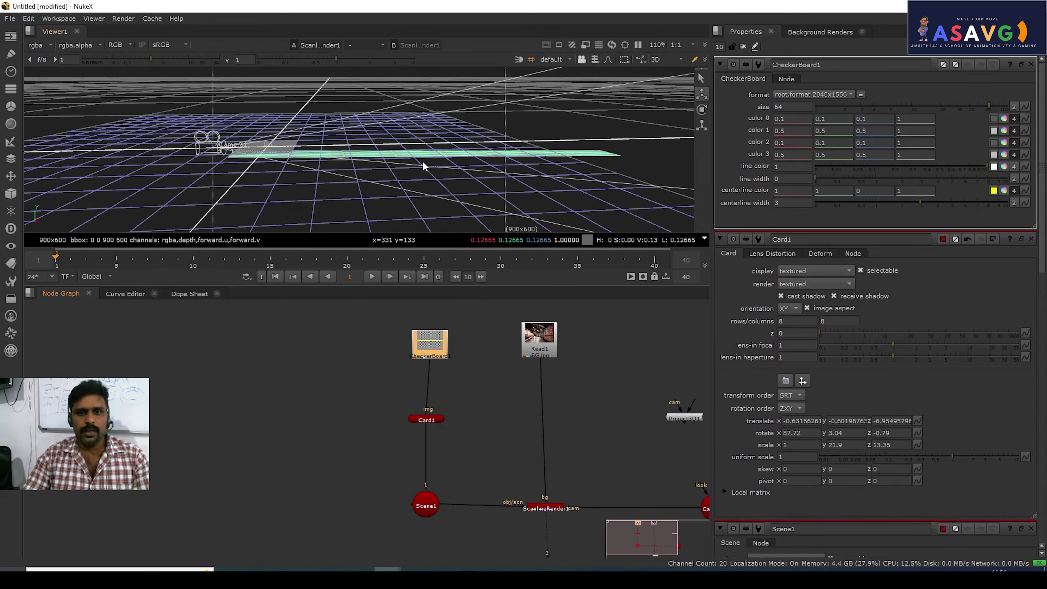
View the original Read1 station image, and examine the card beside the camera in the 3D view
middle_click_drag(540, 398, 476, 380)
scroll(478, 363, "up", 2)
left_click(467, 330)
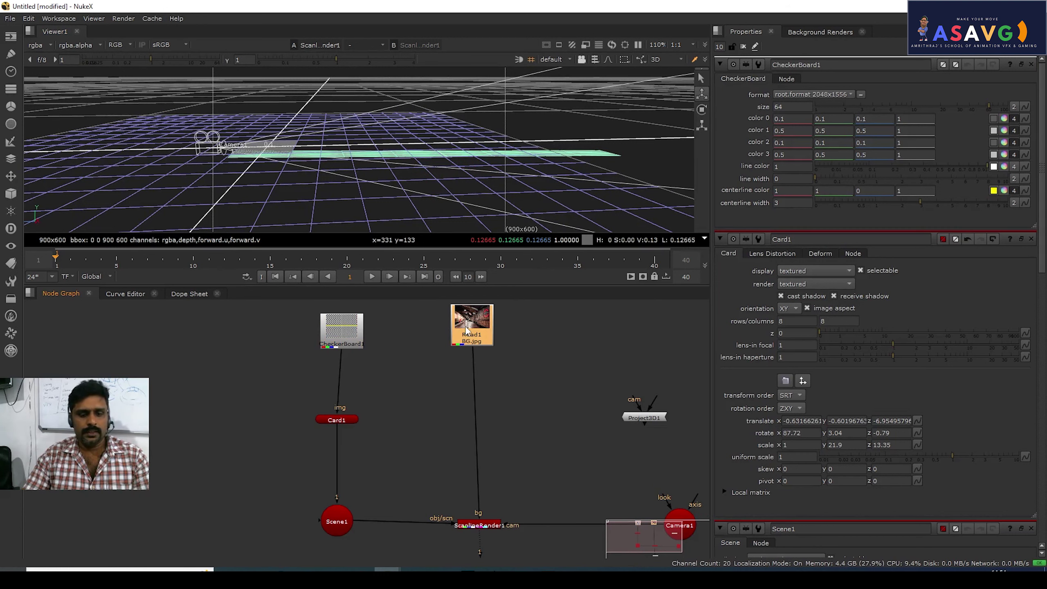
key("1")
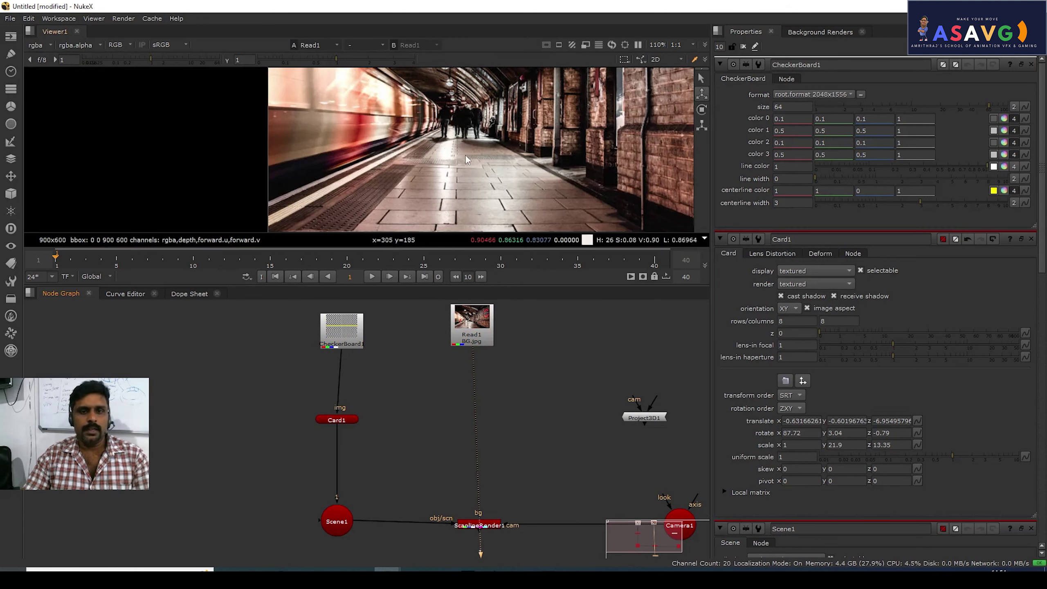
middle_click_drag(442, 409, 457, 403)
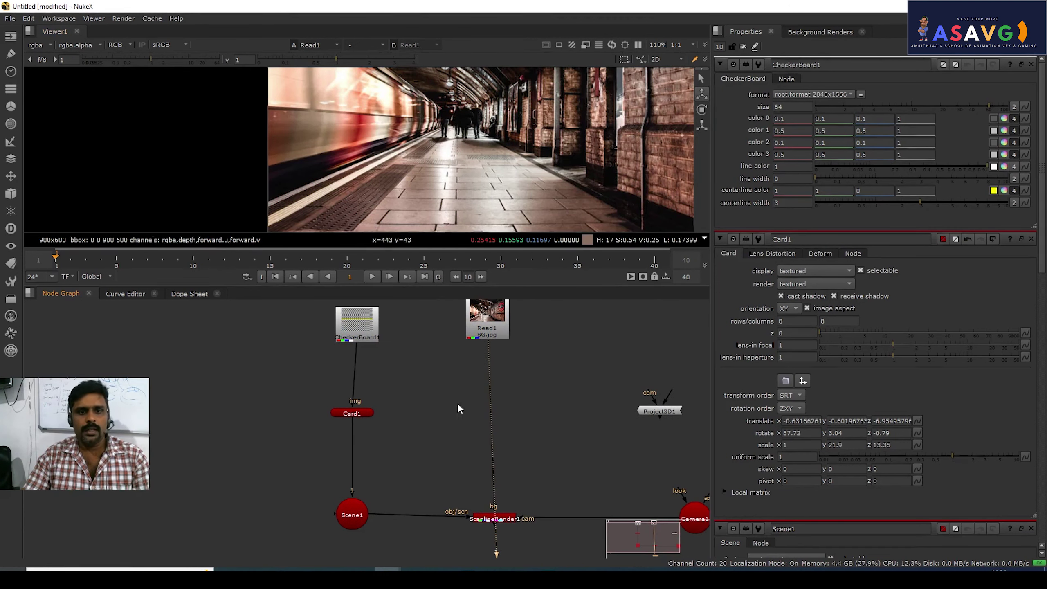
key("Tab")
left_click_drag(457, 200, 409, 182, "ctrl")
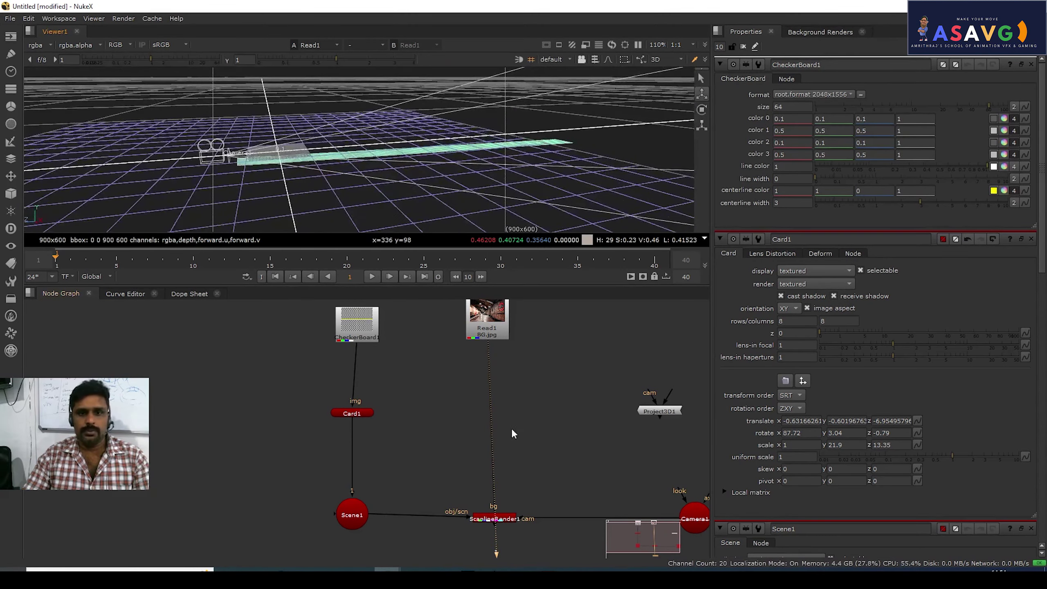
Disconnect Read1 from the ScanlineRender1 bg input and from Viewer1, and move it above Project3D1
scroll(504, 431, "up", 2)
scroll(499, 437, "down", 4)
middle_click_drag(499, 441, 470, 402)
scroll(471, 406, "up", 2)
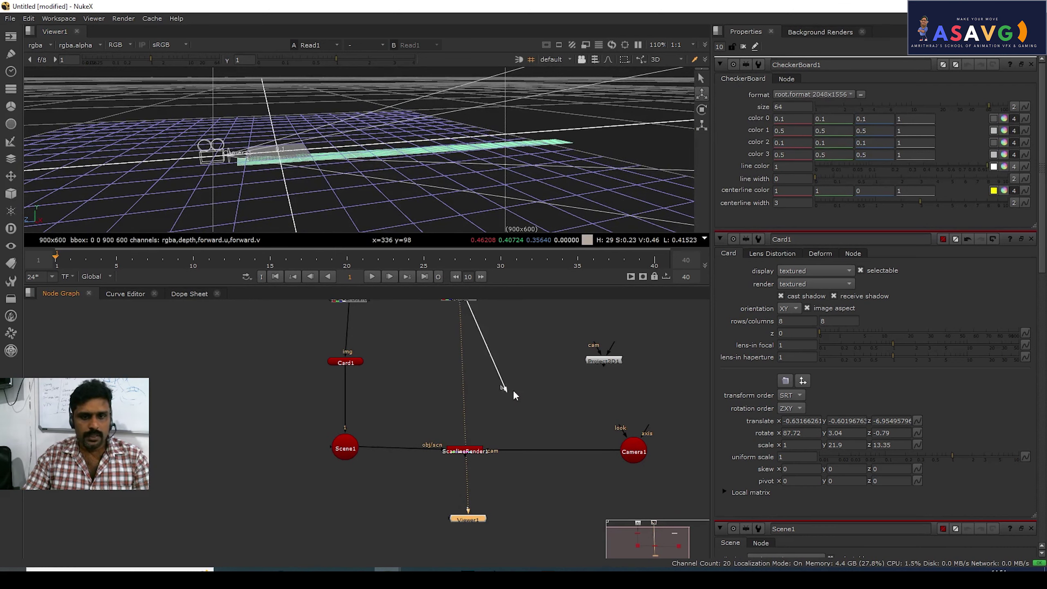
left_click_drag(513, 391, 512, 392)
scroll(496, 433, "up", 1)
key("space")
middle_click_drag(497, 438, 539, 355)
scroll(539, 356, "up", 2)
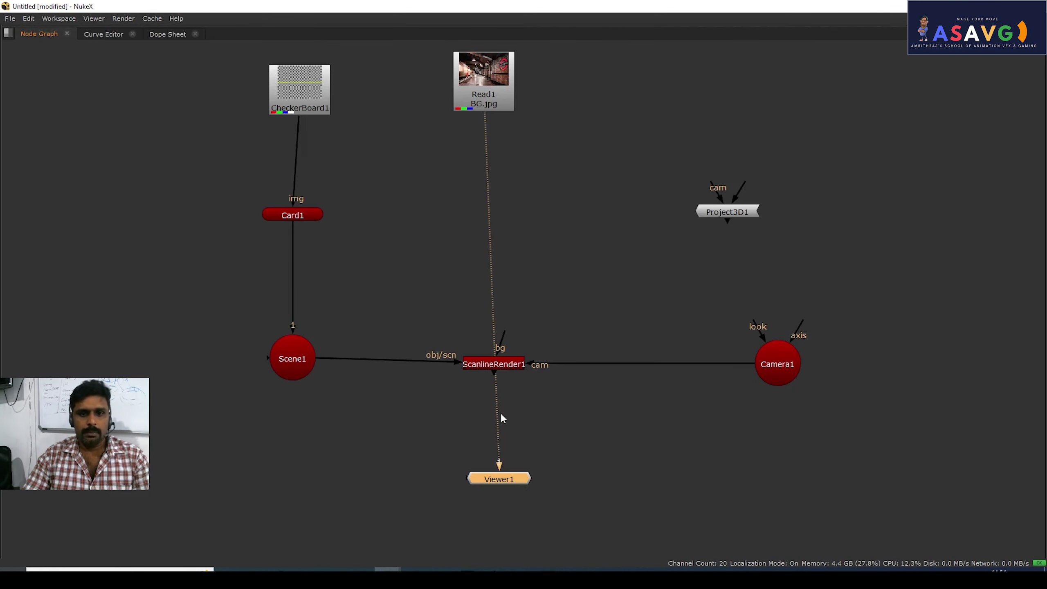
left_click_drag(502, 450, 517, 324)
left_click_drag(488, 90, 809, 79)
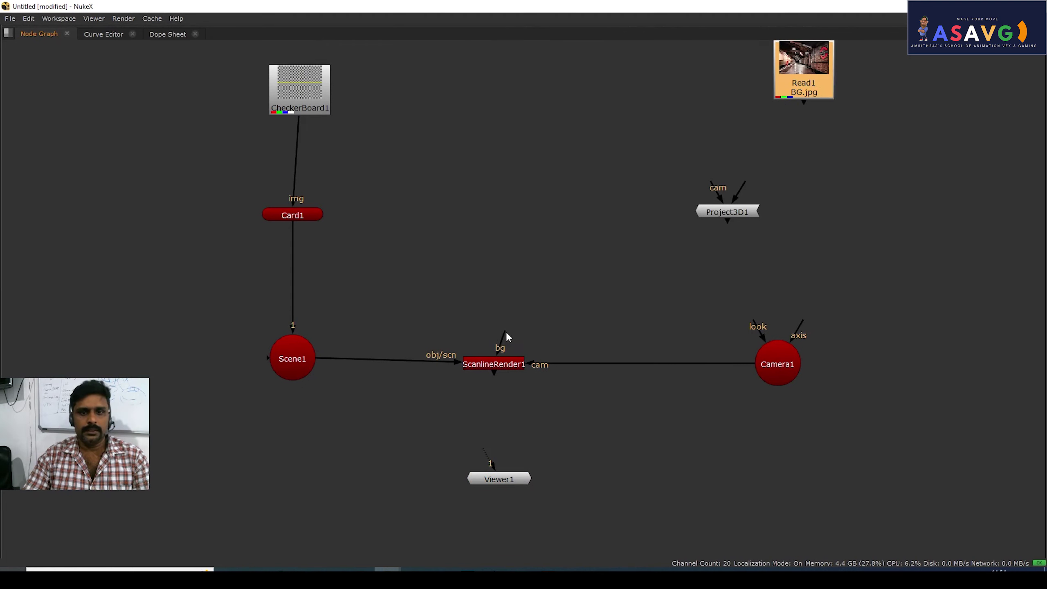
Add a Constant node above ScanlineRender1 and connect it to the bg input
left_click(491, 216)
key("Tab")
type("cons")
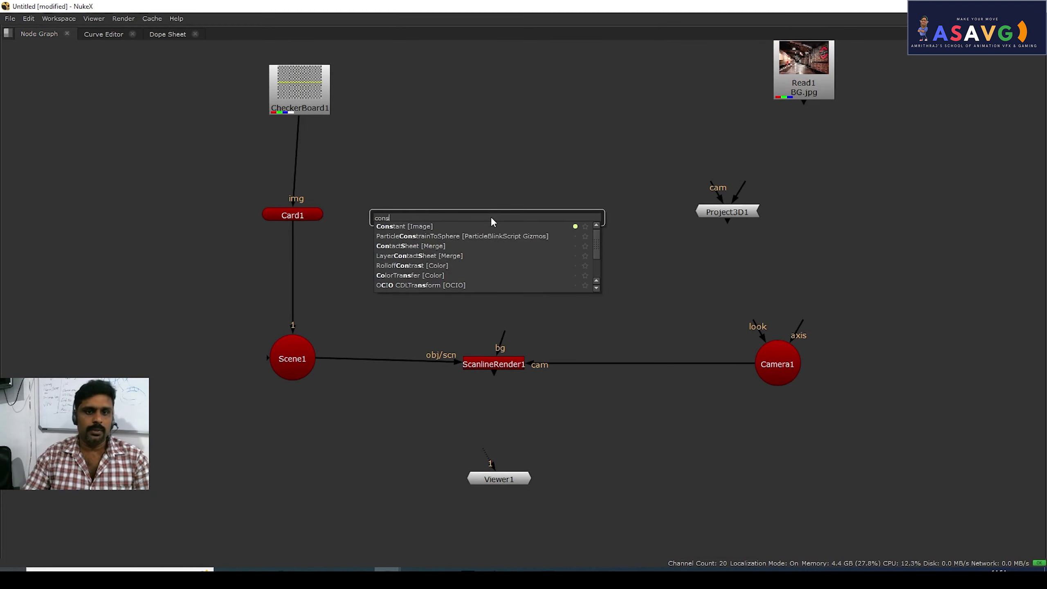
left_click(422, 226)
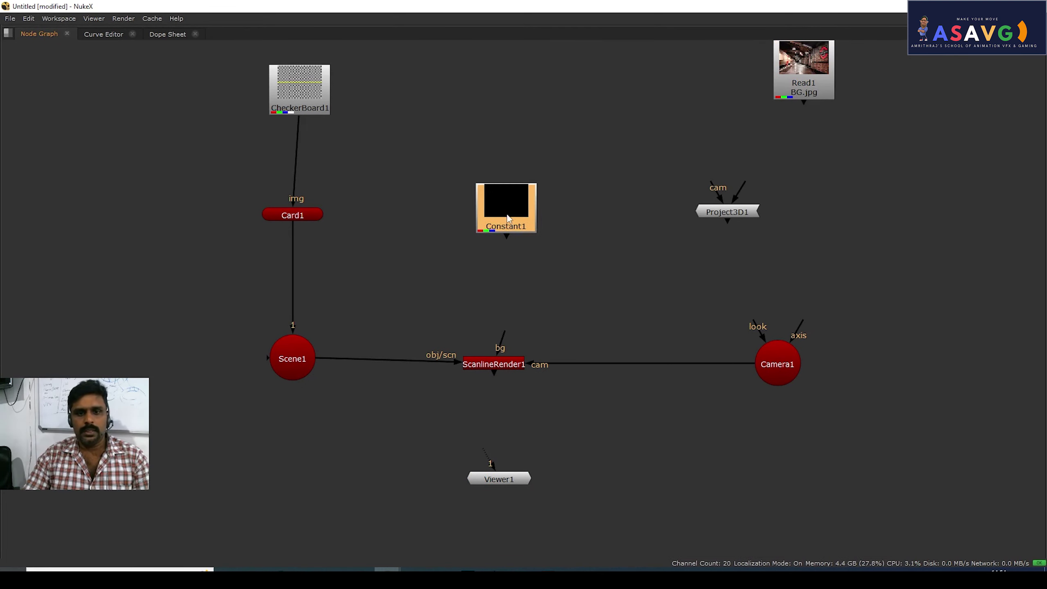
left_click_drag(505, 250, 508, 218)
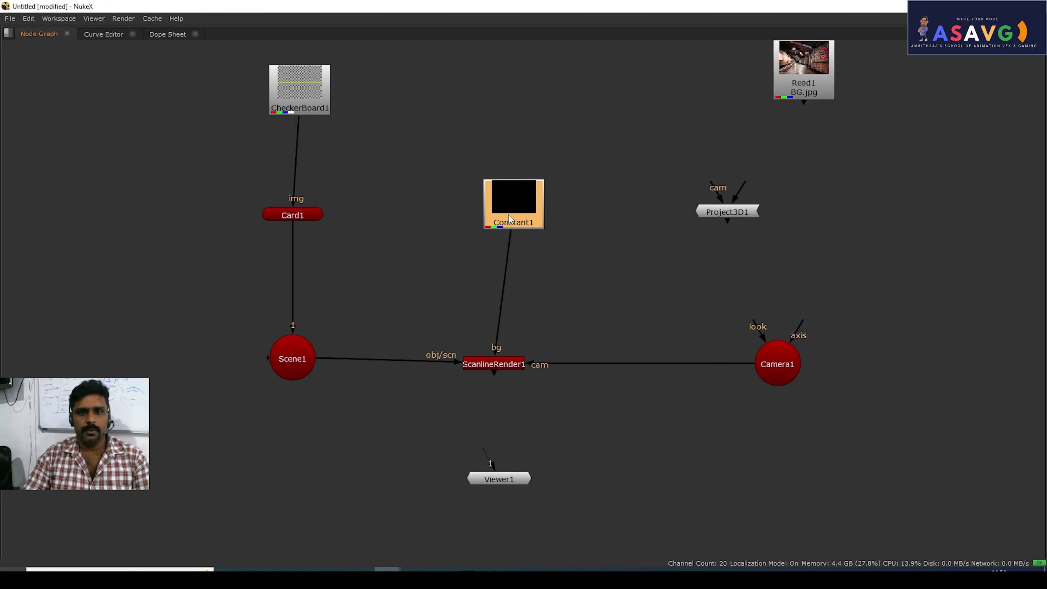
Open the Read1 properties to check the BG.jpg image format
key("space")
middle_click_drag(523, 427, 531, 493)
middle_click_drag(493, 318, 444, 434)
middle_click_drag(418, 305, 293, 426)
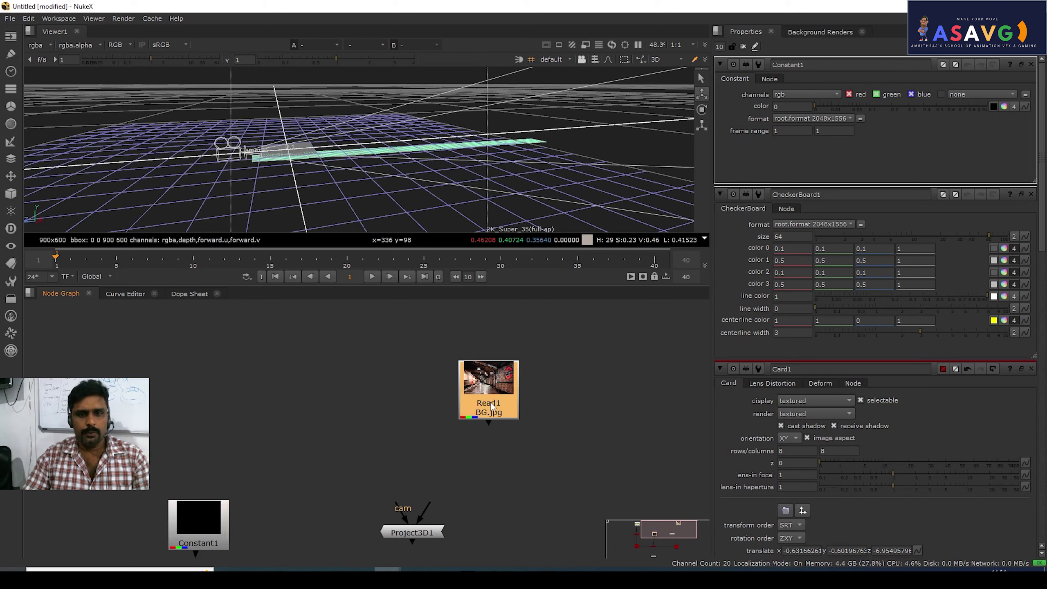
double_click(461, 415)
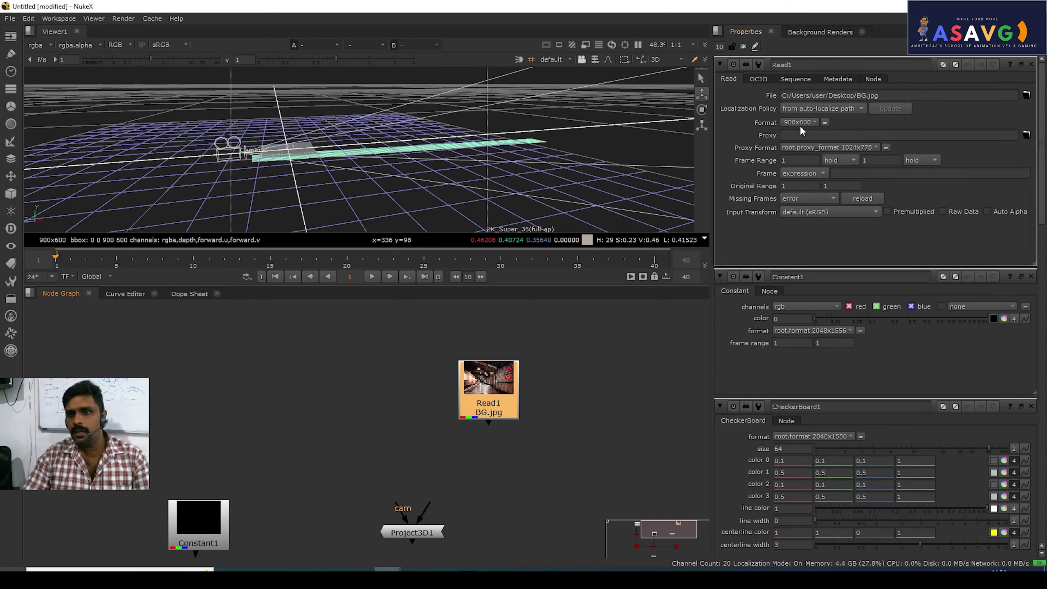
scroll(431, 490, "down", 1)
Define a new 900x600 format for the Constant1 node
middle_click_drag(460, 460, 603, 323)
middle_click_drag(416, 411, 487, 383)
left_click(454, 364)
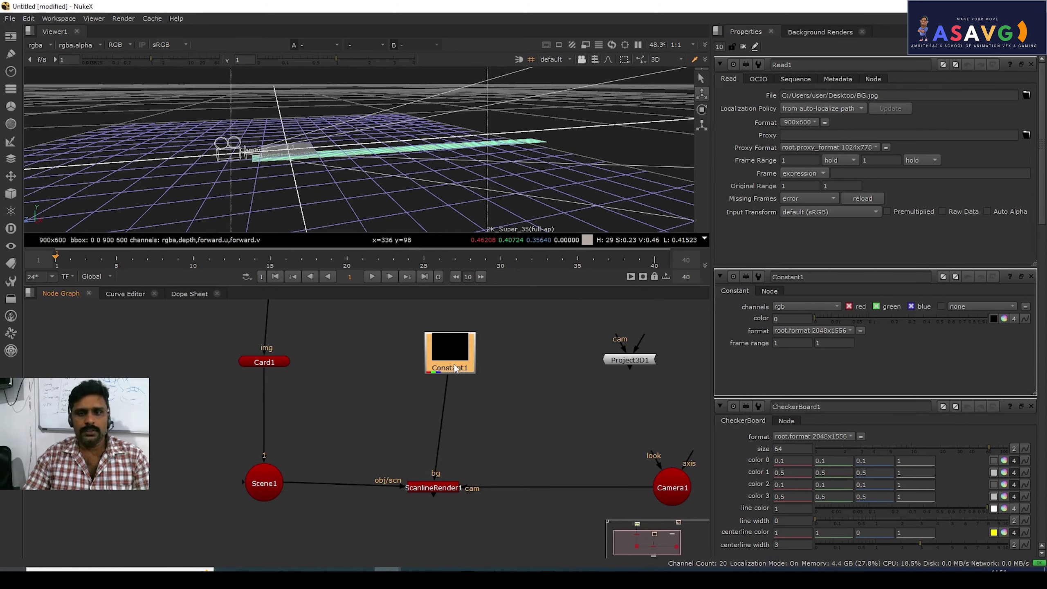
double_click(455, 369)
left_click(827, 118)
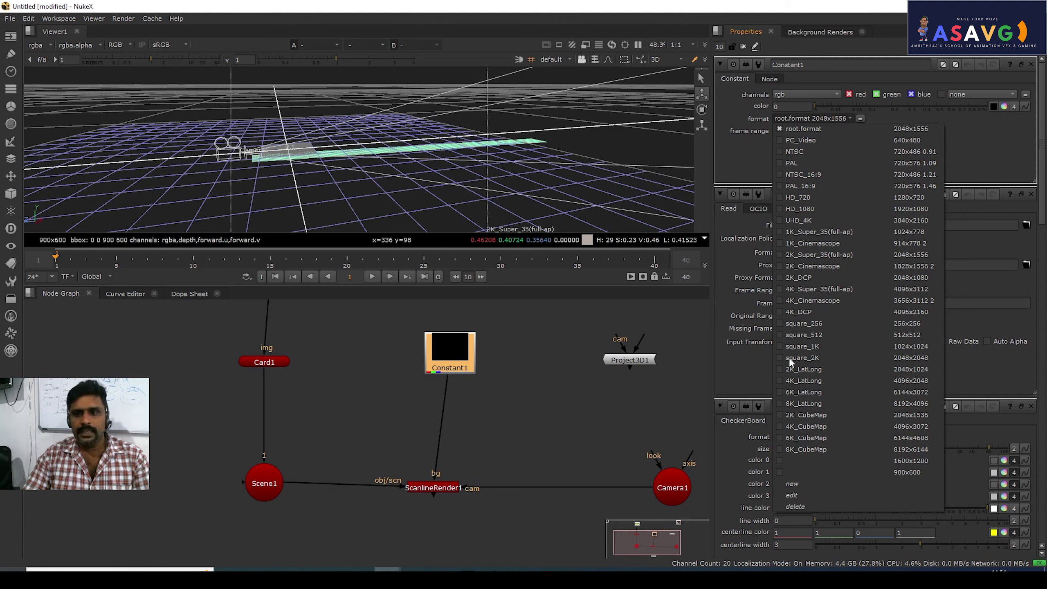
left_click(792, 484)
left_click_drag(475, 161, 648, 153)
type("900")
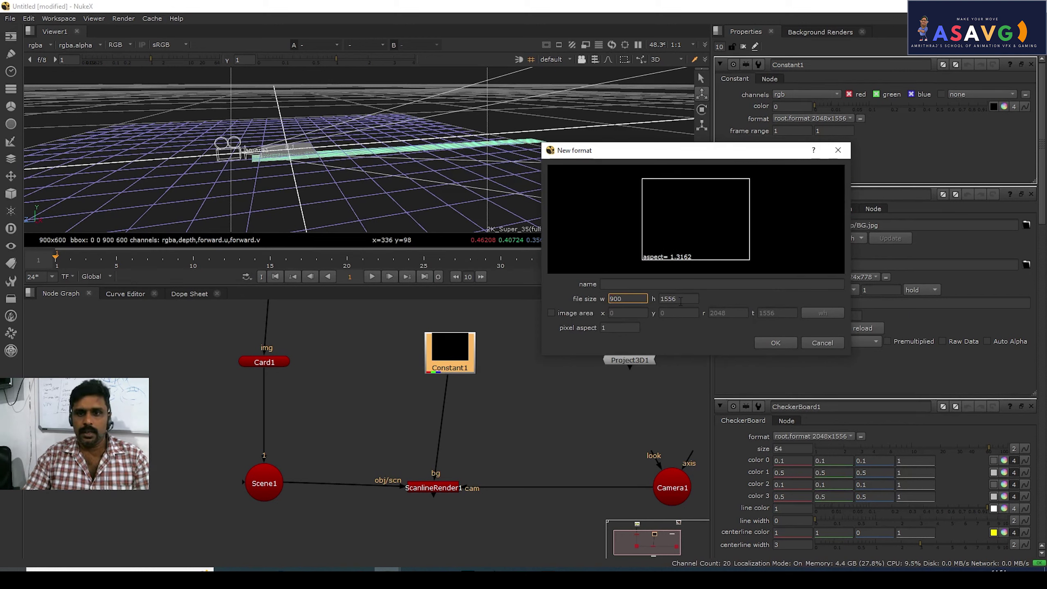
key("Tab")
type("600")
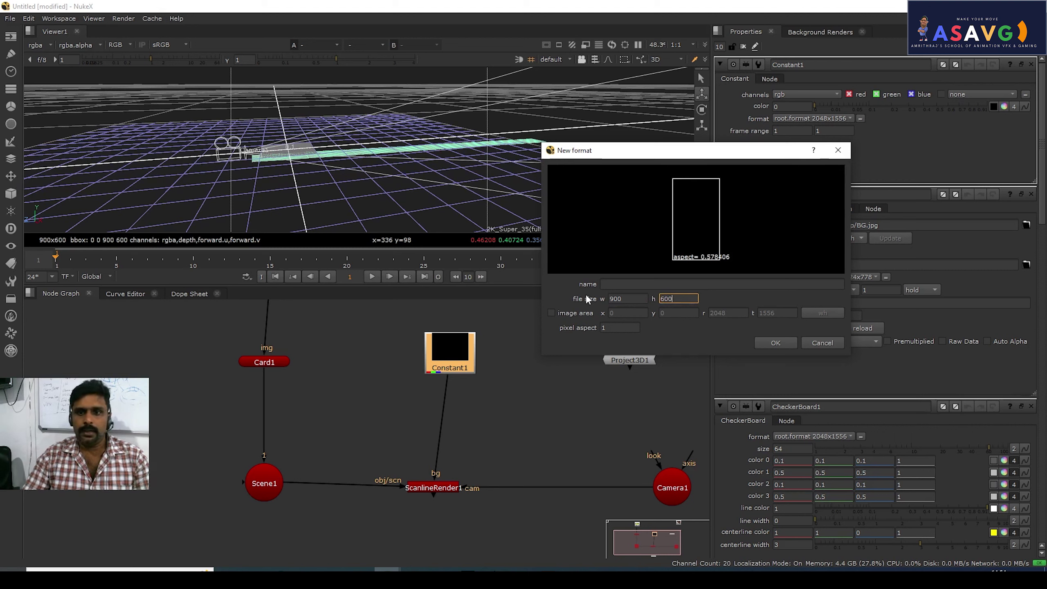
left_click(785, 347)
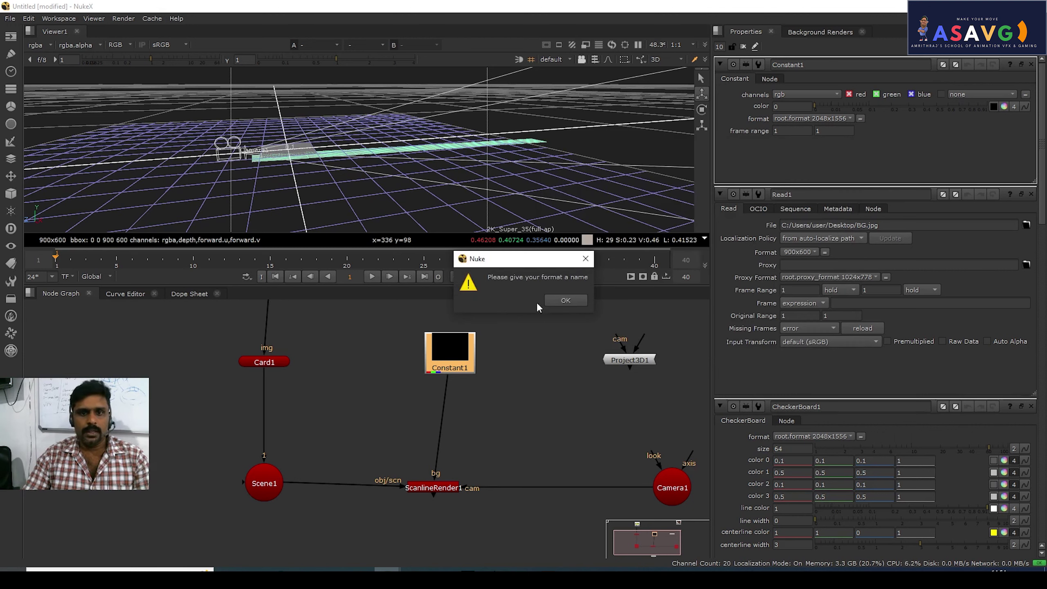
Name the Constant1 format "new format" and accept it
left_click(566, 300)
left_click(626, 283)
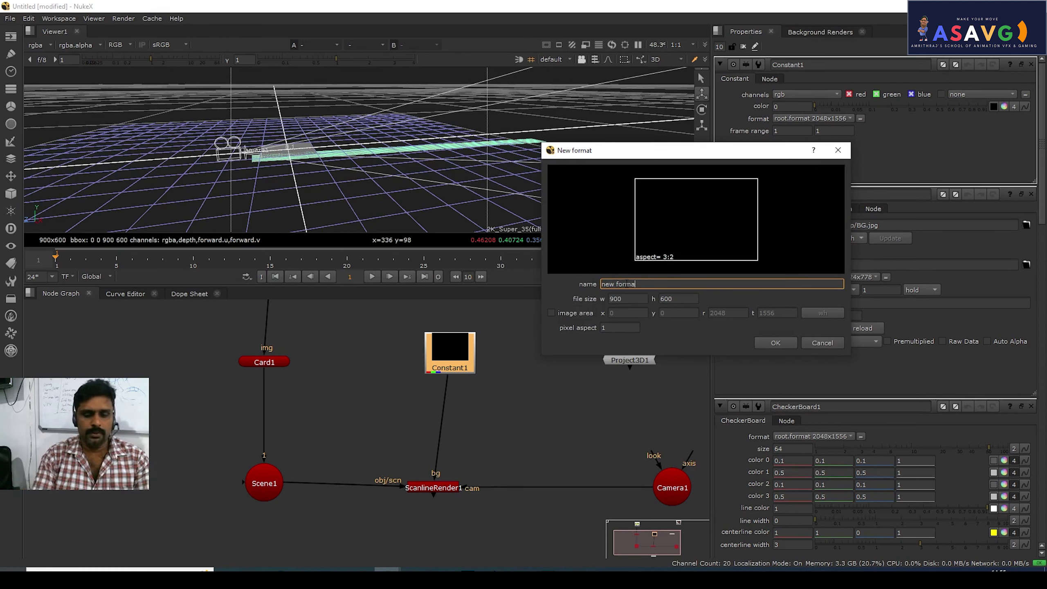
left_click(773, 342)
Detach Constant1 from the ScanlineRender1 bg input and check the selected entry in its format list
left_click_drag(442, 365, 450, 355)
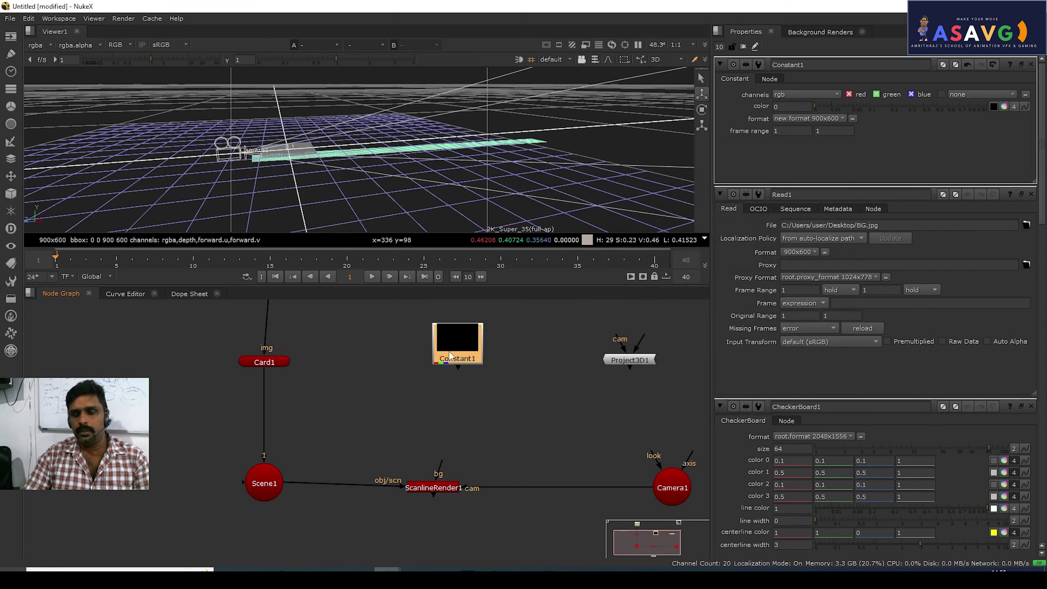
left_click(797, 120)
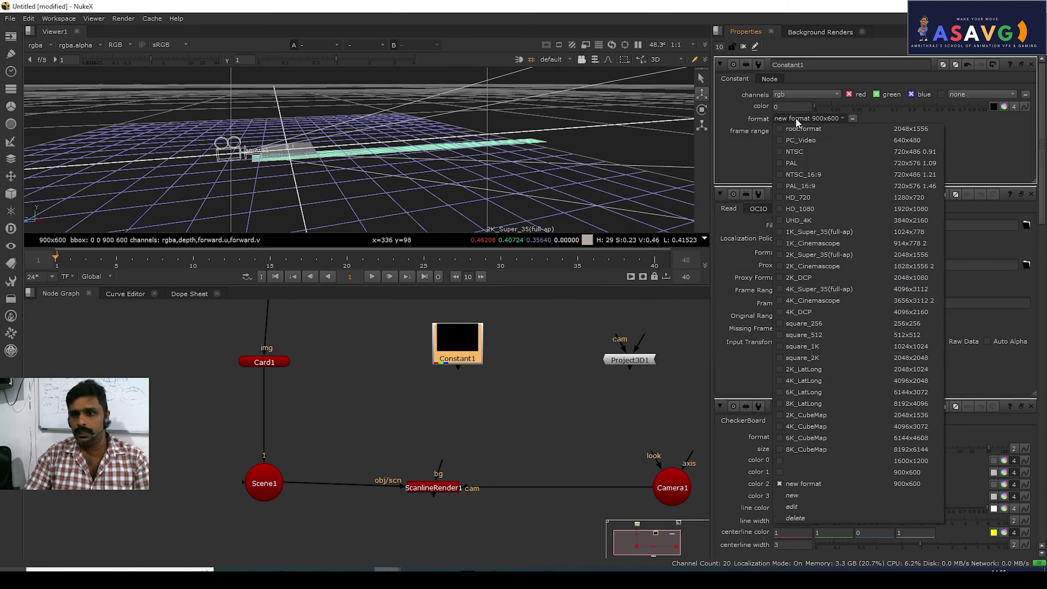
left_click(460, 454)
Reconnect Constant1 to the bg input of ScanlineRender1
scroll(460, 454, "down", 2)
middle_click_drag(454, 471, 482, 448)
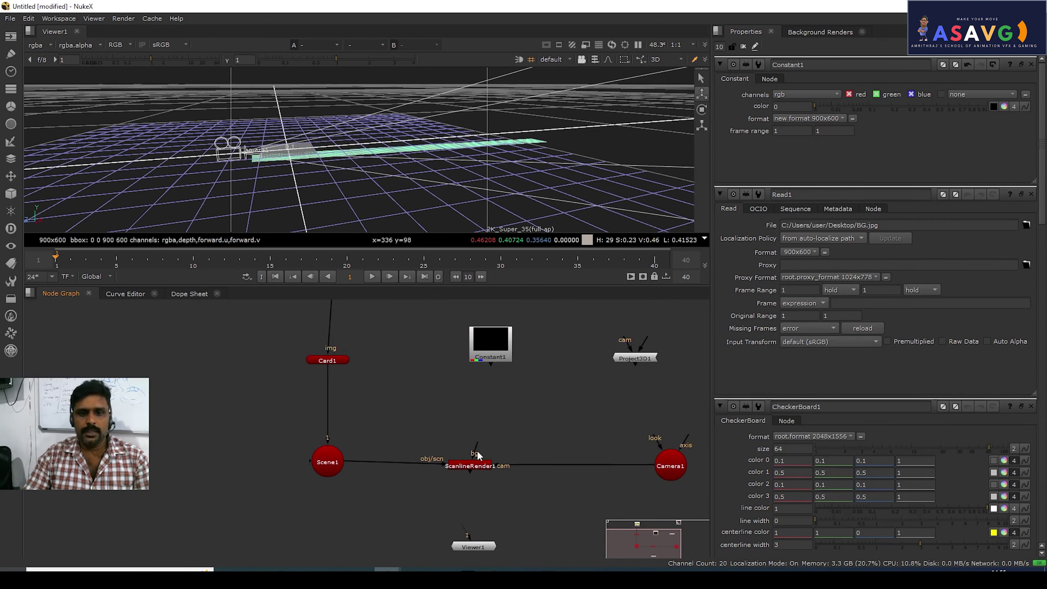
left_click_drag(482, 367, 484, 357)
middle_click_drag(492, 474, 517, 456)
middle_click_drag(461, 407, 468, 554)
middle_click_drag(430, 455, 323, 420)
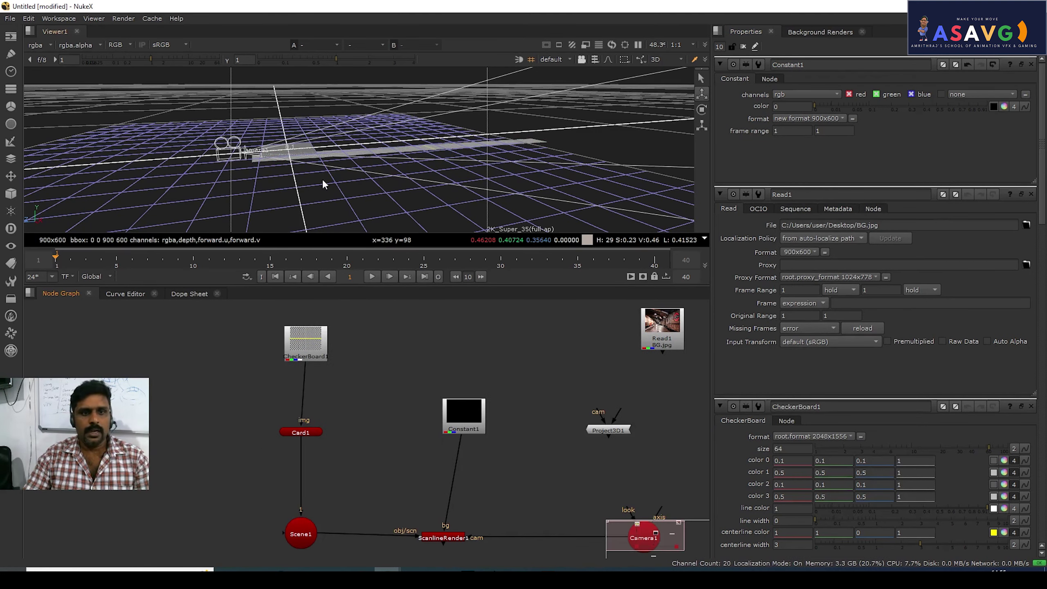
Inspect the card from another angle in the 3D view and move Read1 beside CheckerBoard1 above Card1
key("Tab")
scroll(405, 202, "down", 1)
key("Tab")
left_click_drag(398, 185, 349, 154, "ctrl")
middle_click_drag(325, 387, 334, 353)
scroll(326, 378, "down", 1)
middle_click_drag(573, 325, 544, 378)
left_click_drag(586, 364, 222, 378)
middle_click_drag(248, 391, 418, 372)
scroll(409, 381, "up", 1)
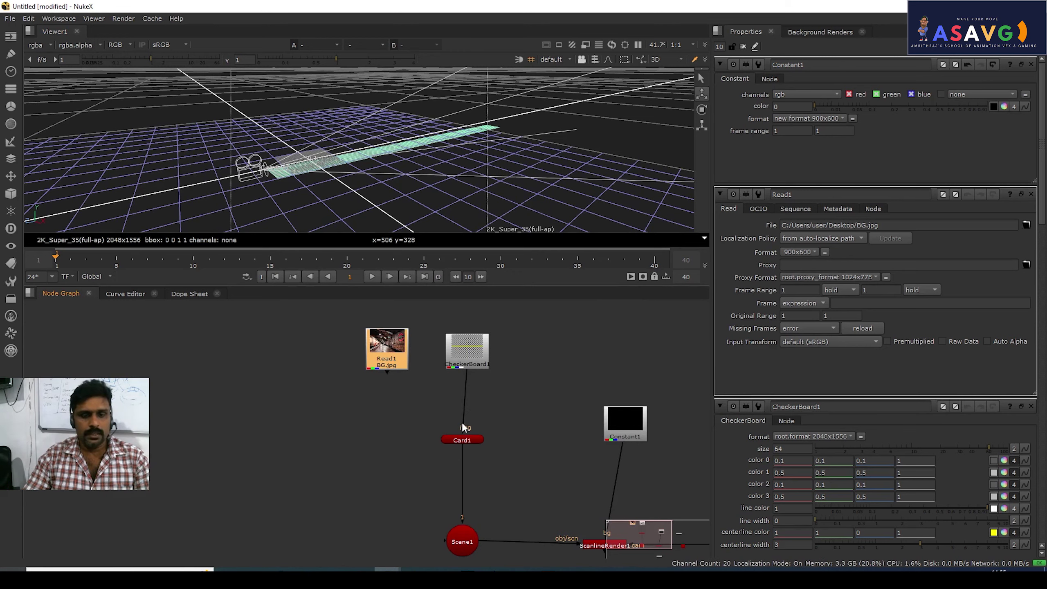
Detach CheckerBoard1 from Card1 and connect Read1 to the Card1 img input instead
left_click_drag(487, 363, 508, 340)
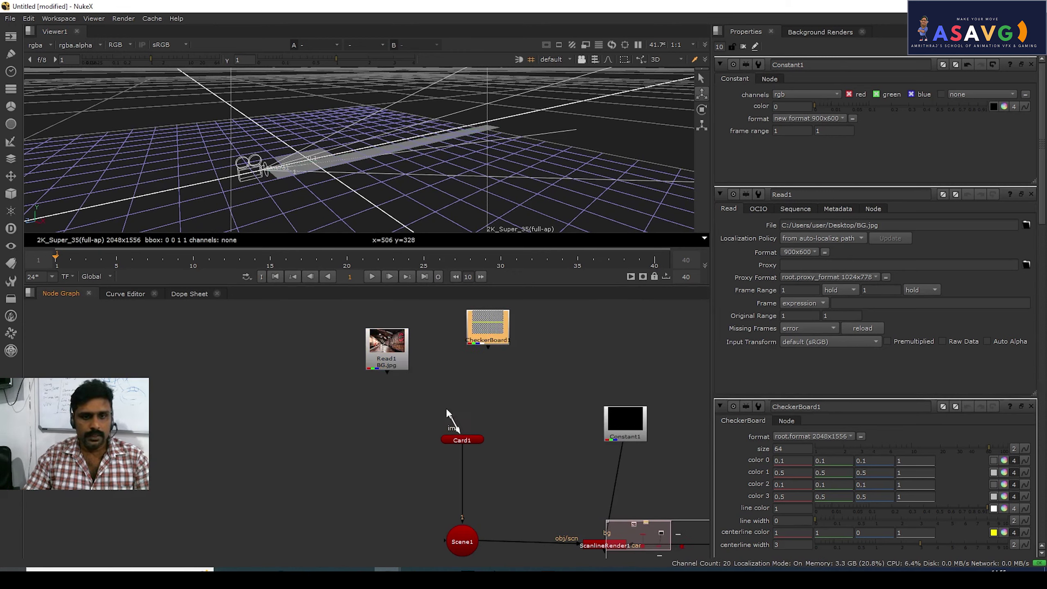
left_click_drag(400, 358, 387, 347)
left_click_drag(358, 160, 387, 165, "ctrl")
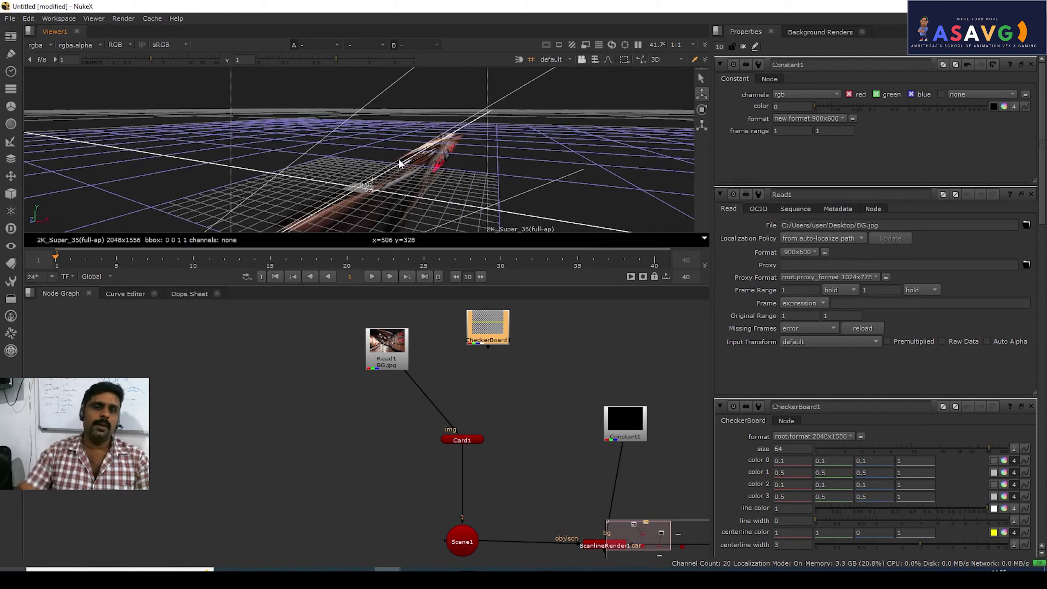
Connect Viewer1 to ScanlineRender1 and examine the textured card in the 2D view
key("Tab")
scroll(466, 437, "down", 2)
middle_click_drag(532, 509, 453, 467)
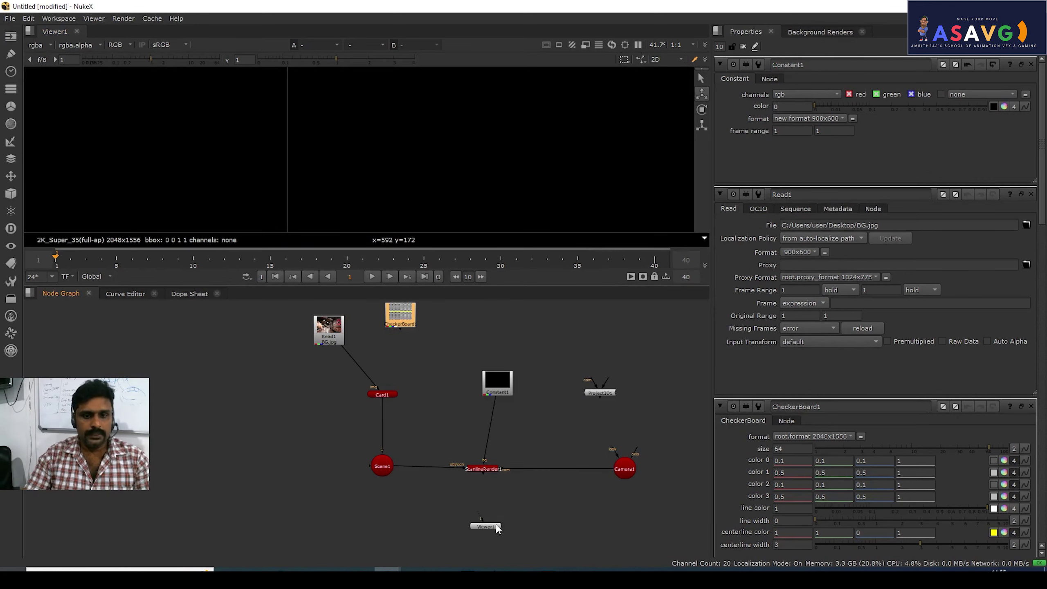
left_click(483, 469)
key("1")
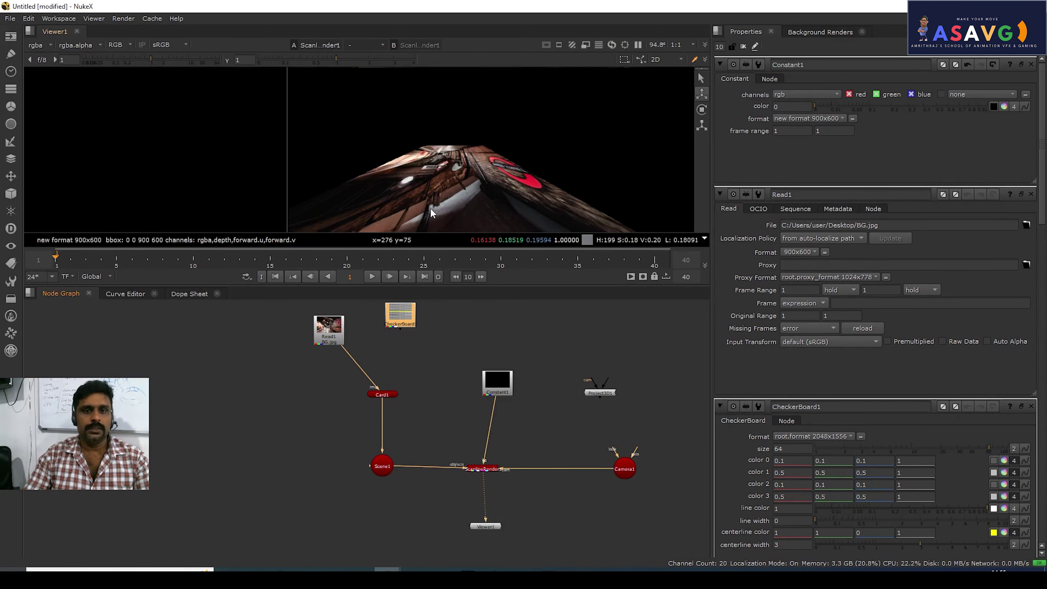
scroll(430, 208, "down", 1)
middle_click_drag(431, 206, 468, 207)
scroll(446, 184, "up", 1)
scroll(447, 189, "up", 1)
scroll(438, 189, "down", 2)
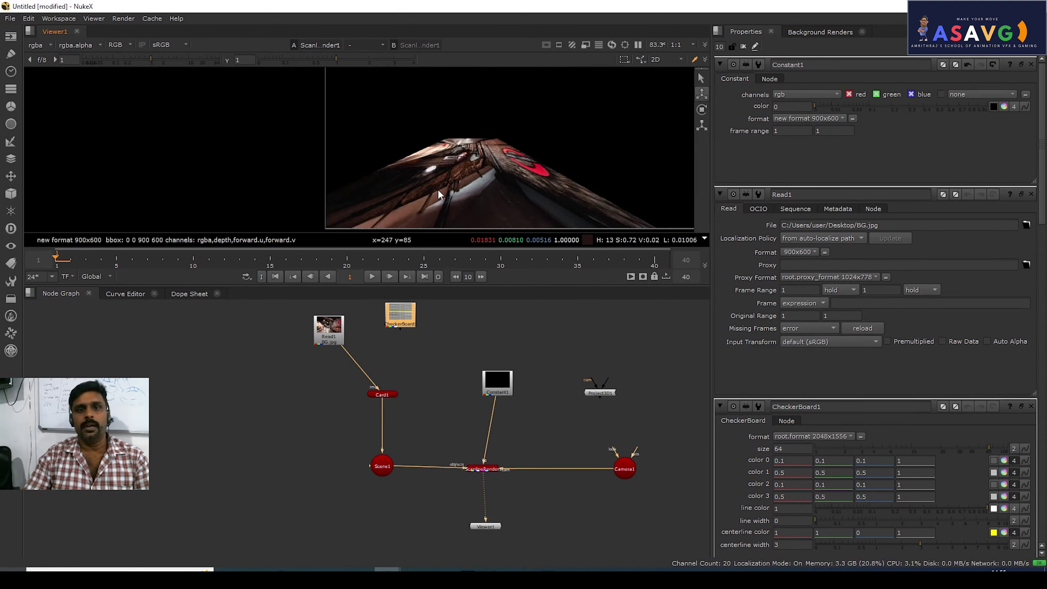
Compare the card and camera in the 3D view with the distorted station texture in the 2D render
key("Tab")
left_click_drag(435, 173, 375, 176, "ctrl")
left_click(370, 193)
scroll(368, 196, "down", 2)
left_click(439, 171)
middle_click_drag(494, 328, 444, 347)
scroll(436, 398, "up", 1)
middle_click_drag(436, 398, 516, 414)
left_click_drag(337, 369, 371, 345)
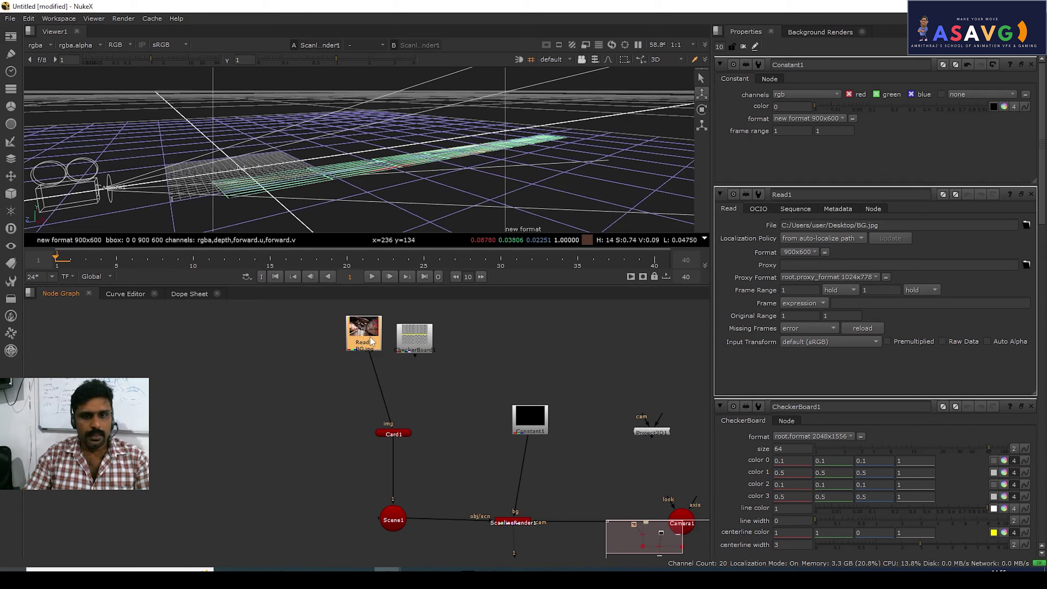
middle_click_drag(481, 411, 403, 407)
key("Tab")
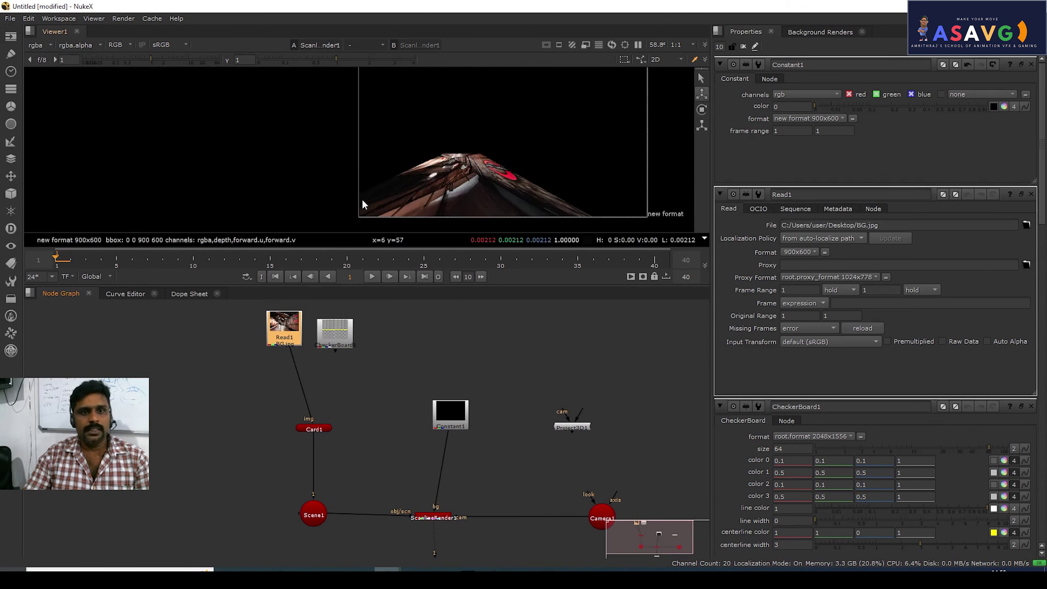
middle_click_drag(471, 196, 481, 156)
middle_click_drag(397, 408, 438, 435)
middle_click_drag(544, 413, 432, 387)
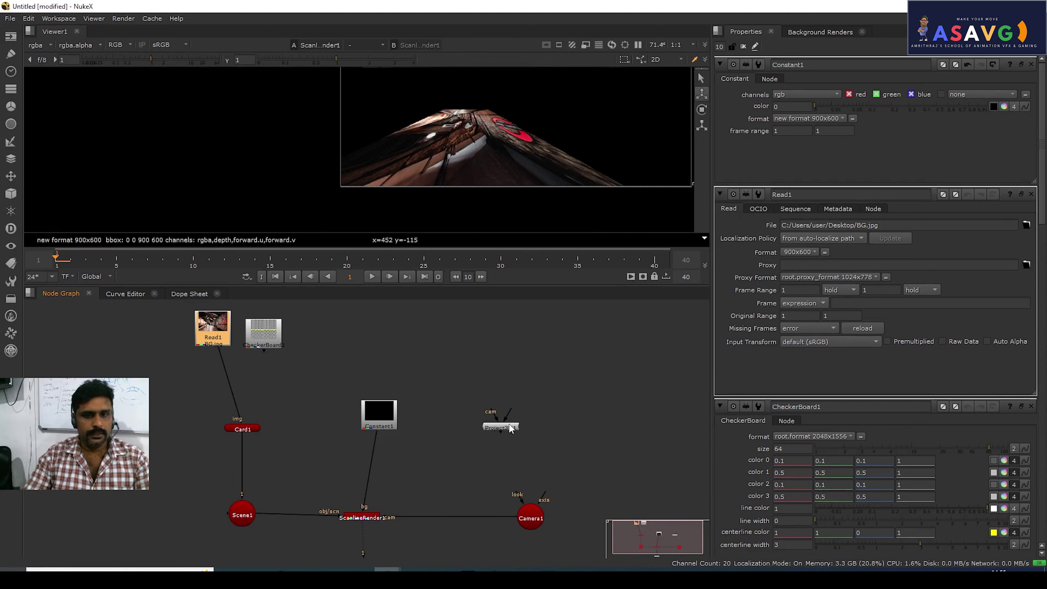
Move Project3D1 close to Read1 and place CheckerBoard1 off to the side of the node tree
left_click_drag(501, 427, 351, 345)
left_click_drag(263, 332, 591, 372)
middle_click_drag(314, 394, 392, 444)
scroll(424, 392, "up", 1)
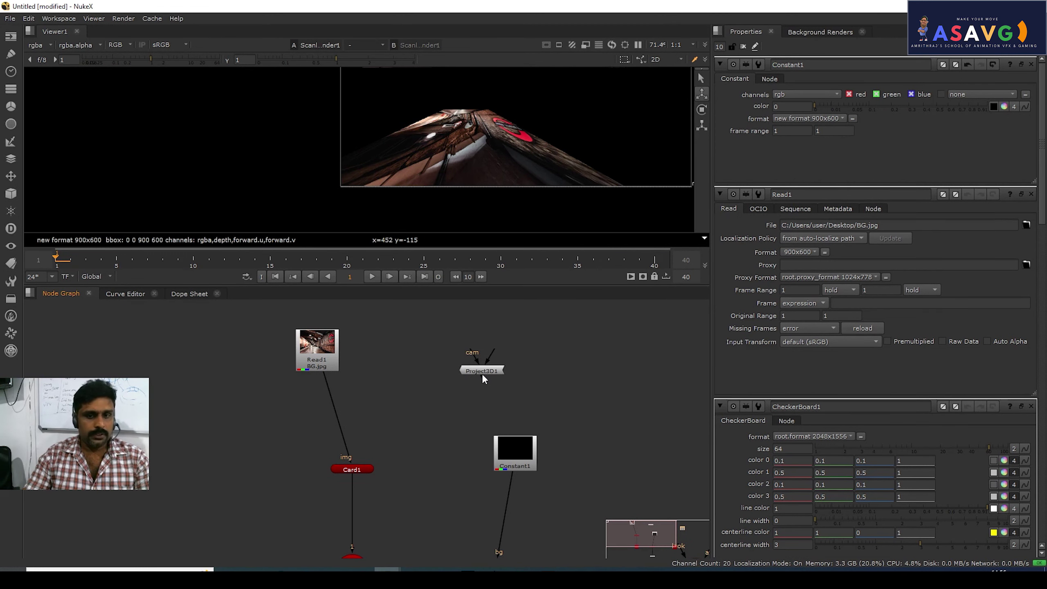
left_click_drag(482, 373, 449, 362)
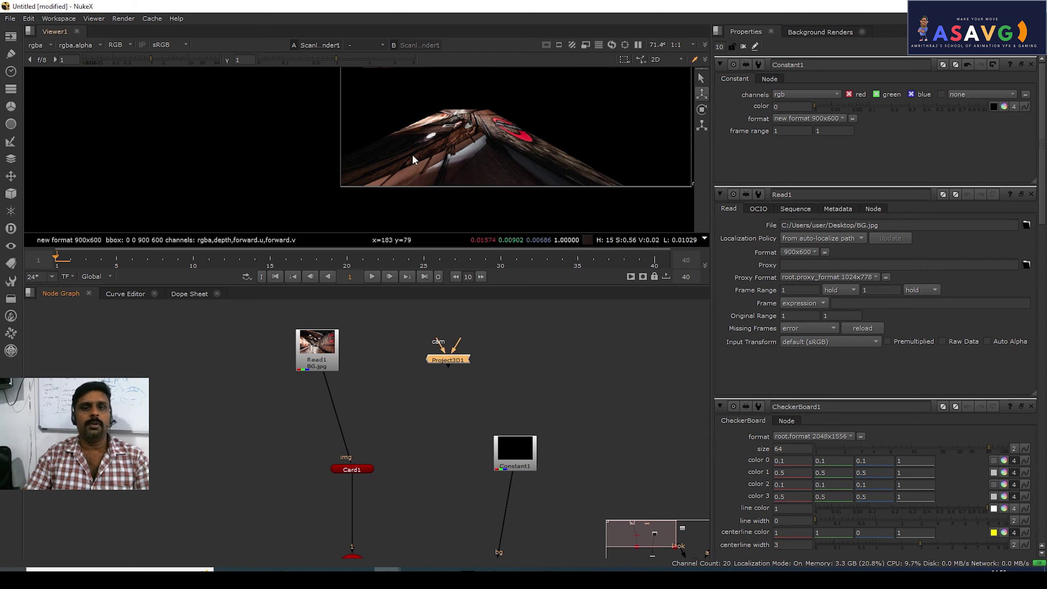
Disconnect Read1 from Card1 and connect it to the image input of Project3D1, placing both nodes level
left_click_drag(354, 458, 300, 357)
left_click_drag(444, 356, 429, 371)
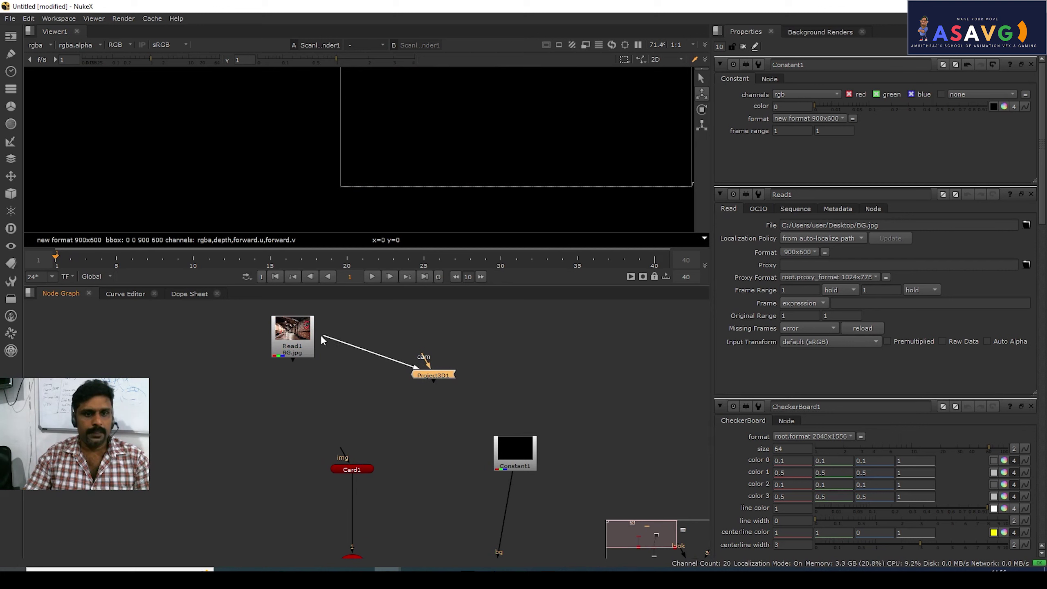
left_click_drag(299, 346, 299, 346)
left_click_drag(433, 375, 441, 345)
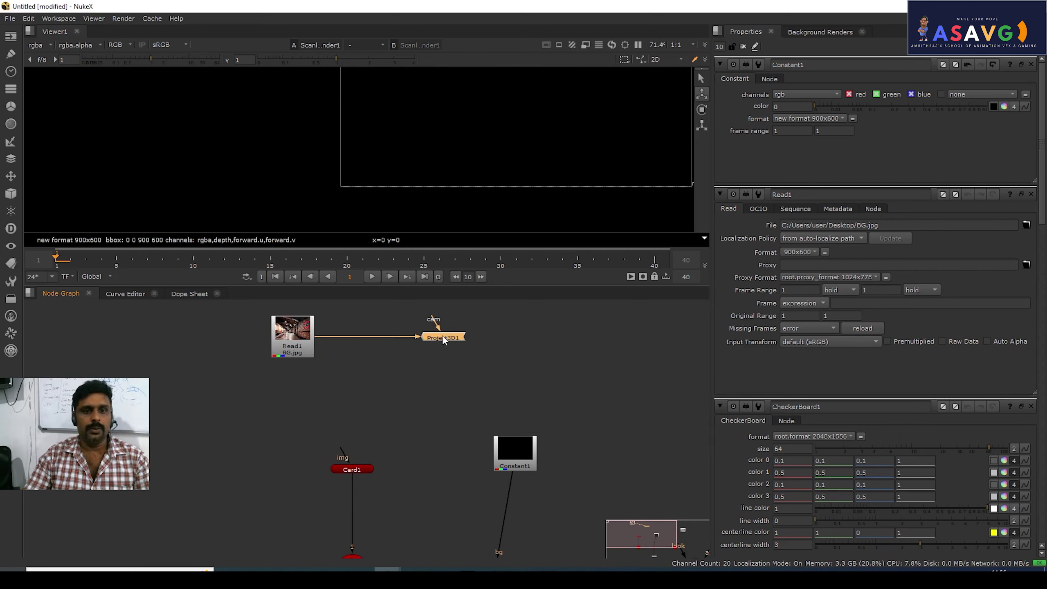
Connect the Project3D1 output to the img input of Card1 and check the render
middle_click_drag(349, 419, 375, 401)
middle_click_drag(413, 434, 419, 450)
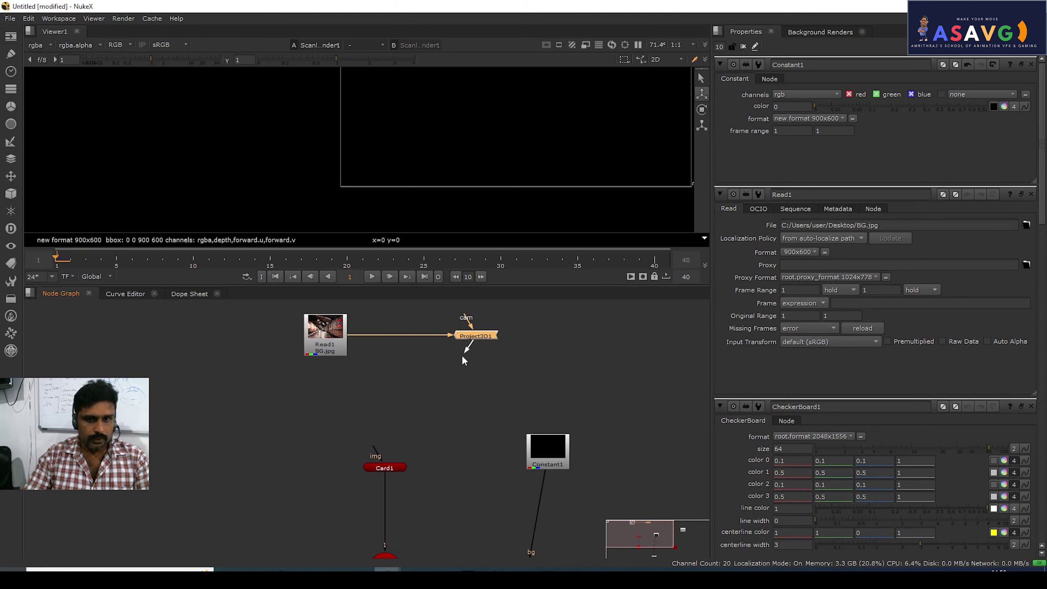
left_click_drag(404, 409, 383, 471)
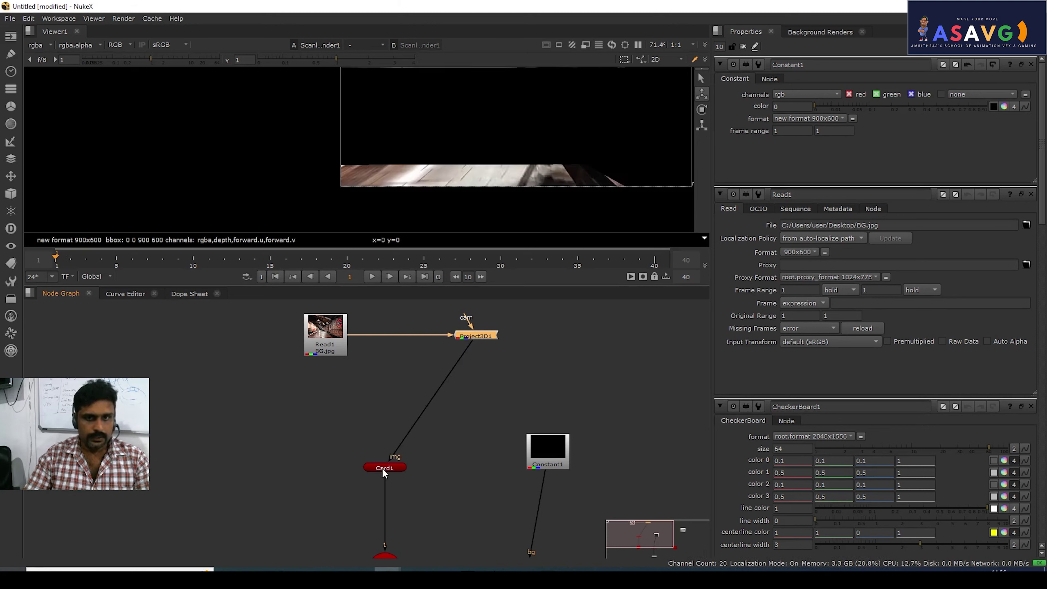
scroll(488, 185, "down", 1)
middle_click_drag(485, 202, 465, 233)
Place Project3D1 between Read1 and Card1 and connect its cam input to Camera1
middle_click_drag(438, 356, 401, 327)
scroll(387, 357, "down", 1)
scroll(387, 357, "down", 1)
left_click(581, 490)
left_click_drag(396, 324, 355, 360)
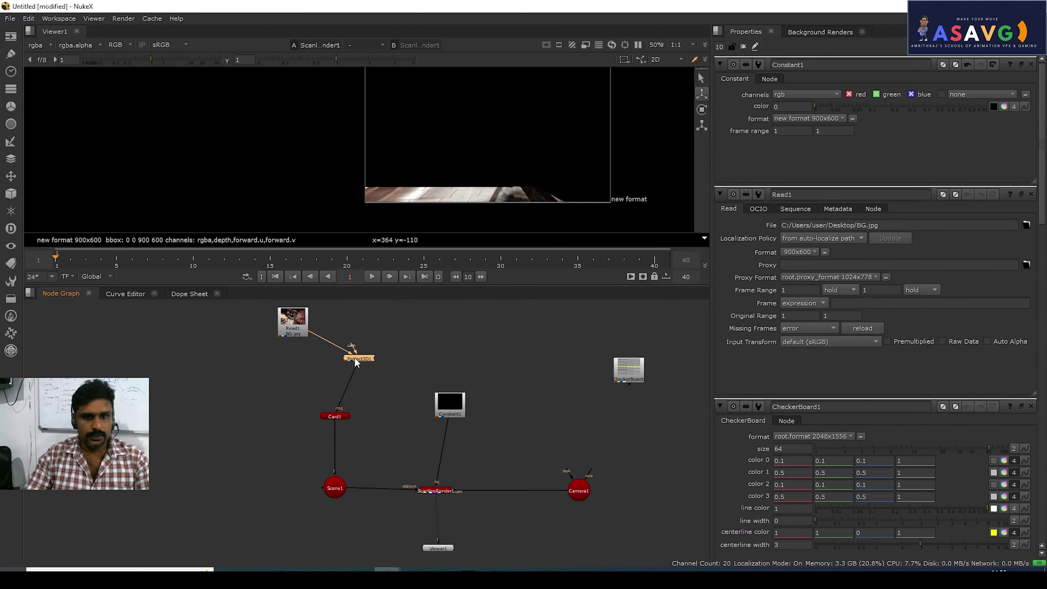
left_click_drag(579, 495, 584, 481)
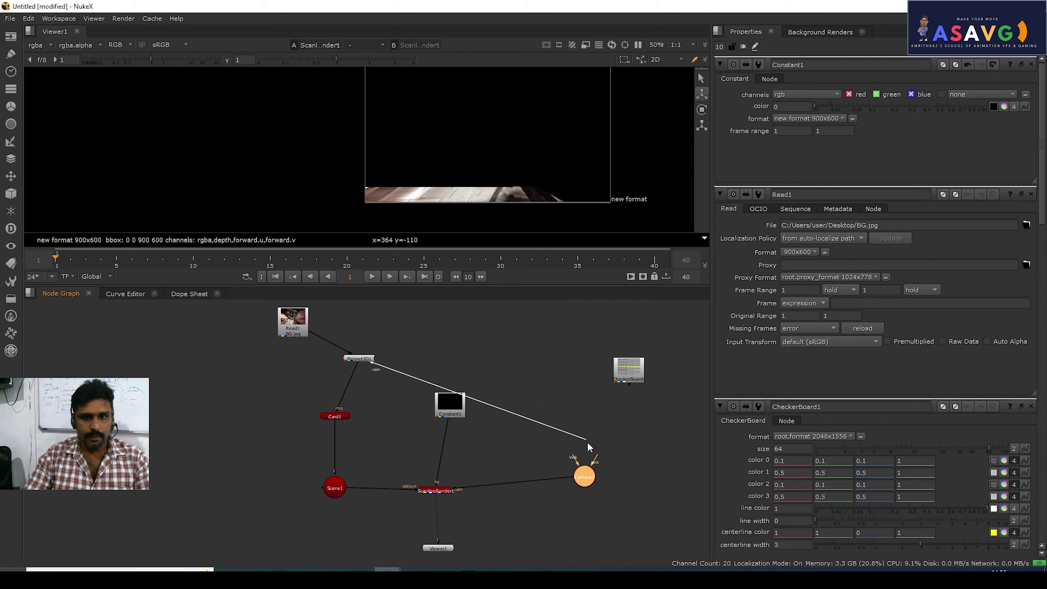
left_click_drag(586, 440, 584, 475)
Tidy the node tree by moving Constant1 and Viewer1 below ScanlineRender1 and aligning Read1 above Project3D1
left_click_drag(450, 406, 548, 540)
middle_click_drag(467, 545, 467, 495)
left_click_drag(443, 499, 414, 516)
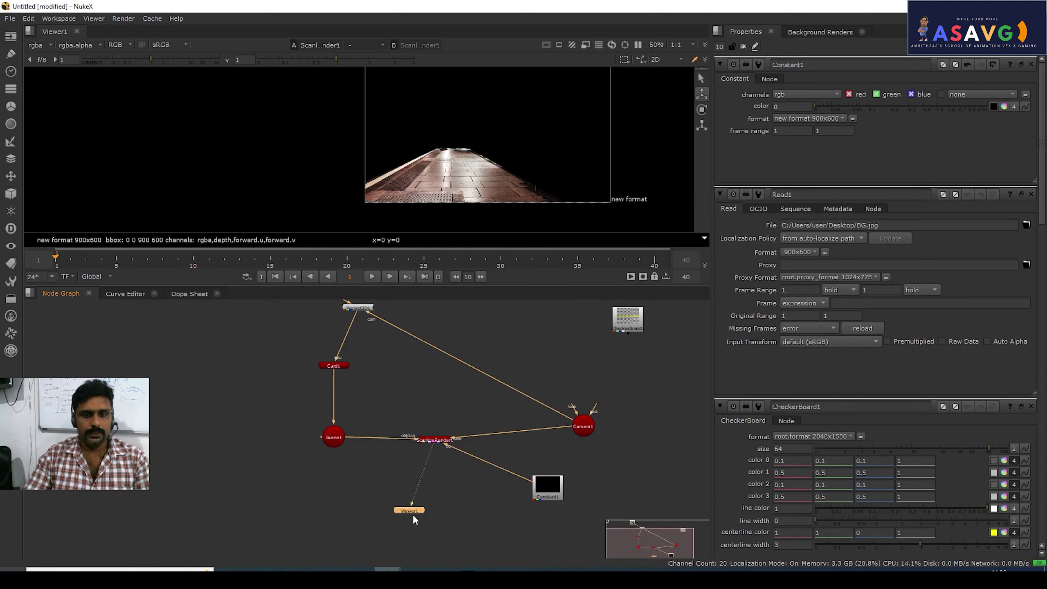
middle_click_drag(347, 326, 384, 369)
left_click_drag(334, 323, 399, 313)
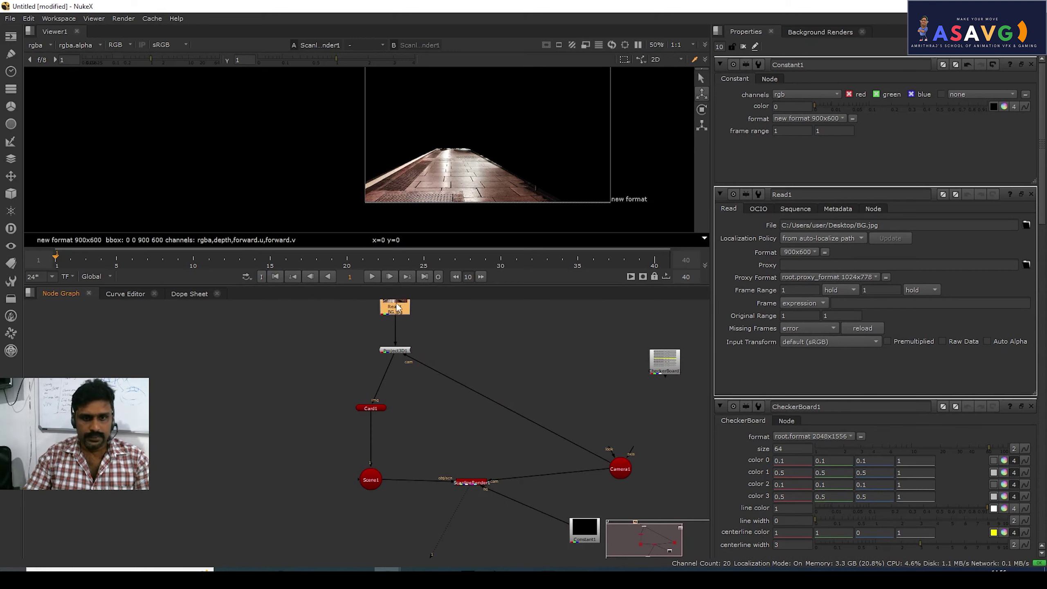
scroll(416, 390, "up", 2)
left_click_drag(366, 415, 377, 413)
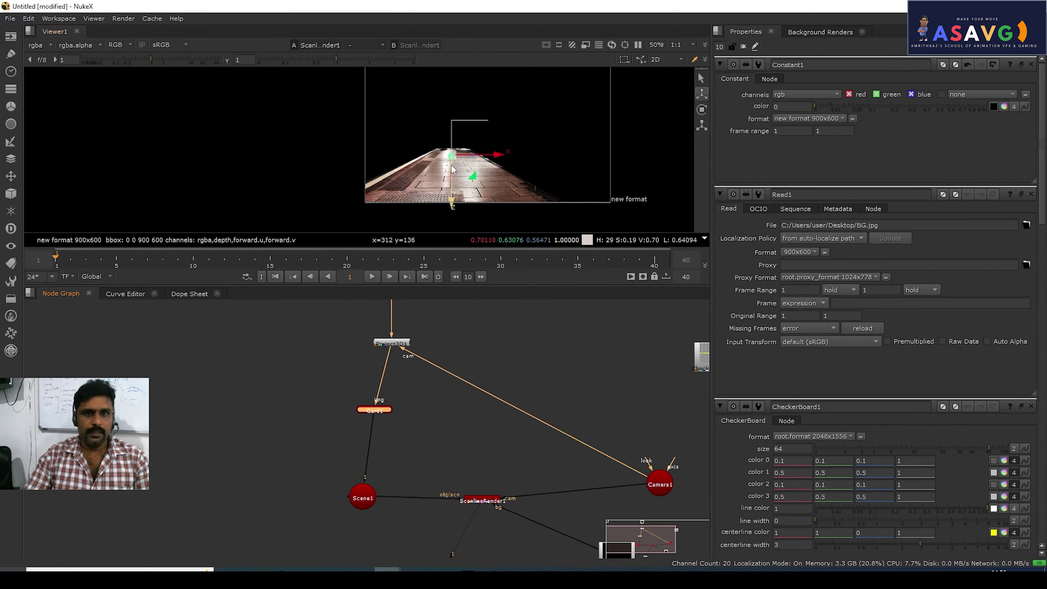
Examine the projected station floor on the card in both the 3D view and the 2D render
key("Tab")
left_click_drag(429, 213, 497, 163, "ctrl")
left_click(544, 155)
scroll(519, 168, "up", 3)
key("Tab")
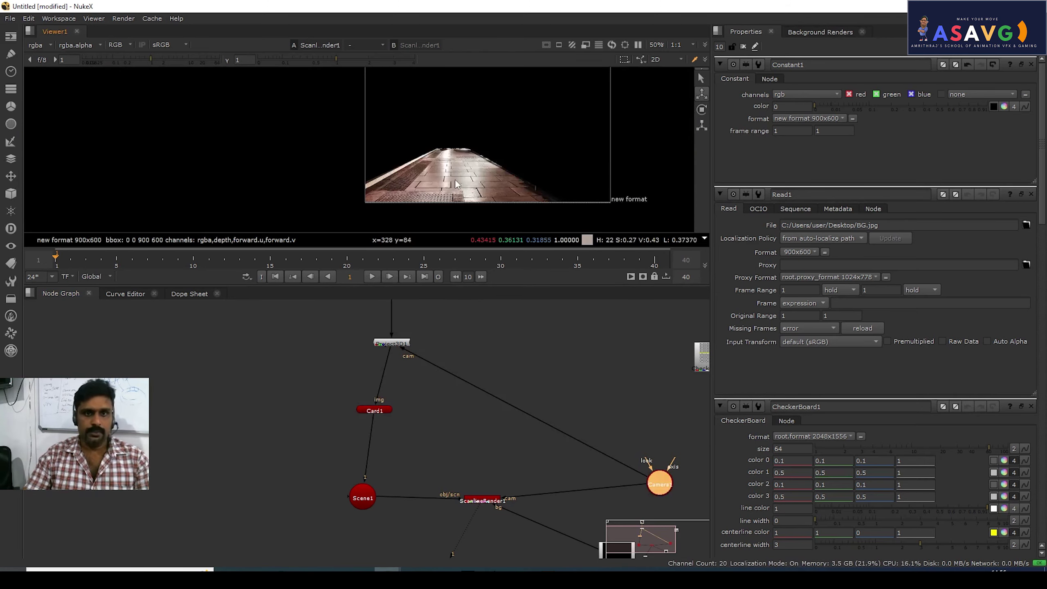
middle_click_drag(484, 180, 459, 222)
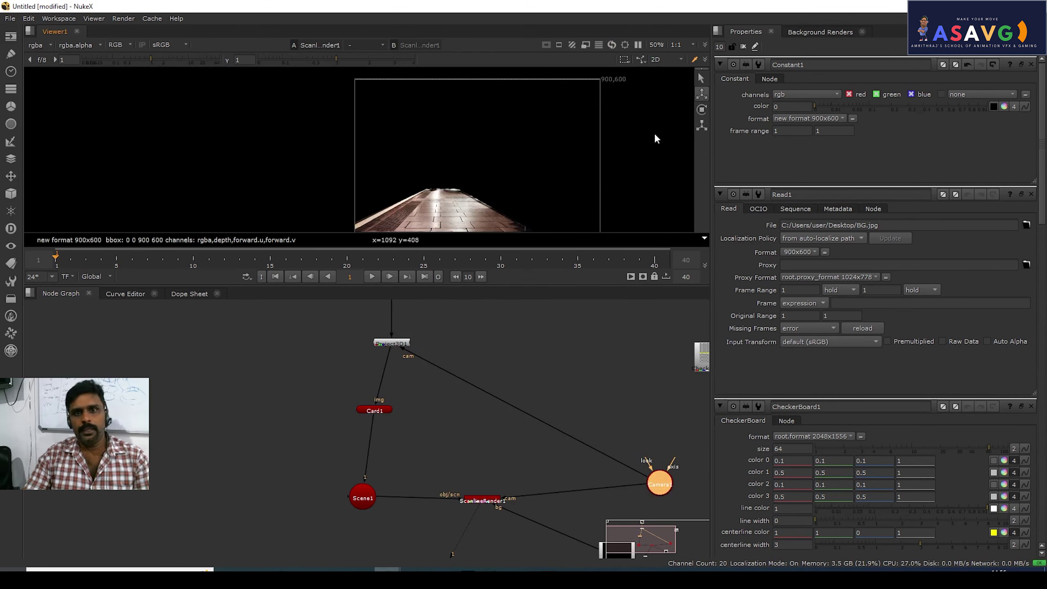
middle_click_drag(502, 194, 505, 152)
key("Tab")
mouse_move(458, 363)
middle_mouse_down()
mouse_move(461, 390)
mouse_move(465, 359)
middle_mouse_up()
Align Scene1 and Card1 in a vertical column beneath Project3D1
left_click_drag(367, 493, 399, 491)
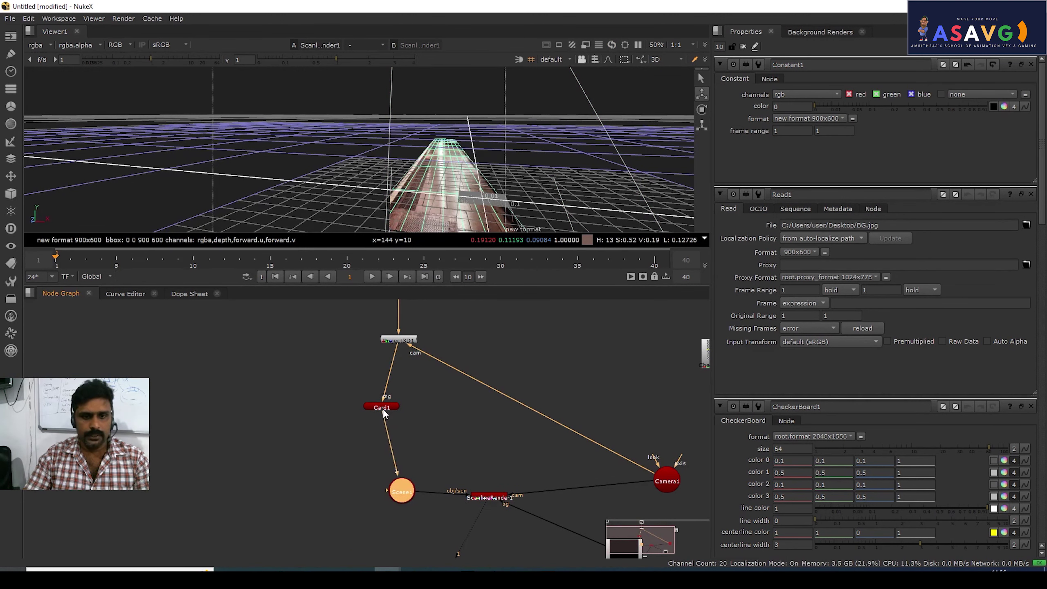
left_click_drag(383, 409, 398, 406)
middle_click_drag(398, 406, 422, 423)
Maximize the node graph, try to adjust the connection from Camera1 to Project3D1, and undo that attempt
key("space")
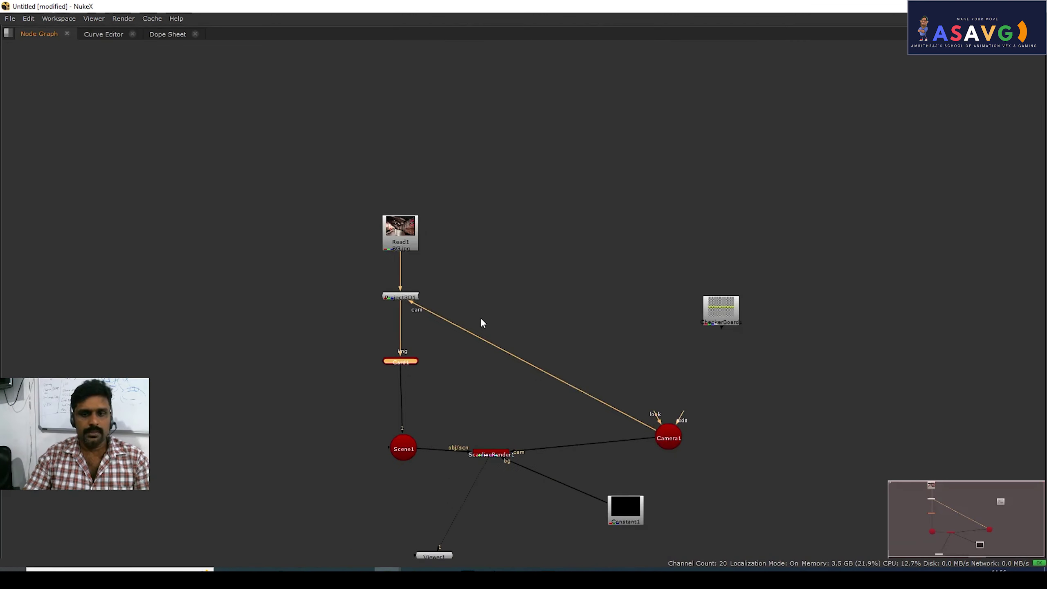
left_click_drag(651, 429, 595, 388)
key("ctrl+z")
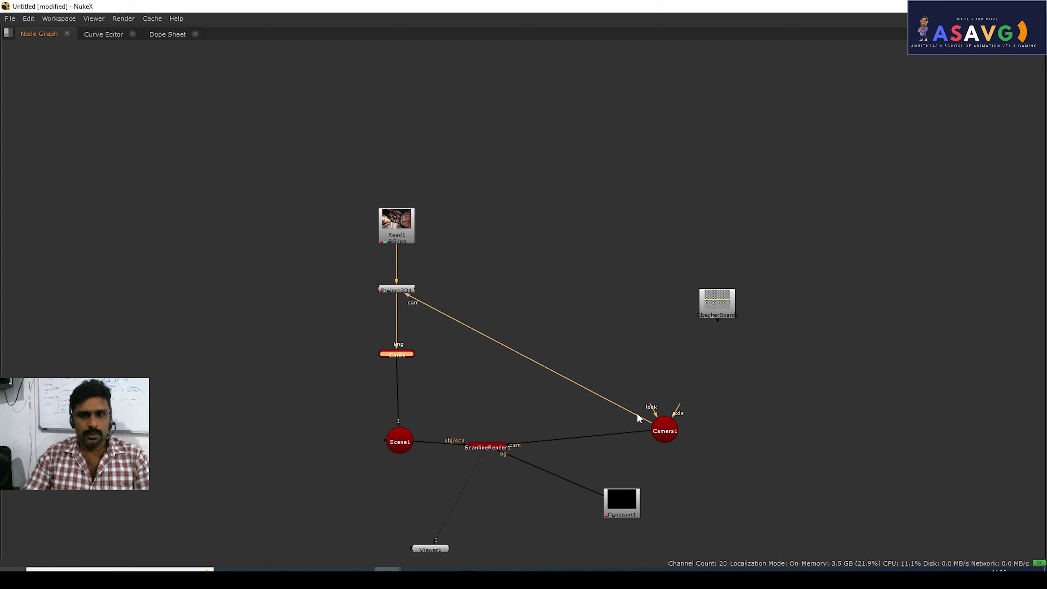
Insert a Dot in the Camera1–Project3D1 connection, squared up above Camera1 and level with Project3D1, and move Constant1 to the far side of Camera1
left_click_drag(527, 359, 658, 310, "ctrl")
left_click_drag(664, 432, 657, 454)
left_click_drag(610, 511, 499, 536)
middle_click_drag(499, 537, 540, 493)
left_click_drag(479, 507, 523, 521)
left_click_drag(566, 492, 843, 415)
middle_click_drag(681, 393, 691, 426)
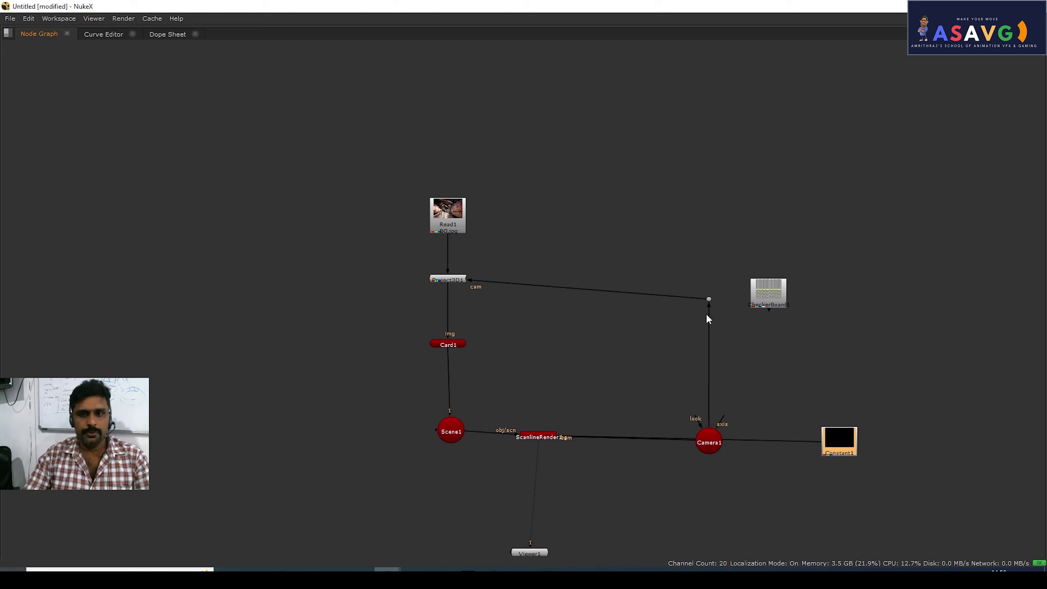
left_click_drag(710, 298, 709, 279)
middle_click_drag(542, 321, 543, 301)
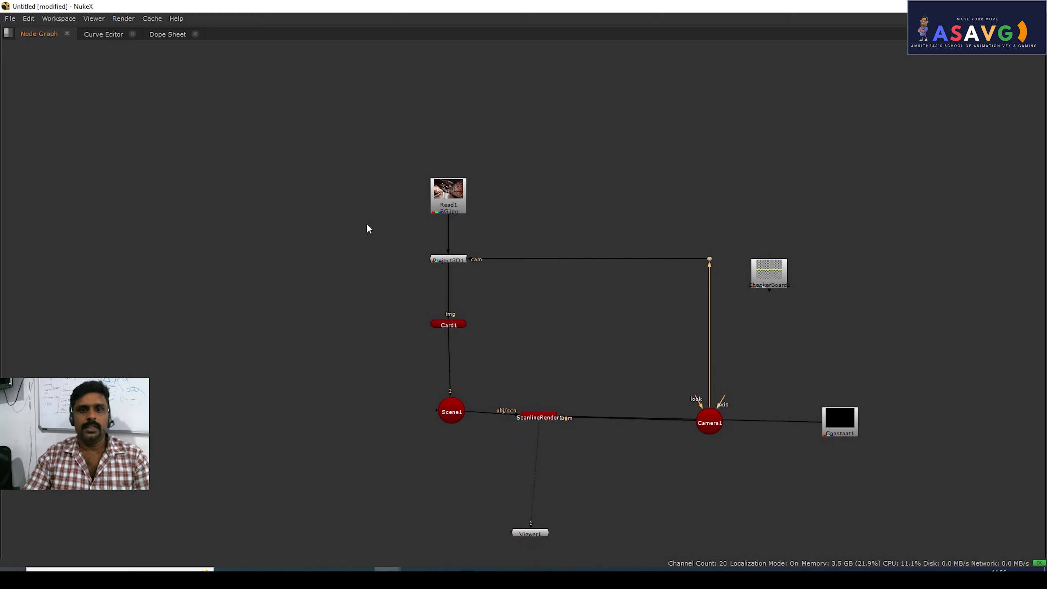
Copy Card1 and paste an unconnected duplicate into an empty area of the node graph
left_click(450, 326)
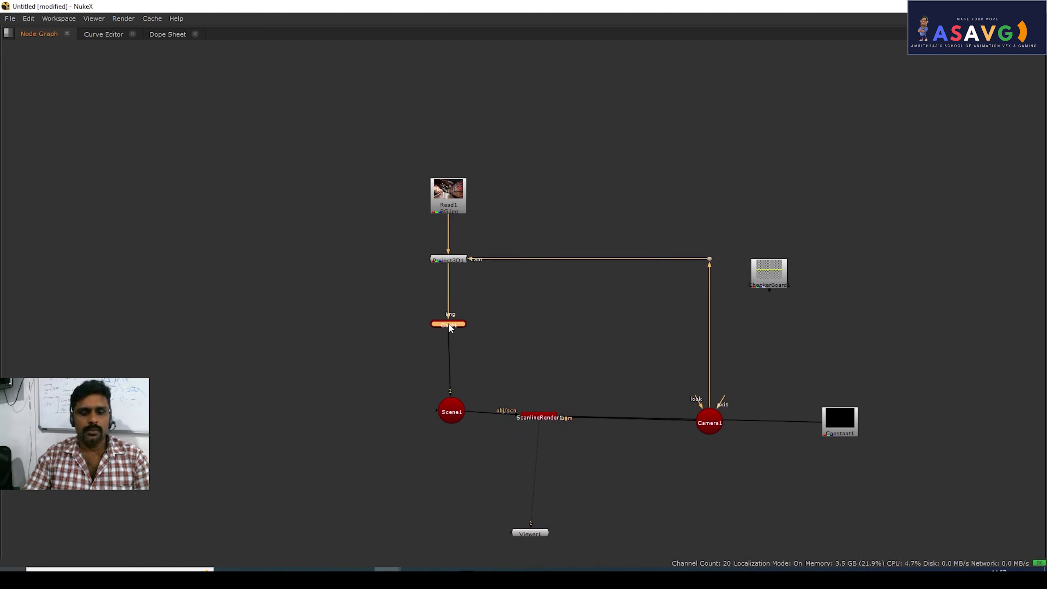
key("space")
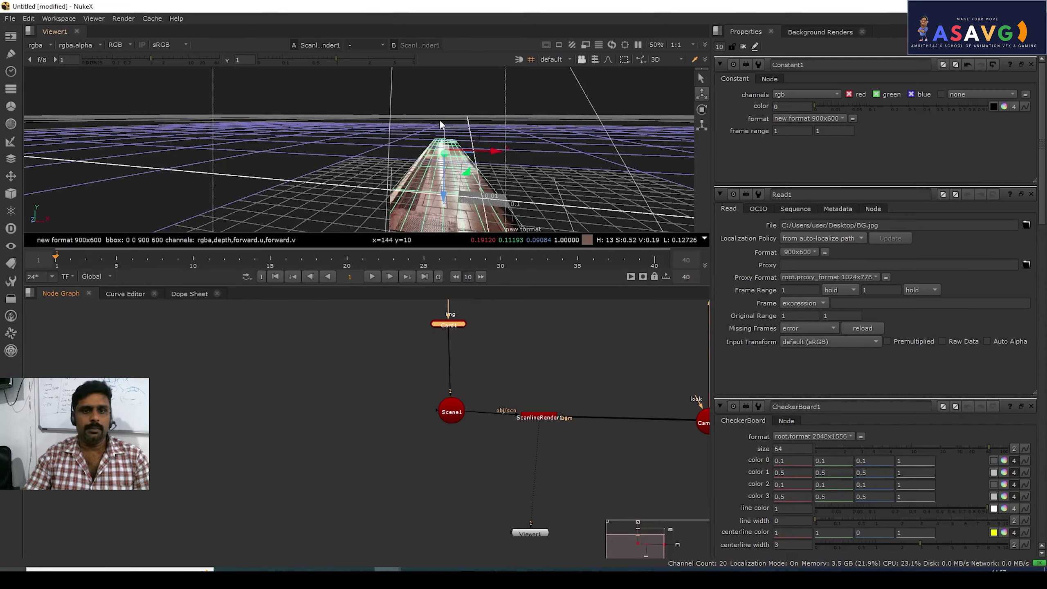
key("space")
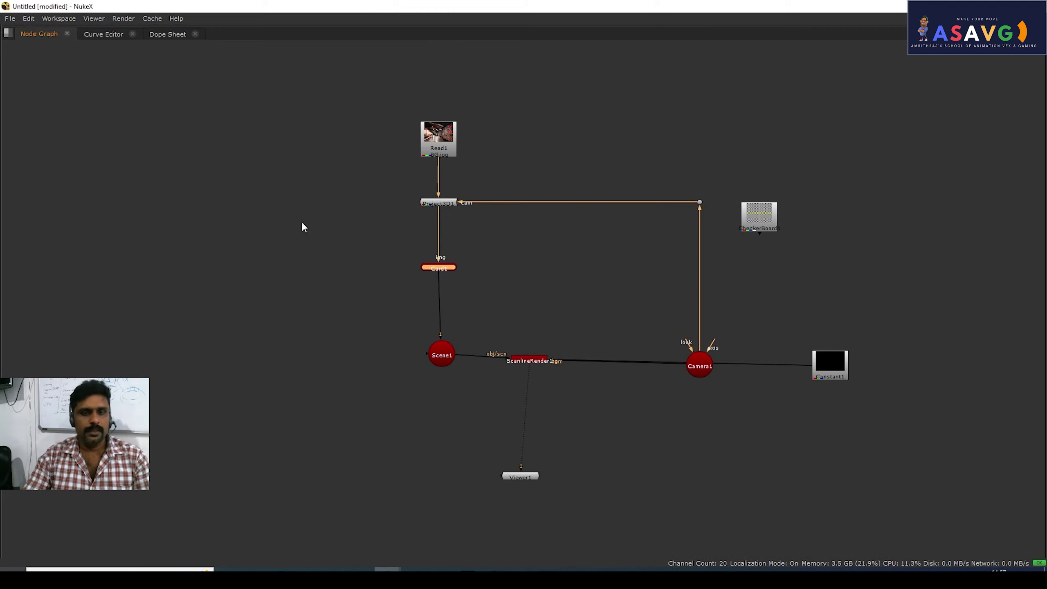
left_click(569, 145)
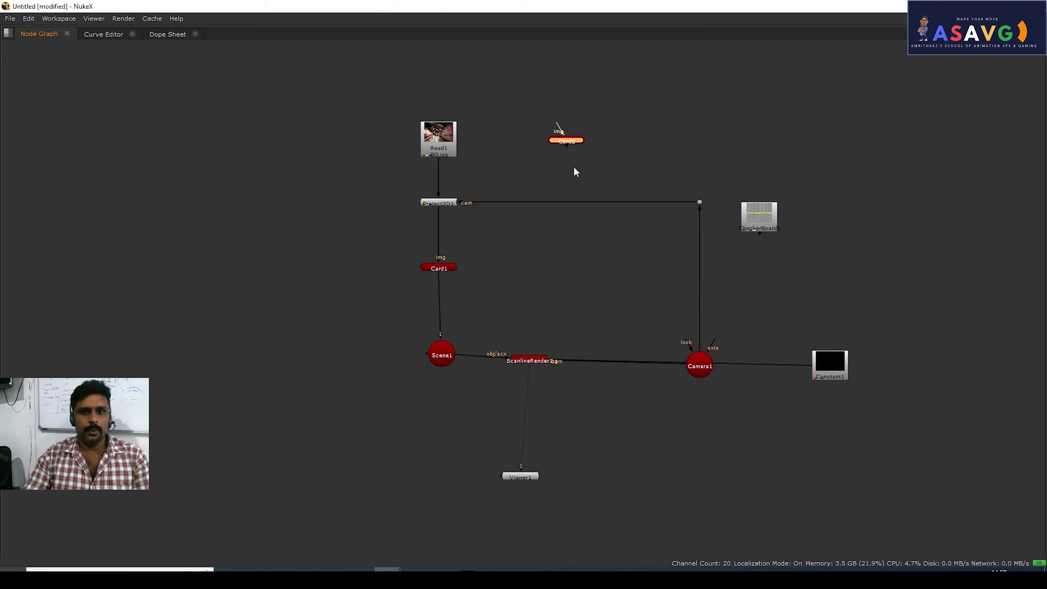
scroll(574, 166, "up", 2)
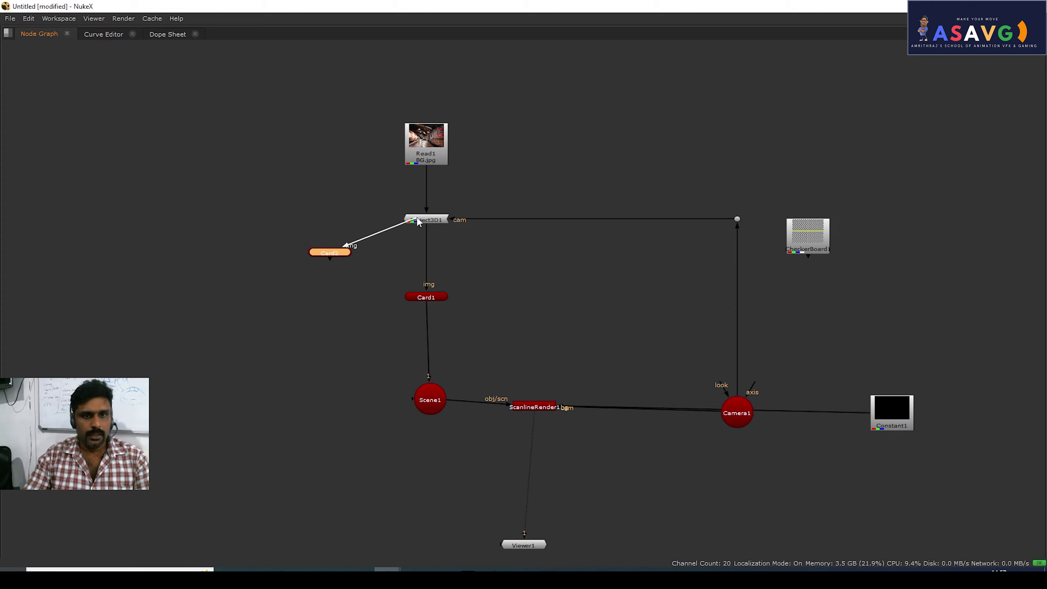
left_click_drag(425, 219, 425, 221)
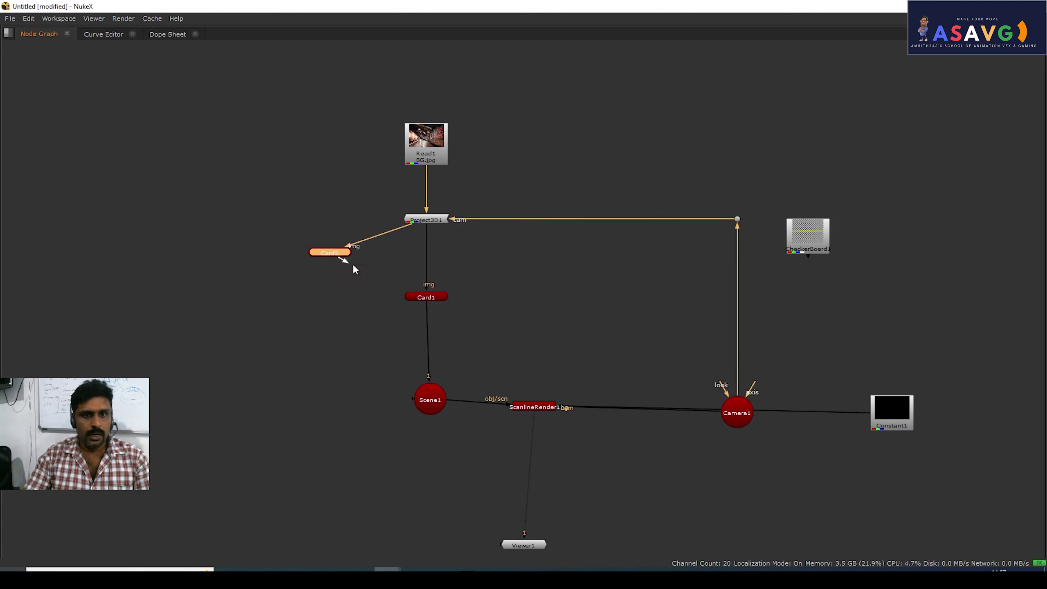
left_click_drag(414, 299, 430, 304)
left_click_drag(338, 253, 430, 235)
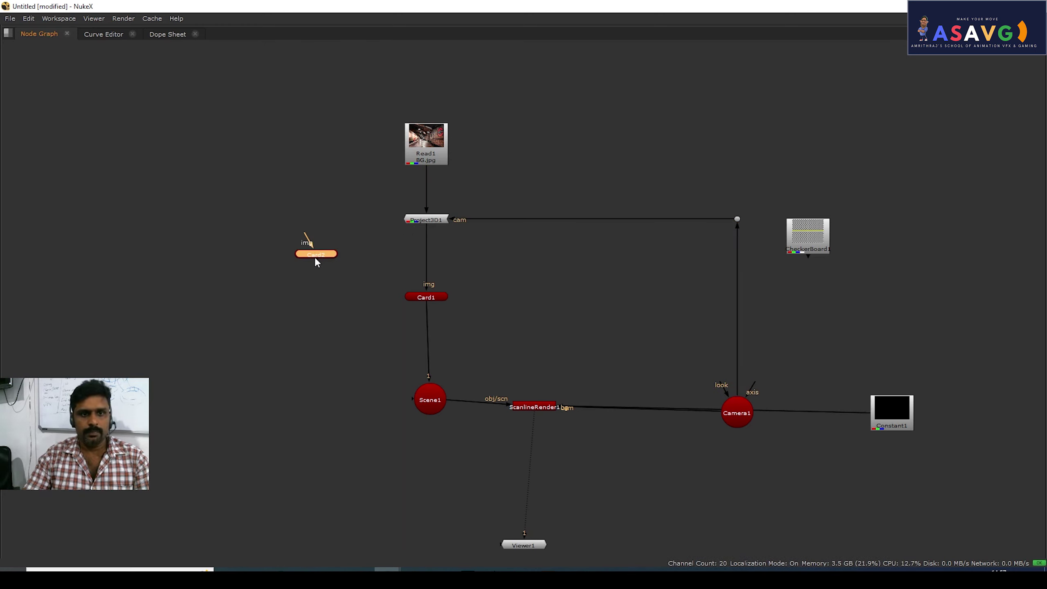
left_click_drag(318, 259, 585, 191)
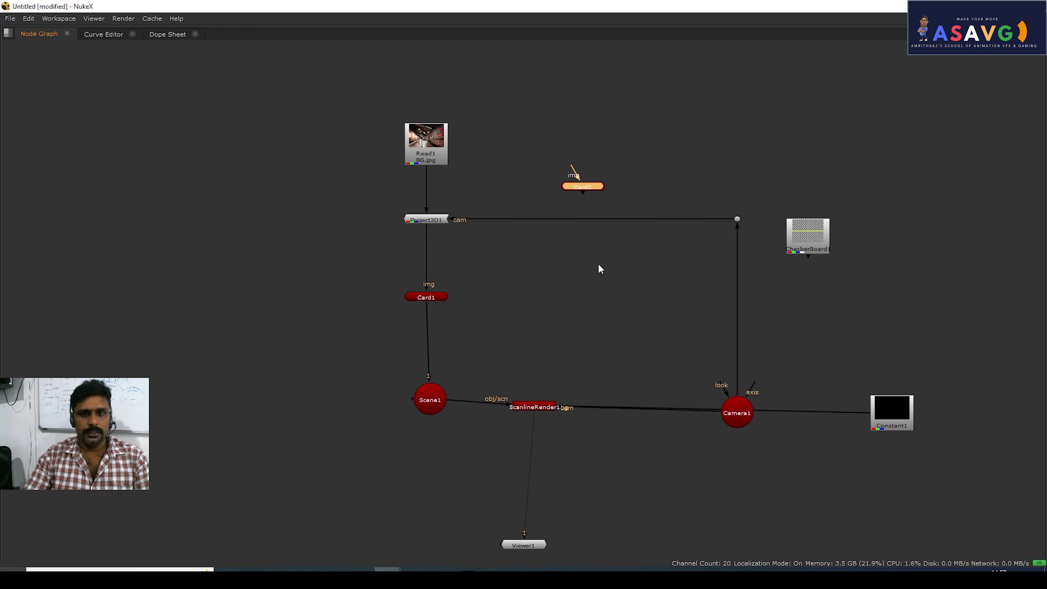
left_click_drag(427, 288, 462, 337)
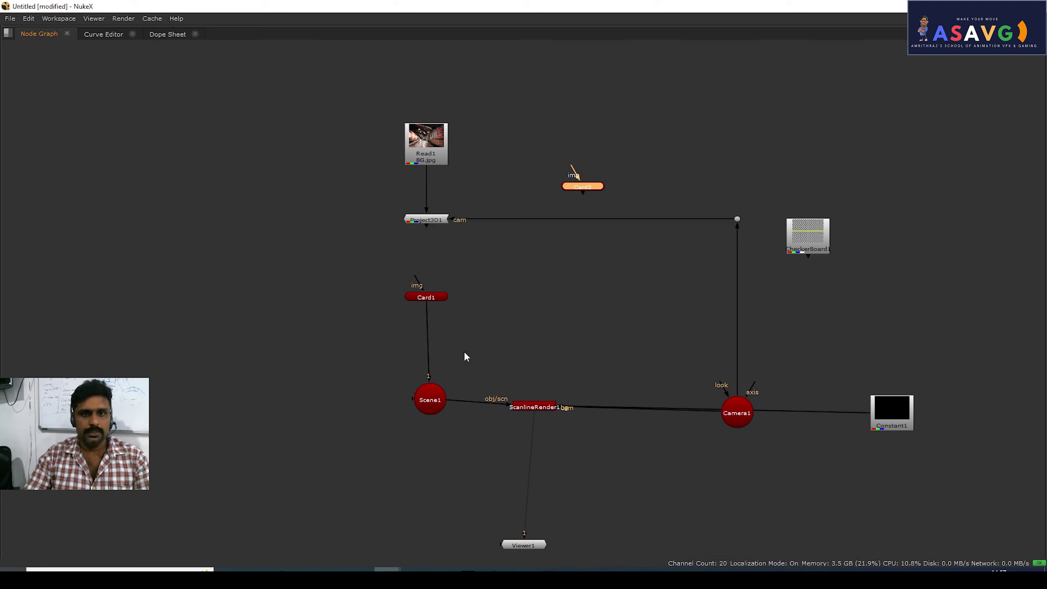
key("ctrl+z")
Connect the duplicate card between Project3D1 and Scene1, and arrange both cards side by side above the scene node
left_click_drag(582, 191, 368, 274)
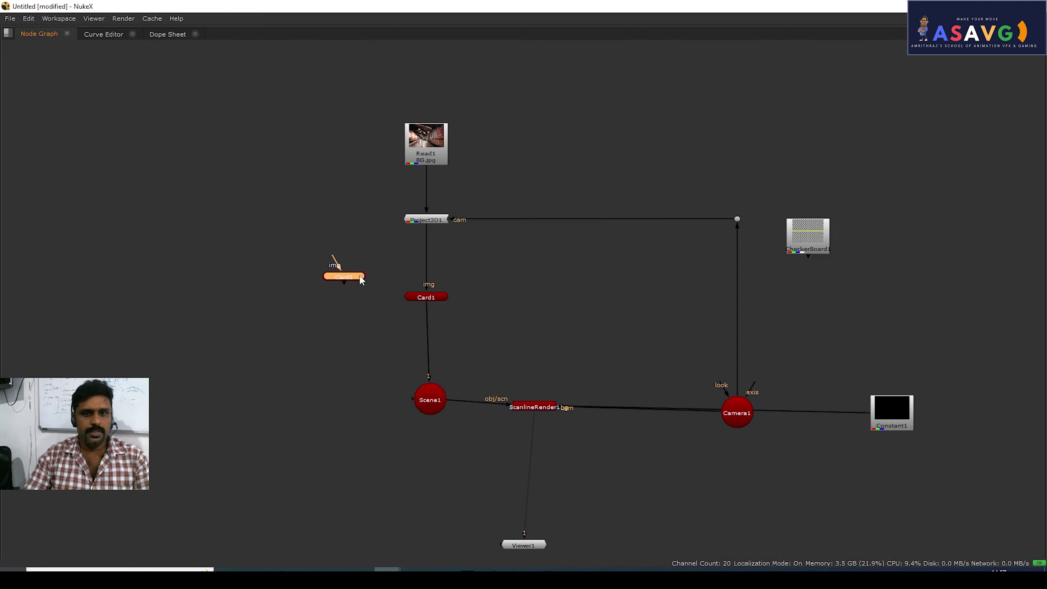
left_click_drag(413, 225, 429, 221)
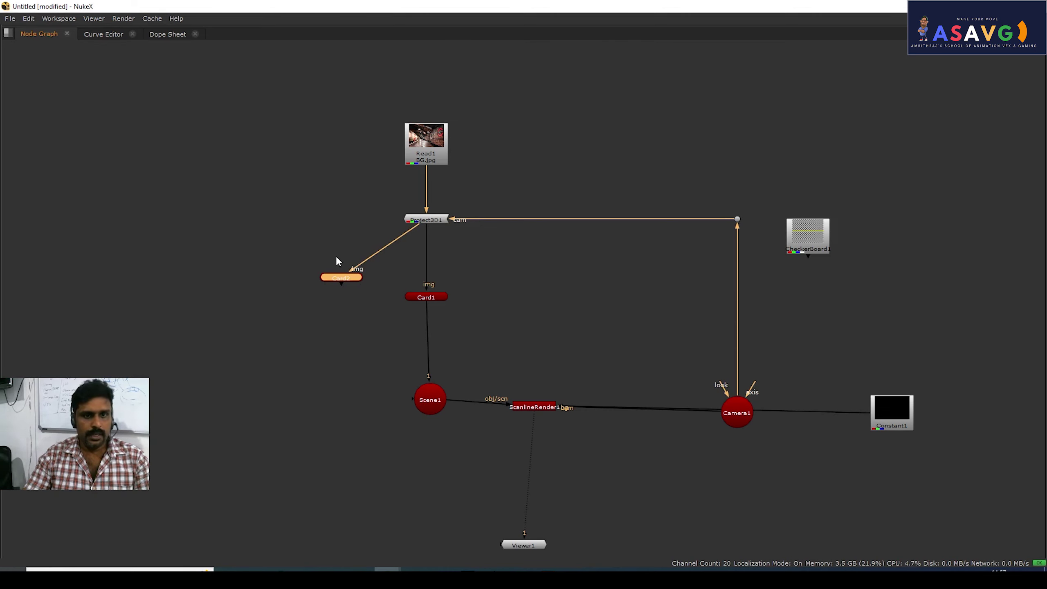
left_click_drag(410, 386, 426, 405)
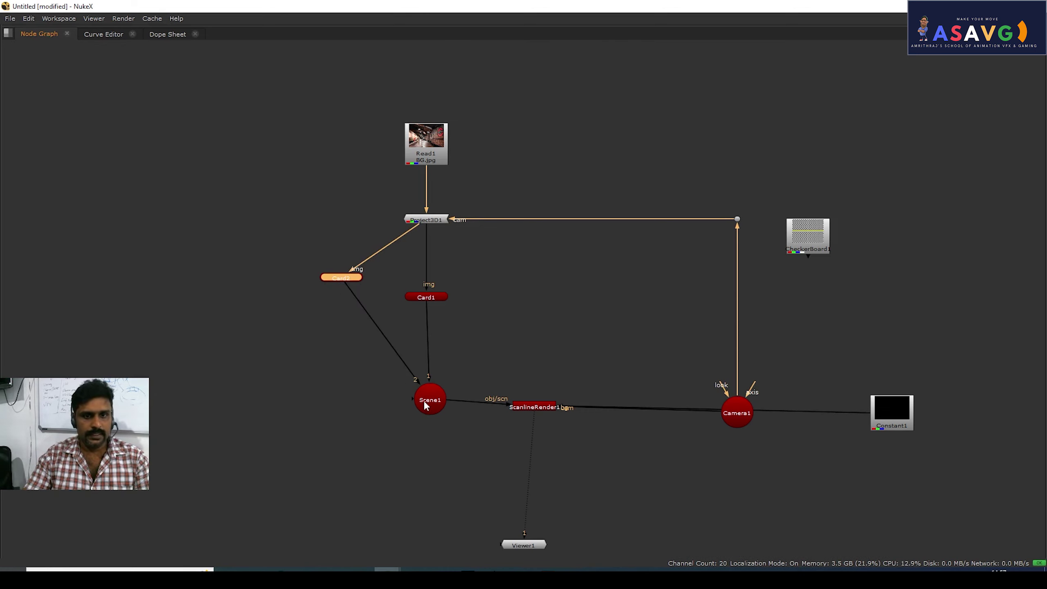
left_click_drag(351, 285, 304, 307)
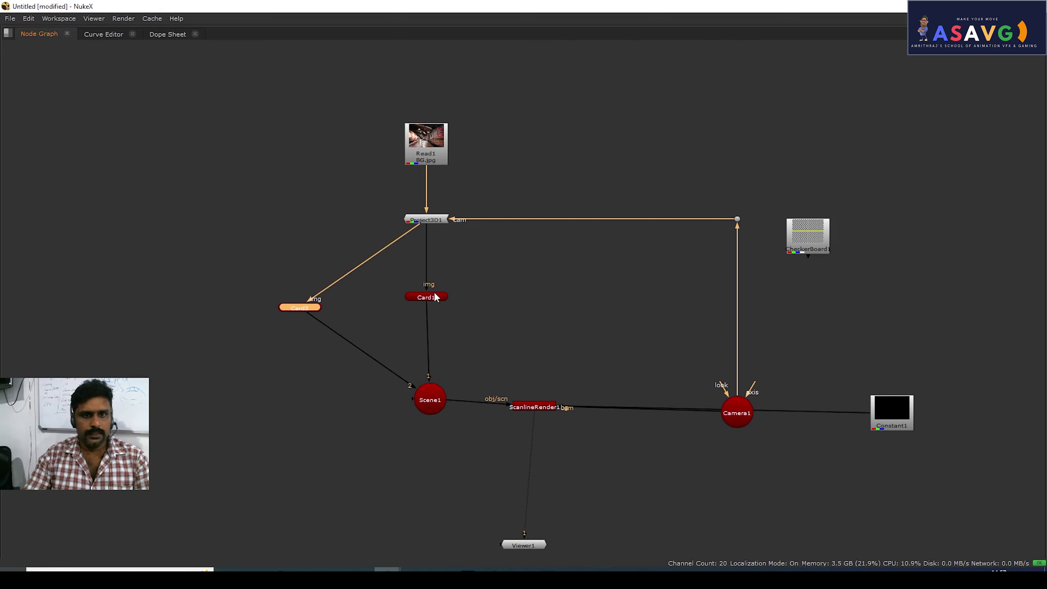
left_click_drag(436, 297, 436, 311)
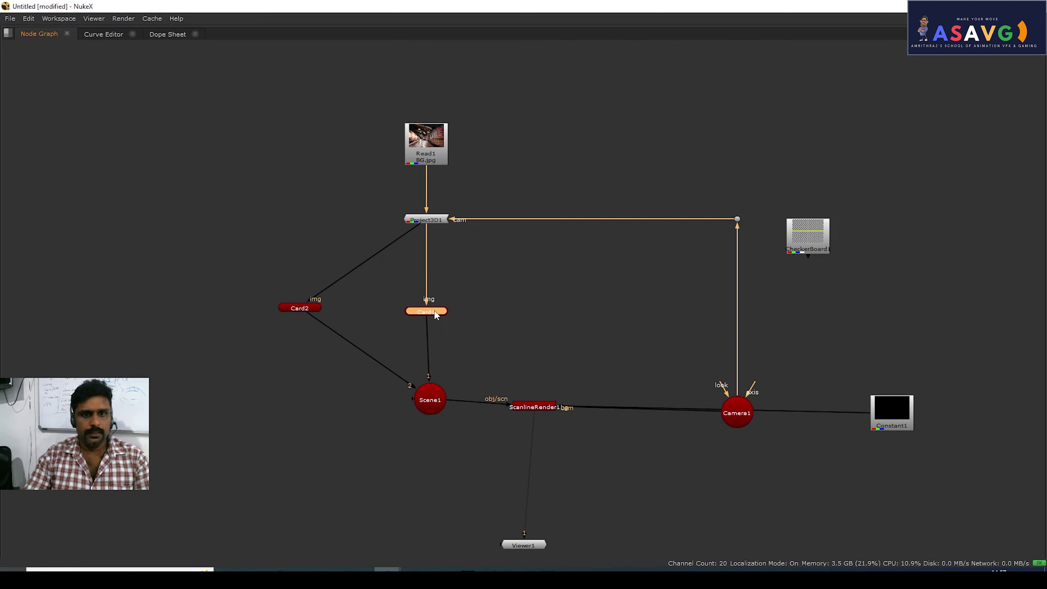
Open Card2's properties and move it sideways in the 3D view to about X -1.59, beside the floor card
double_click(298, 306)
key("space")
left_click_drag(485, 158, 664, 201)
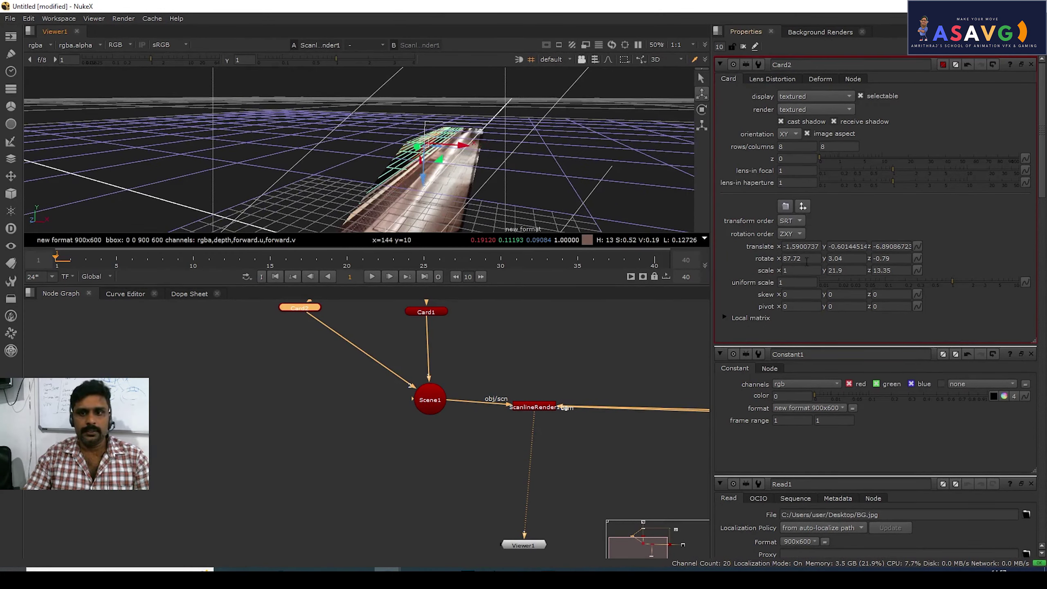
Try rotating Card2 in X and Y, undo those changes, and set its Z rotation to 0.2
left_click_drag(802, 259, 814, 264)
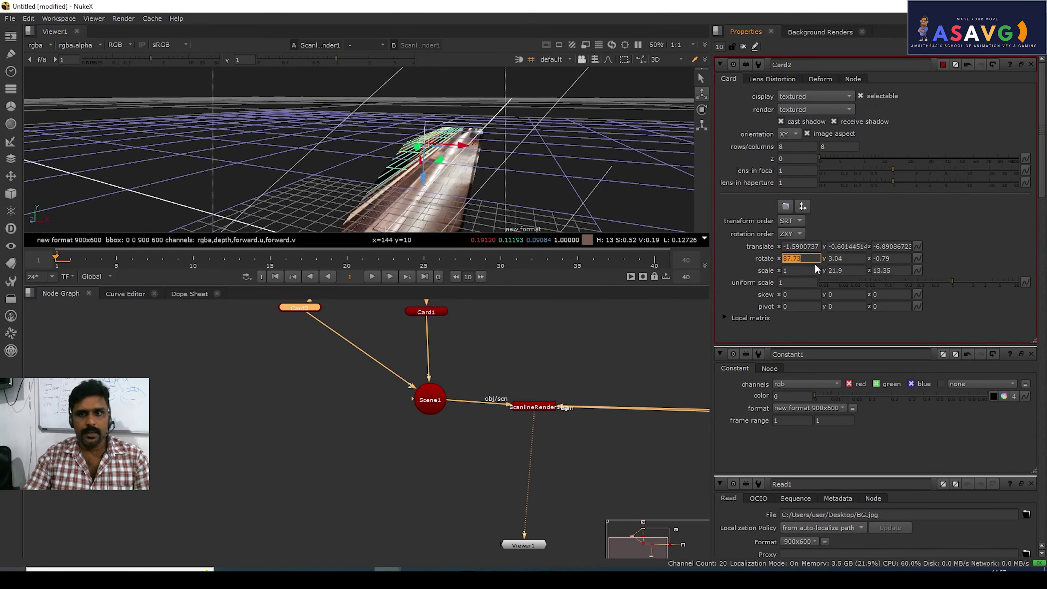
middle_click_drag(852, 260, 1044, 268)
key("ctrl+z")
left_click_drag(1043, 269, 726, 266)
key("ctrl+z")
middle_click_drag(803, 260, 152, 238)
key("ctrl+z")
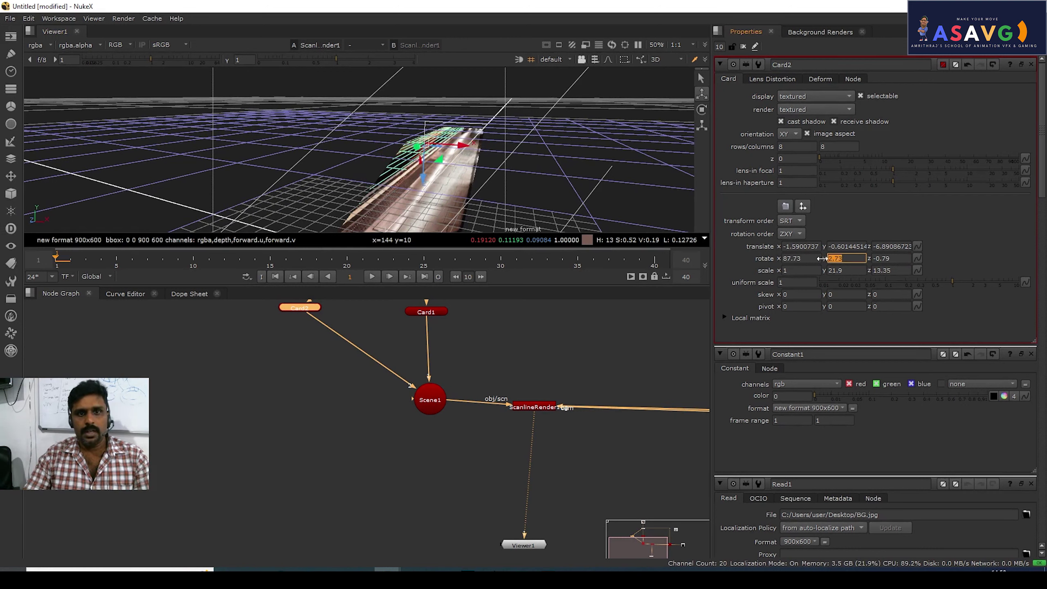
left_click_drag(895, 259, 656, 241)
middle_click_drag(656, 241, 1023, 248)
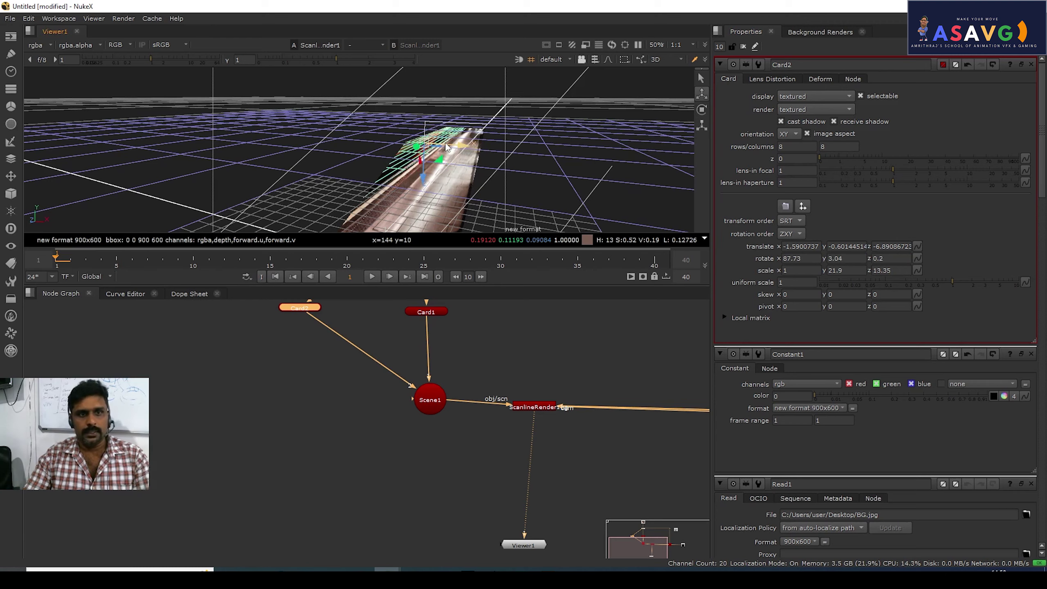
Add a TransformGeo node between Card2 and Scene1, placed just below Card2
left_click_drag(464, 155, 413, 178, "ctrl")
scroll(379, 350, "down", 2)
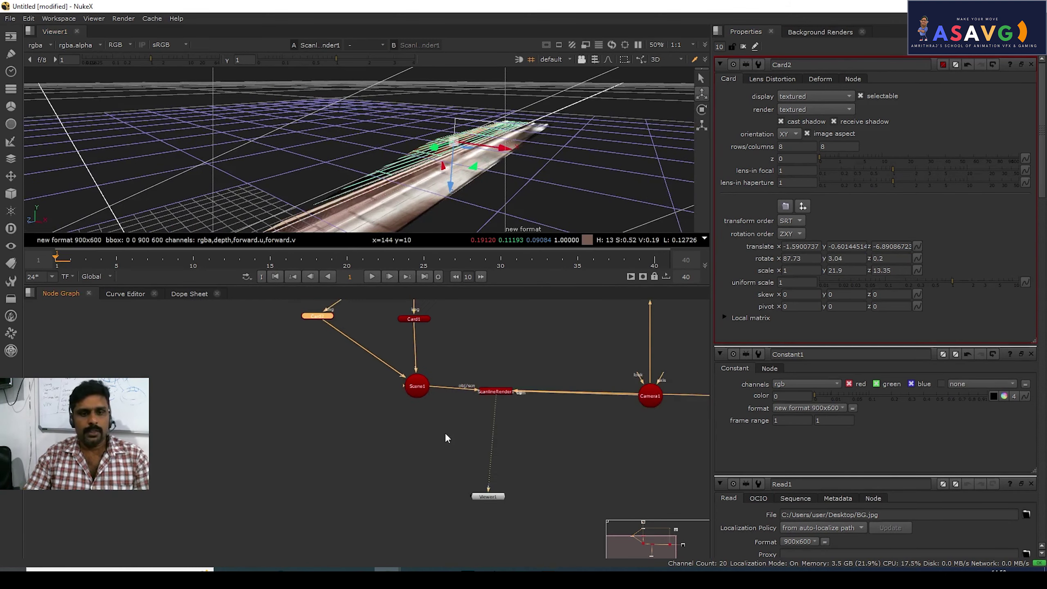
scroll(367, 352, "up", 3)
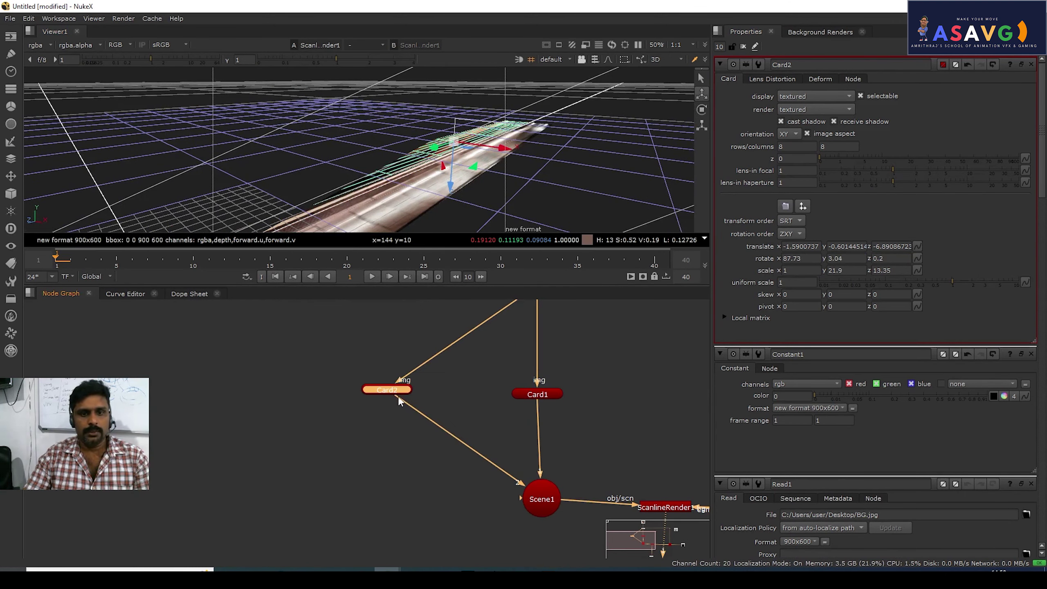
key("Tab")
type("tran")
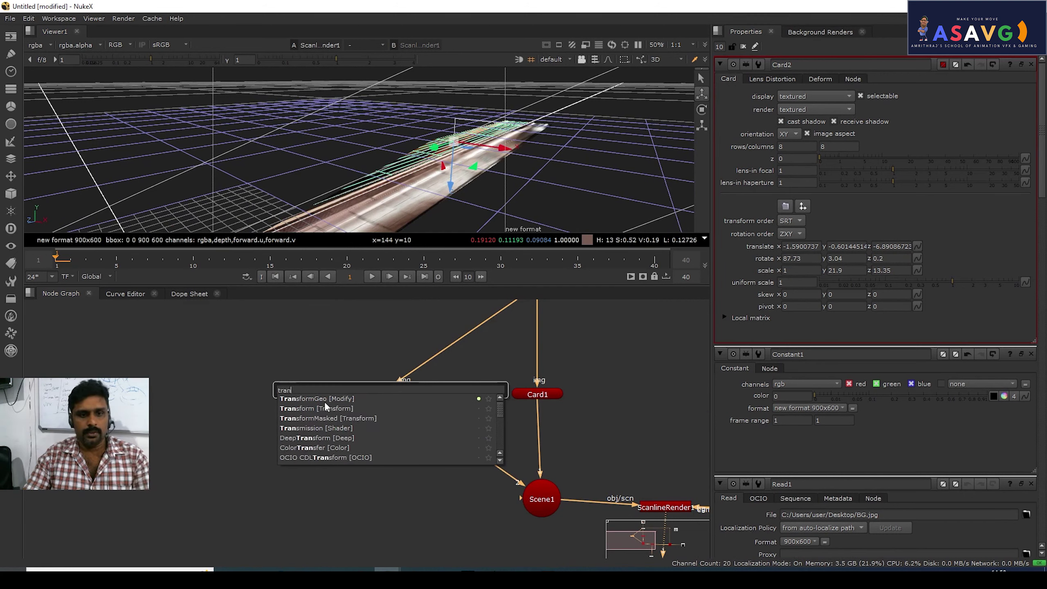
left_click(326, 399)
left_click_drag(369, 405, 397, 423)
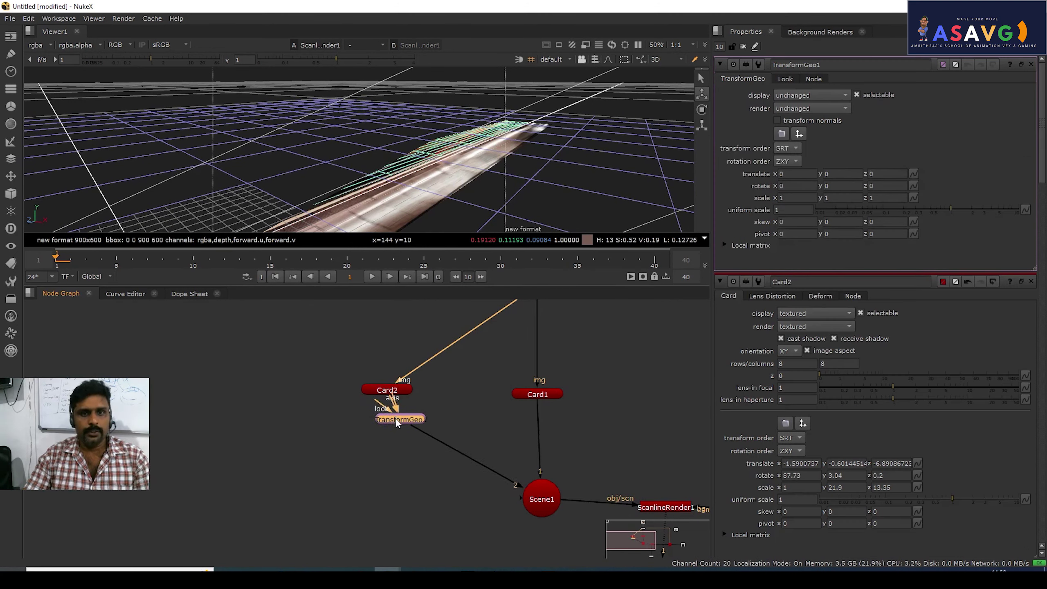
scroll(413, 194, "down", 3)
left_click_drag(289, 176, 438, 125)
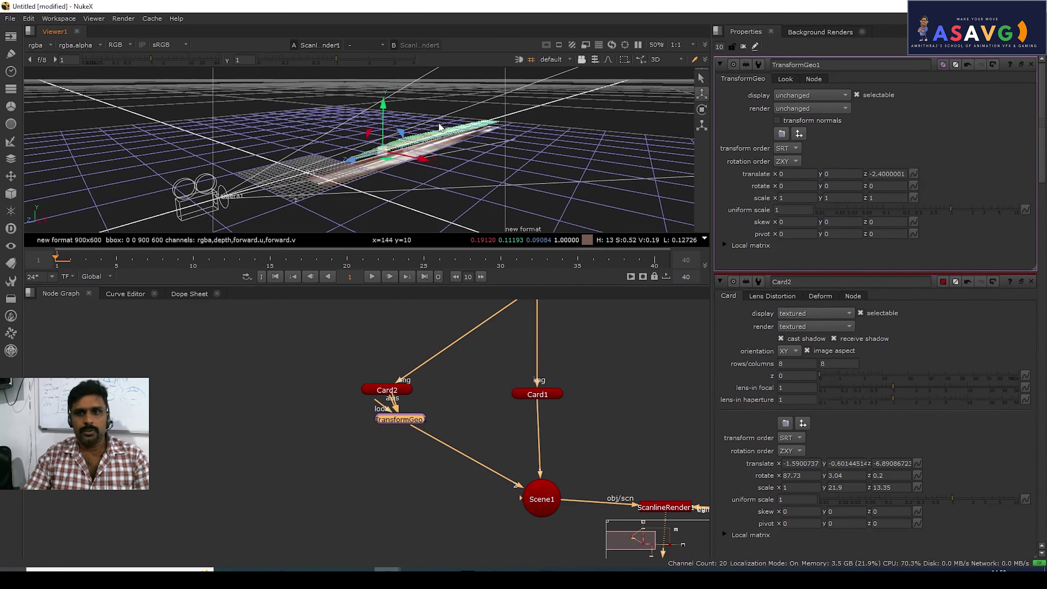
key("ctrl+z")
middle_click_drag(800, 186, 909, 179)
key("ctrl+z")
key("ctrl+z")
middle_click_drag(833, 185, 996, 191)
key("ctrl+z")
Set the Z rotation of TransformGeo1 to -90 so Card2 stands upright as a side wall
middle_click_drag(883, 185, 467, 186)
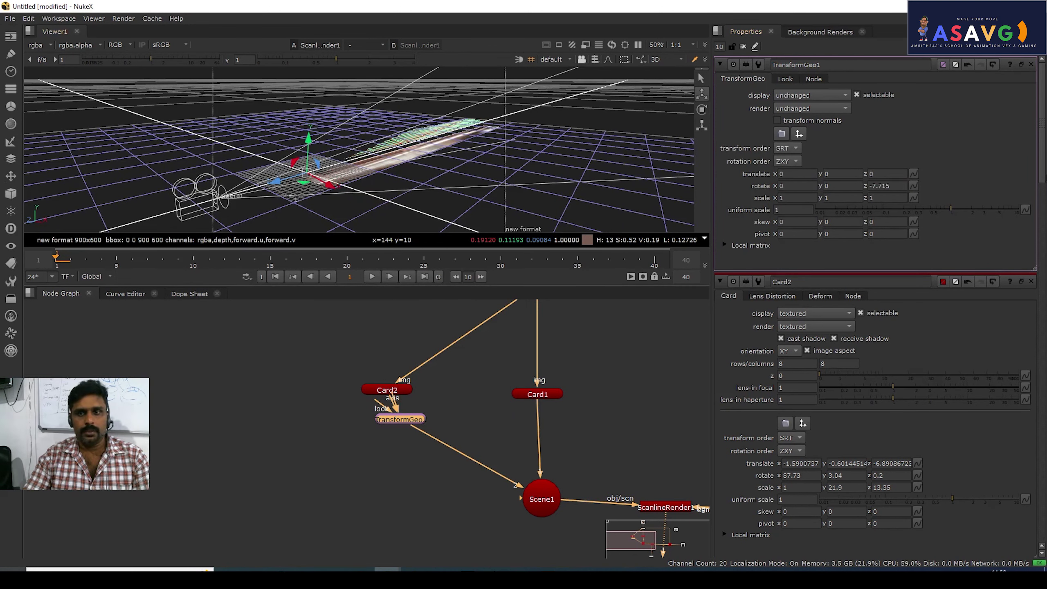
left_click_drag(900, 187, 3, 194)
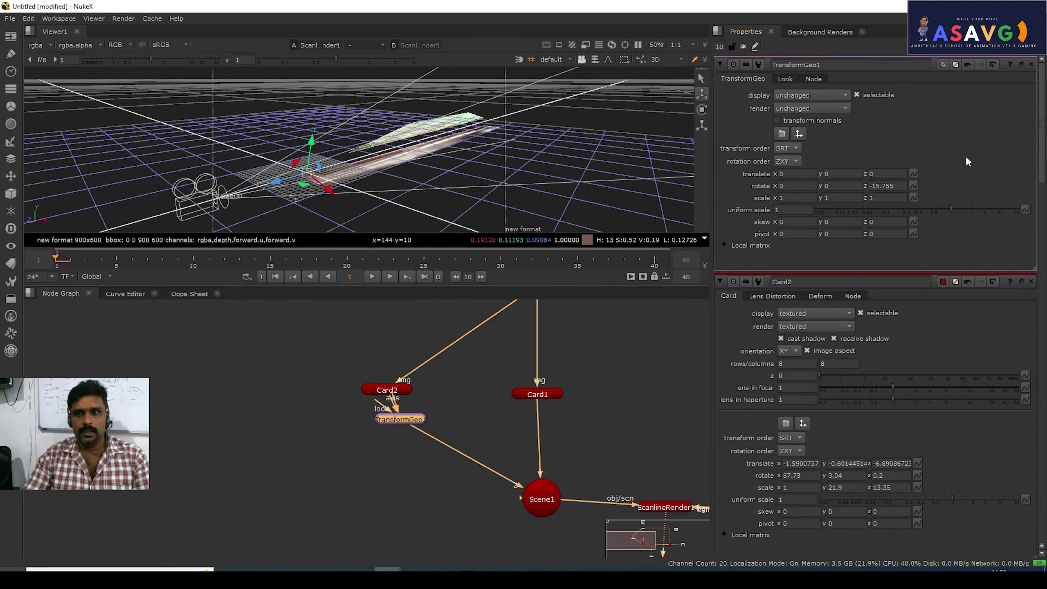
left_click_drag(894, 188, 828, 186, "ctrl")
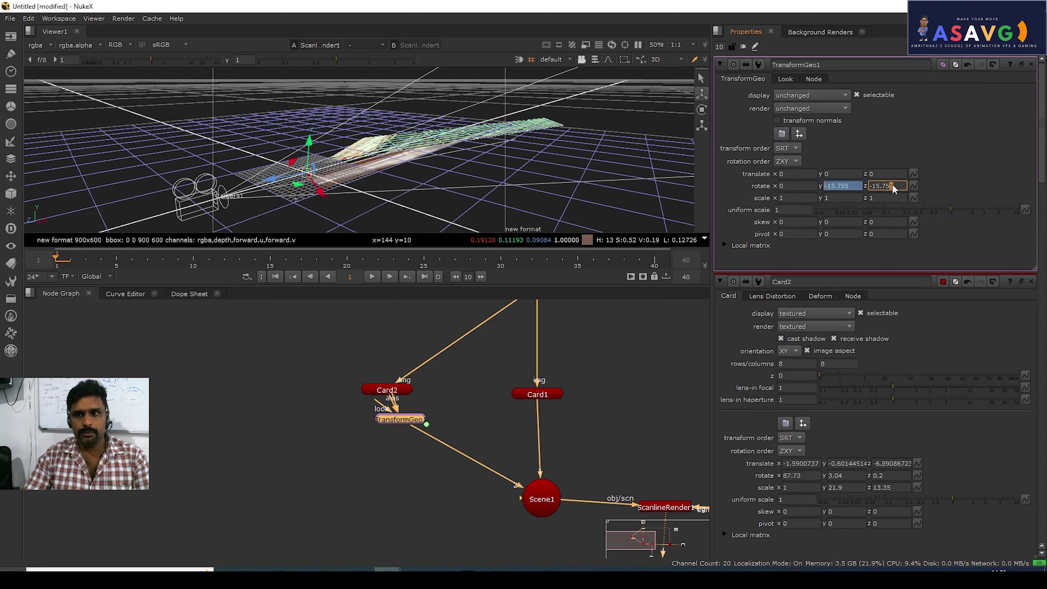
key("ctrl+z")
type("-90")
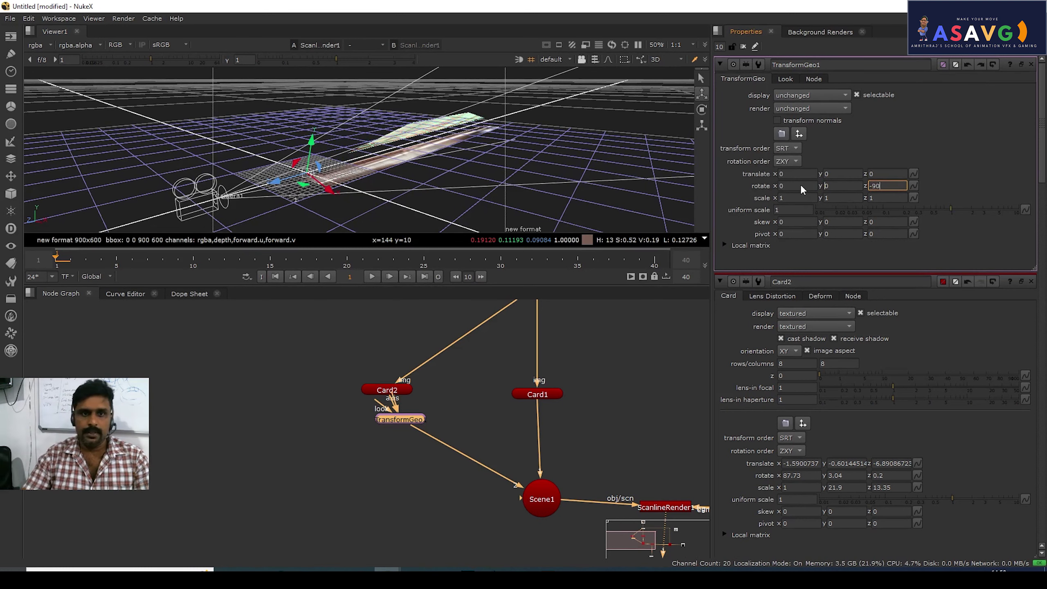
key("Return")
Fit the wall card to the floor edge with TransformGeo1, translating about X -0.06 and Y -1.08 and rotating X to -2.82
left_click_drag(309, 223, 305, 263)
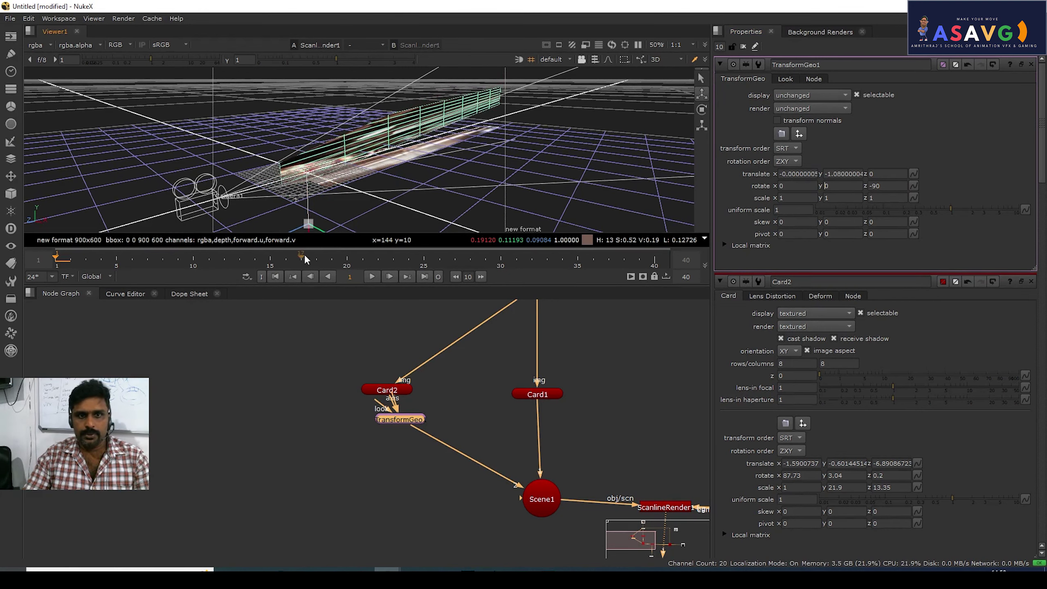
middle_click_drag(885, 186, 236, 165)
key("ctrl+z")
middle_click_drag(788, 185, 455, 188)
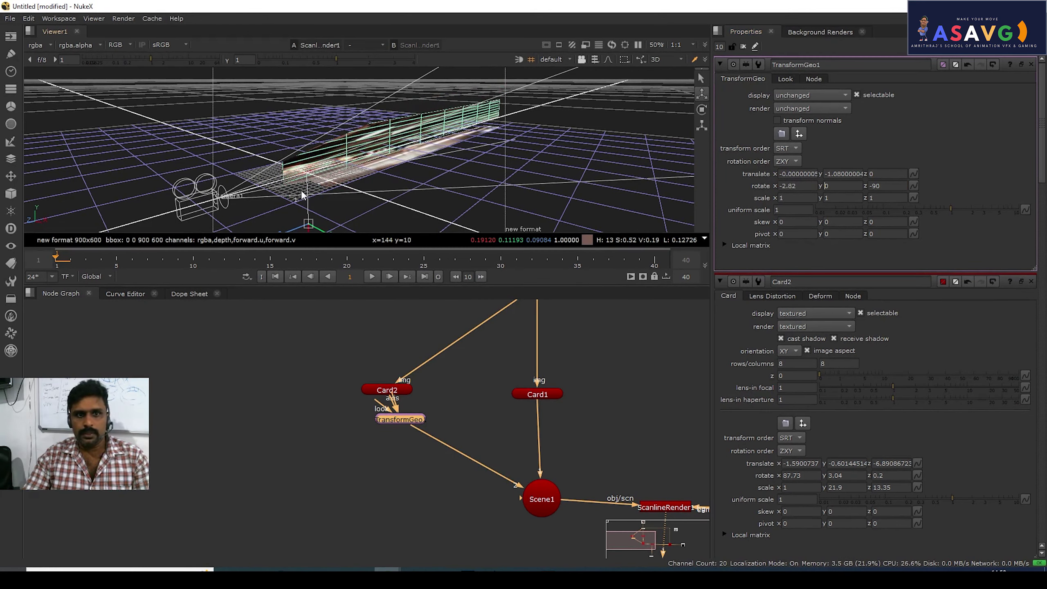
middle_click_drag(313, 184, 414, 167)
mouse_move(548, 208)
left_mouse_down()
mouse_move(493, 214)
mouse_move(540, 224)
left_mouse_up()
Check the projected wall and floor in the 2D render, and move the TransformGeo node farther down from Card2
key("Tab")
middle_click_drag(386, 140, 370, 164)
middle_click_drag(459, 185, 475, 130)
scroll(478, 166, "down", 1)
middle_click_drag(478, 167, 479, 190)
middle_click_drag(525, 387, 523, 446)
left_click_drag(393, 481, 368, 505)
middle_click_drag(513, 479, 411, 439)
scroll(416, 435, "down", 1)
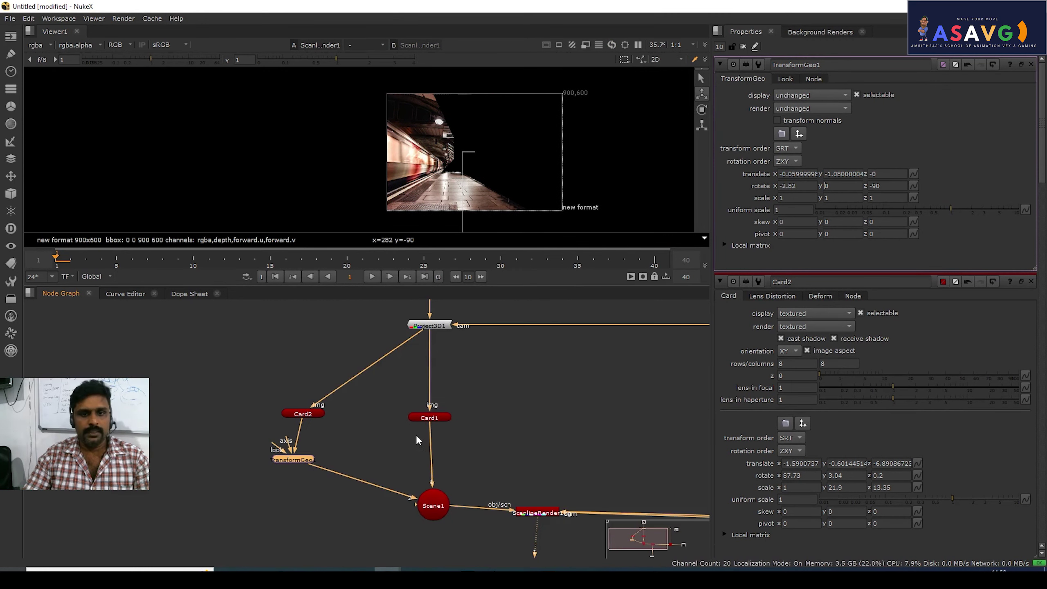
Paste another duplicate of Card1 beside the original and connect its output to Scene1
middle_click_drag(479, 428, 463, 419)
middle_click_drag(341, 388, 375, 409)
left_click(413, 410)
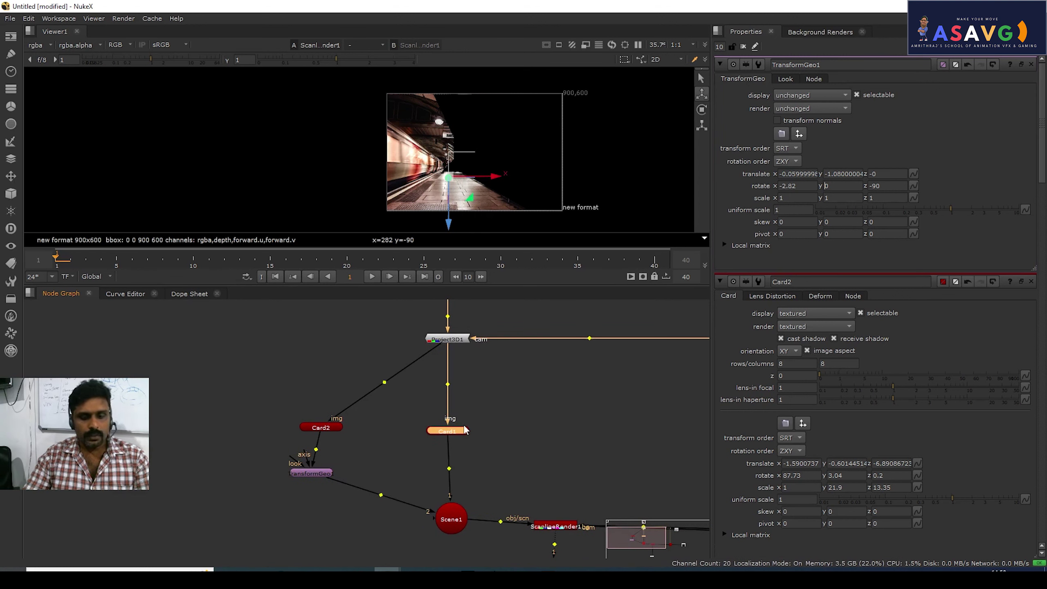
middle_click_drag(546, 421, 485, 394)
scroll(450, 428, "down", 1)
left_click(457, 408)
key("ctrl+v")
scroll(483, 394, "up", 1)
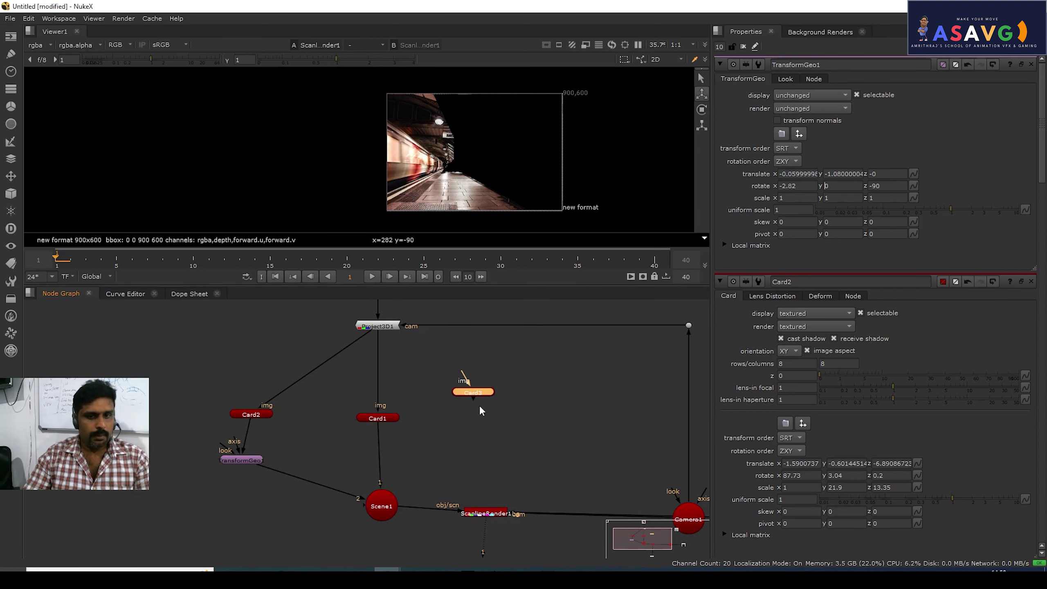
left_click_drag(474, 402, 396, 486)
middle_click_drag(477, 434, 522, 426)
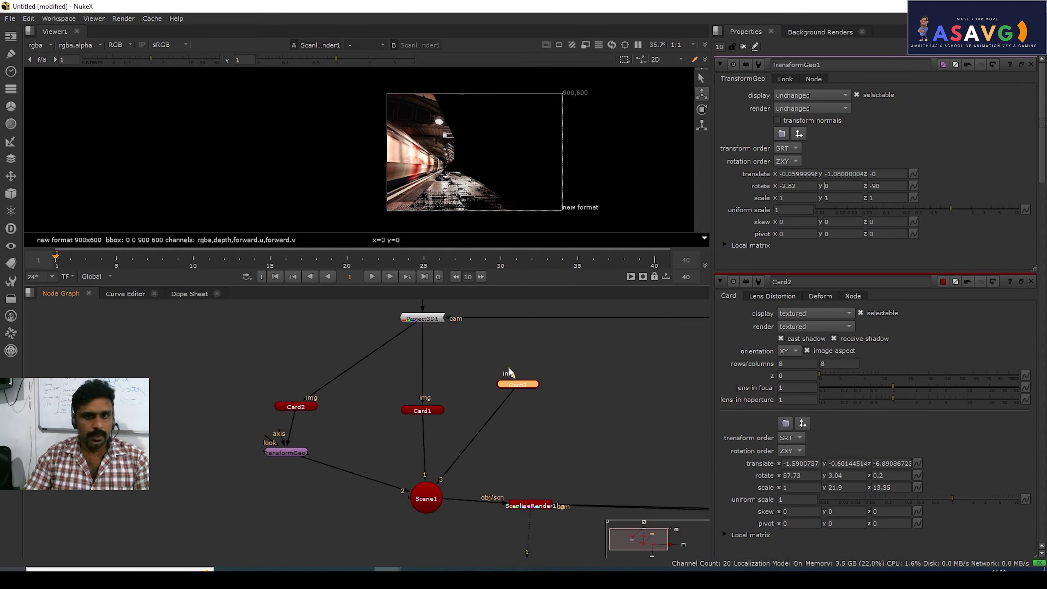
Connect Card3's image input to Project3D1 and shift Card2 in the 3D view
left_click_drag(420, 322, 420, 321)
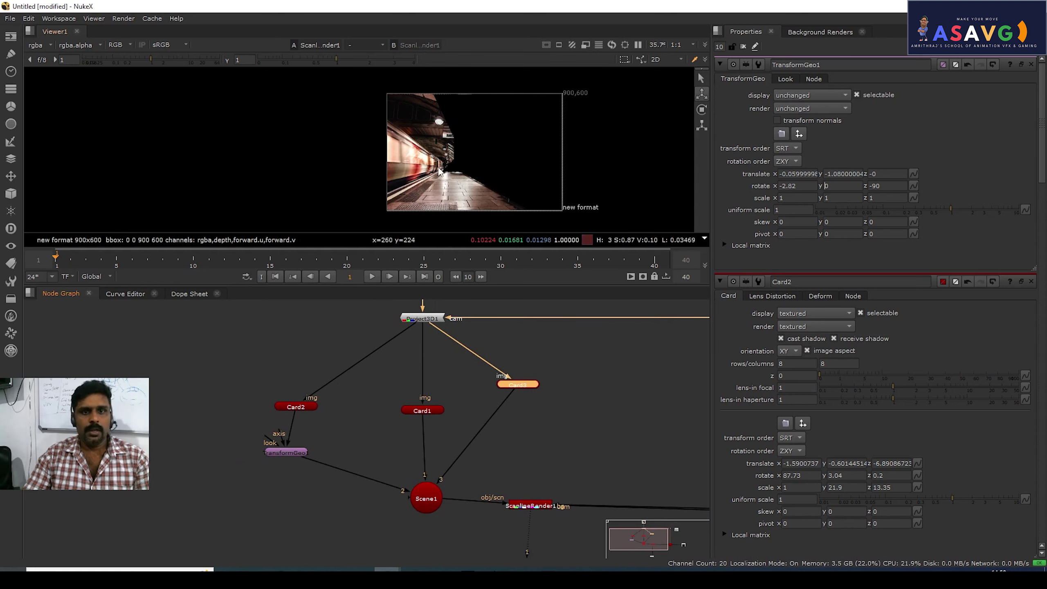
key("Tab")
left_click(473, 120)
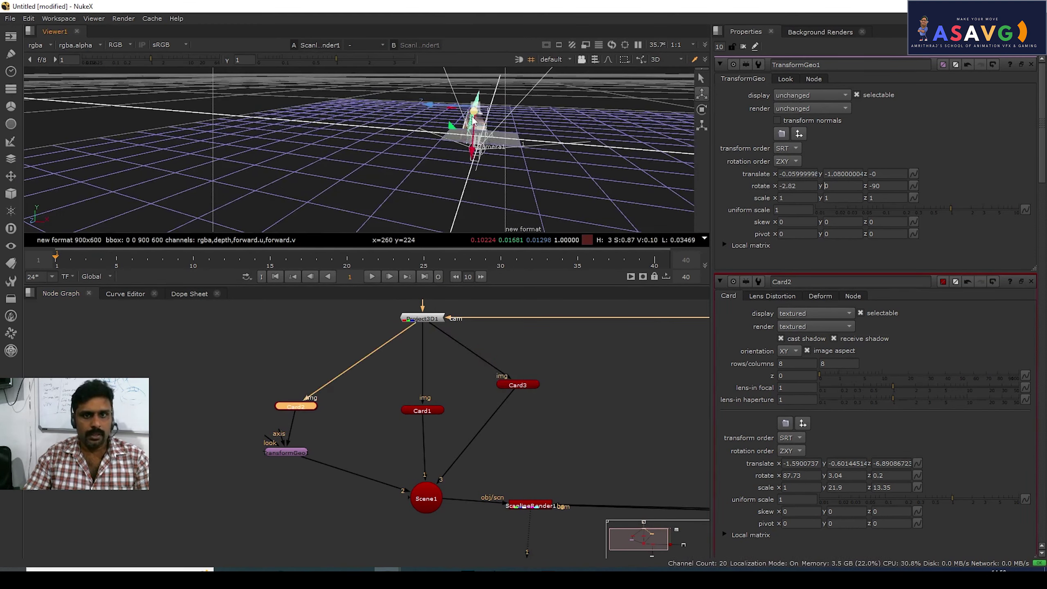
left_click_drag(451, 114, 457, 106)
left_click_drag(541, 163, 484, 167, "ctrl")
key("space")
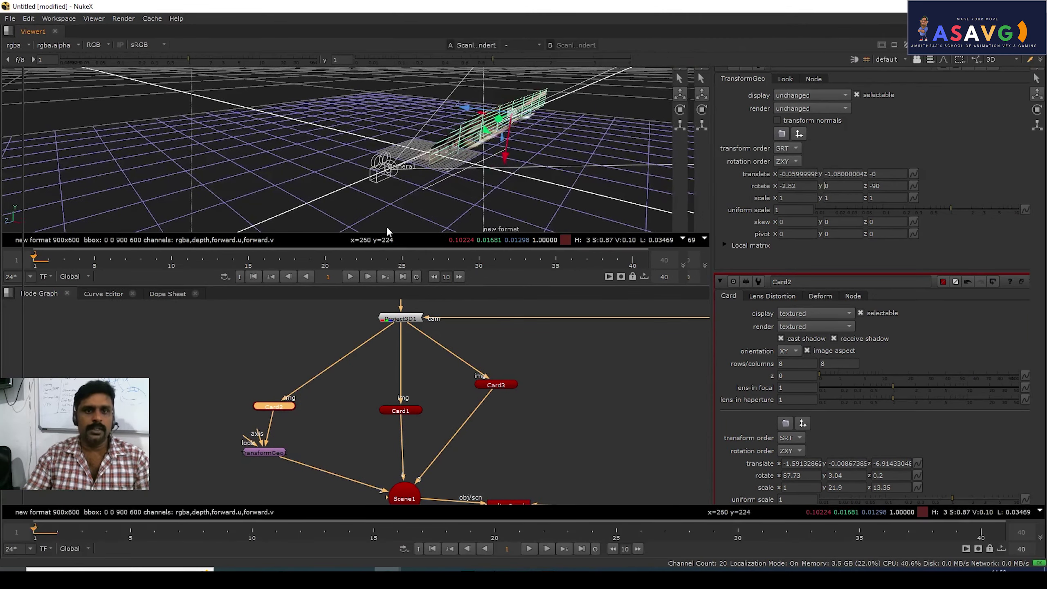
Open the properties of Card3 and Card2, and reposition Card2 to about X -1.33, Y -0.81, Z -6.90
key("space")
left_click_drag(453, 199, 421, 329, "ctrl")
left_click_drag(390, 288, 491, 303, "ctrl")
key("space")
middle_click_drag(488, 431, 532, 448)
double_click(557, 403)
left_click_drag(368, 192, 461, 216, "ctrl")
double_click(347, 425)
mouse_move(251, 141)
left_mouse_down("ctrl")
mouse_move(250, 155)
mouse_move(257, 134)
left_mouse_up("ctrl")
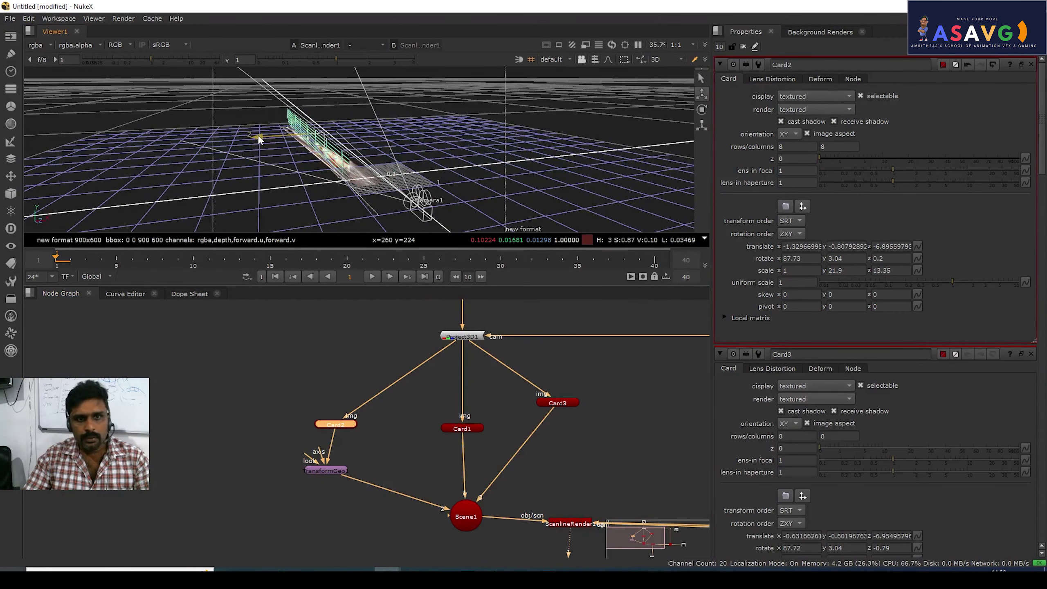
Move Card3 sideways across the floor to about X 0.36, Y -0.60, Z -7.02
left_click(563, 404)
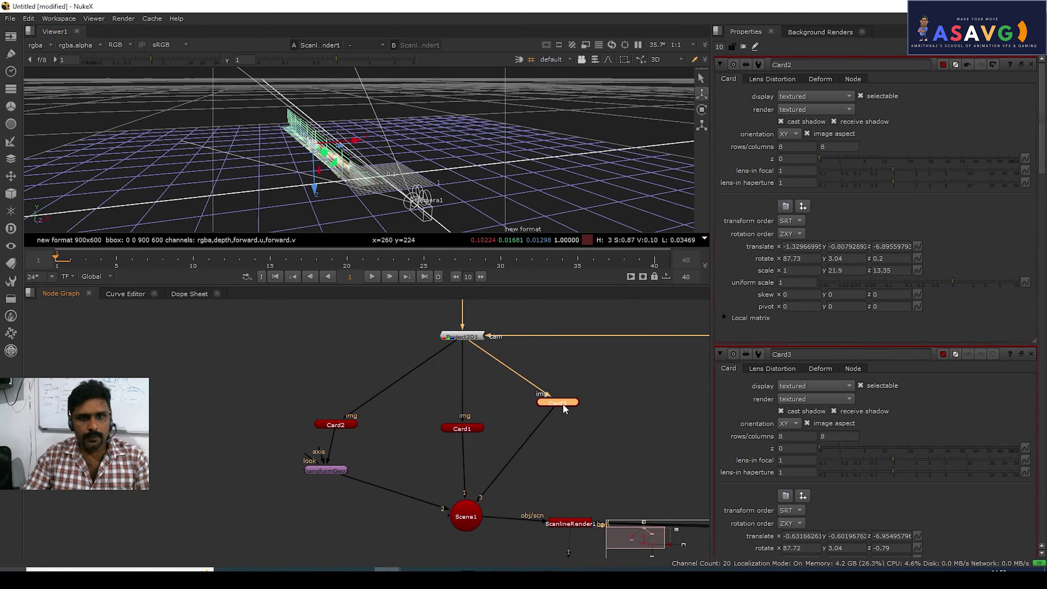
left_click_drag(354, 141, 381, 138)
left_click_drag(386, 198, 350, 206, "ctrl")
middle_click_drag(350, 206, 451, 210, "alt")
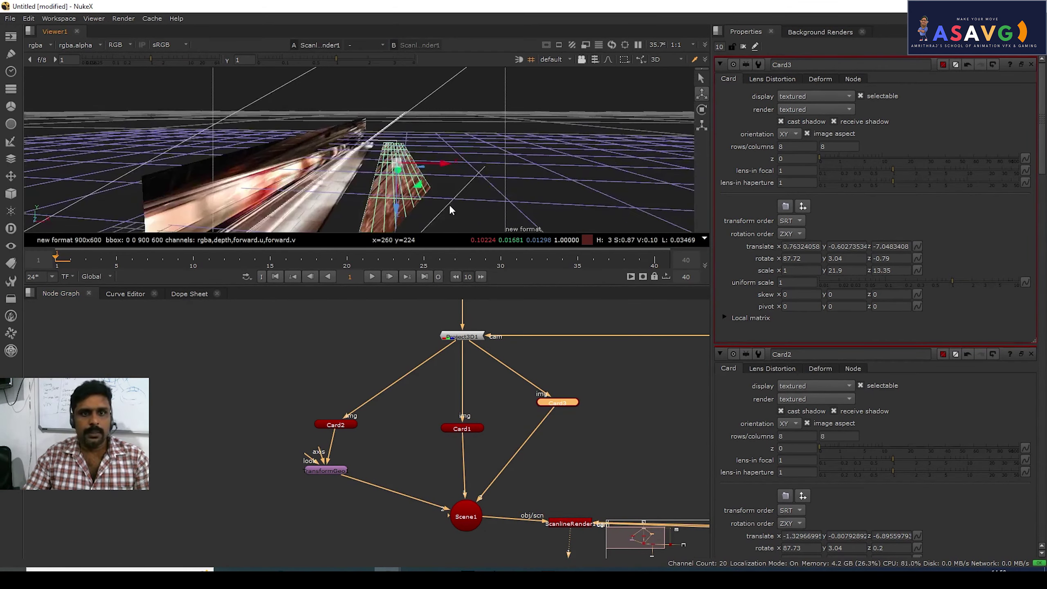
left_click_drag(438, 169, 419, 164)
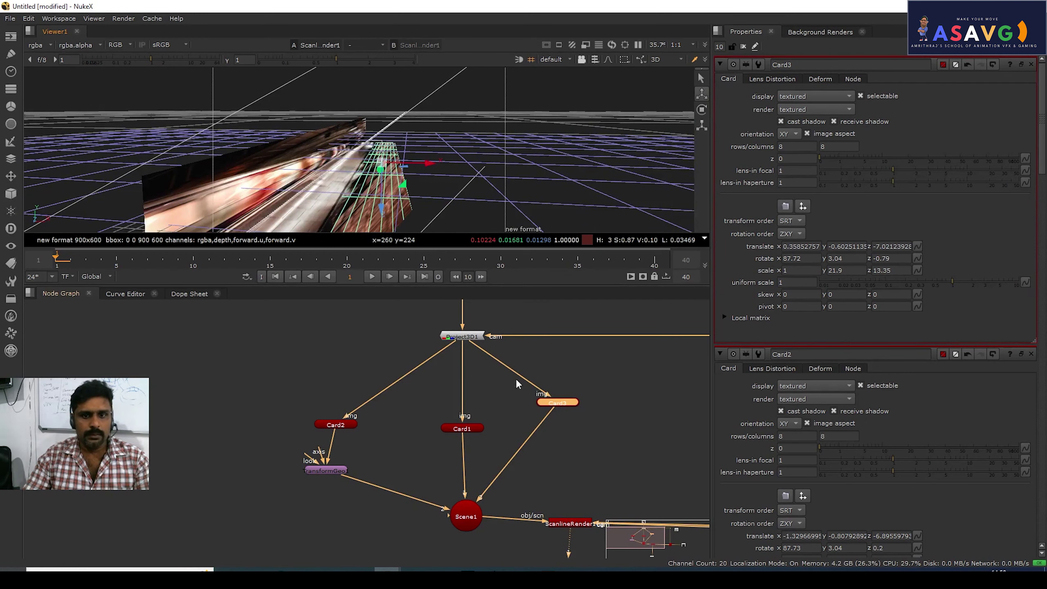
Add a TransformGeo node after Card3 and set its Z rotation to -90 to stand the card upright
key("Tab")
type("tran")
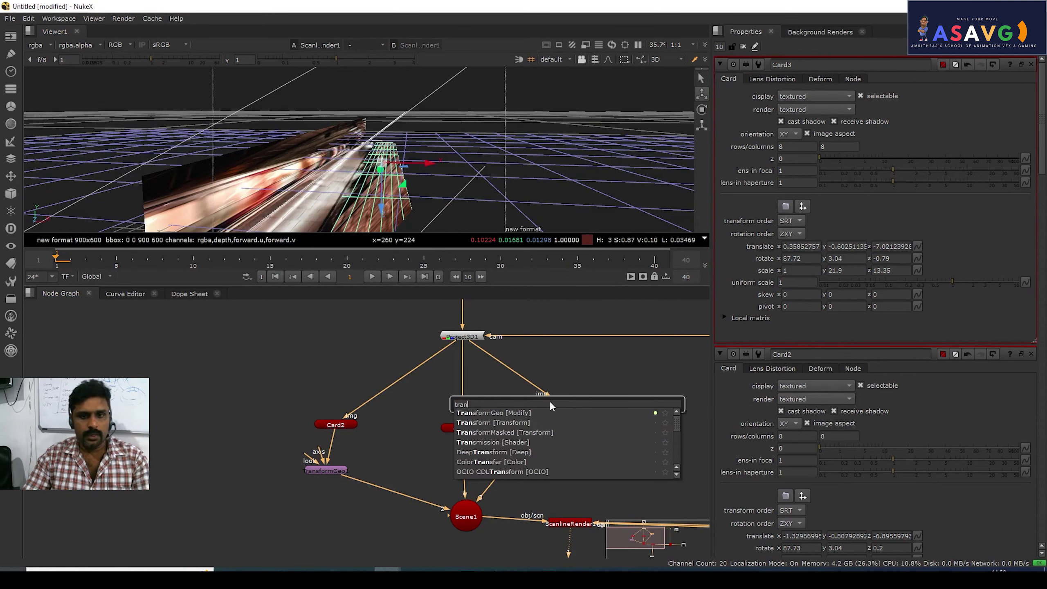
left_click(509, 412)
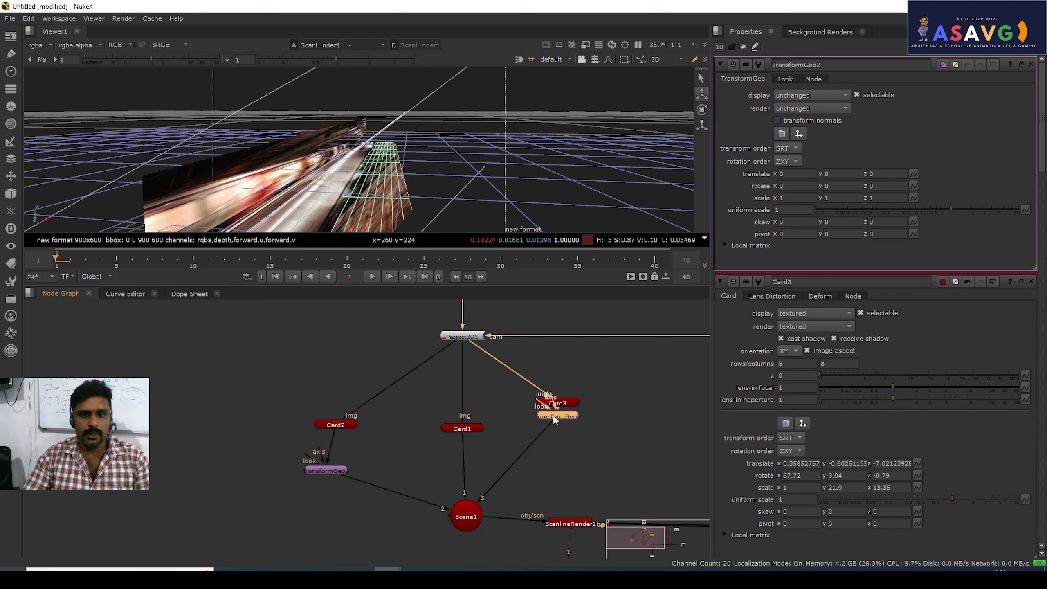
left_click_drag(887, 188, 1043, 143, "ctrl")
left_click(896, 188)
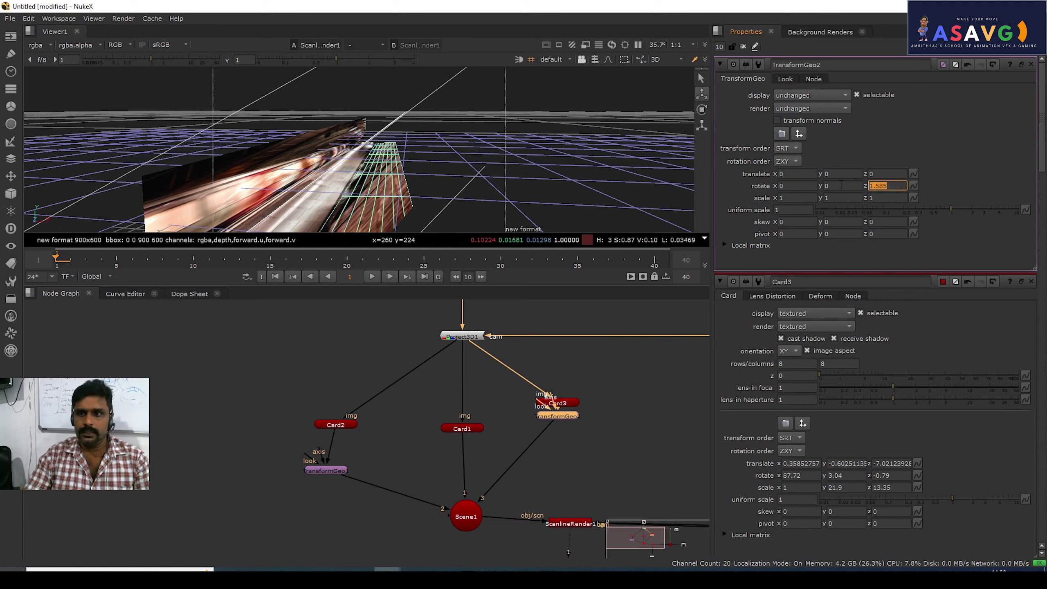
type("-90")
key("Return")
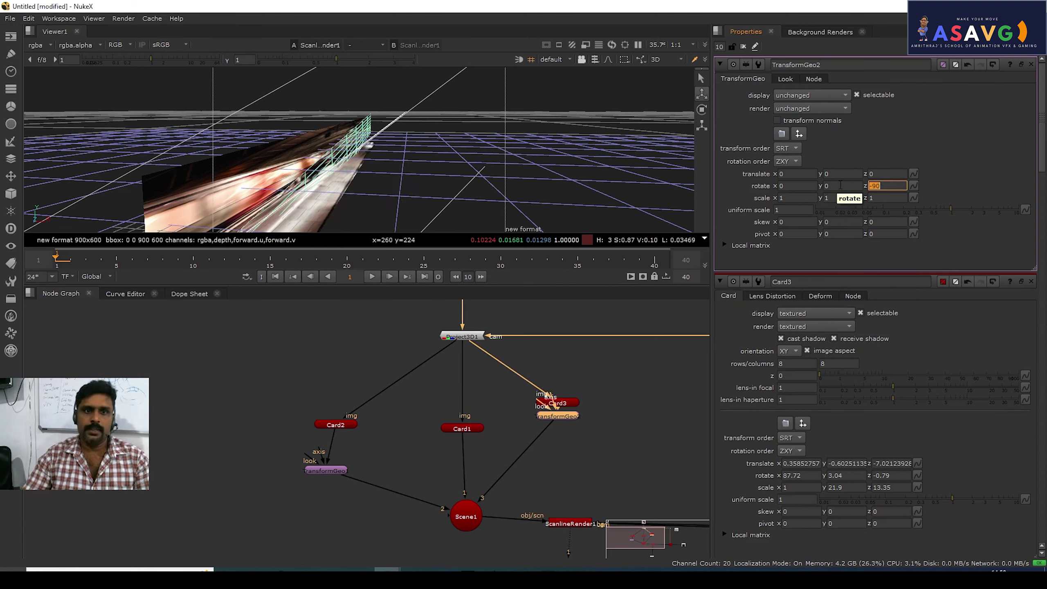
Fit the new wall along the floor's opposite edge with TransformGeo2, translating about X 0.612, Y 0.468 and rotating X to -1.005
left_click_drag(575, 184, 471, 145, "ctrl")
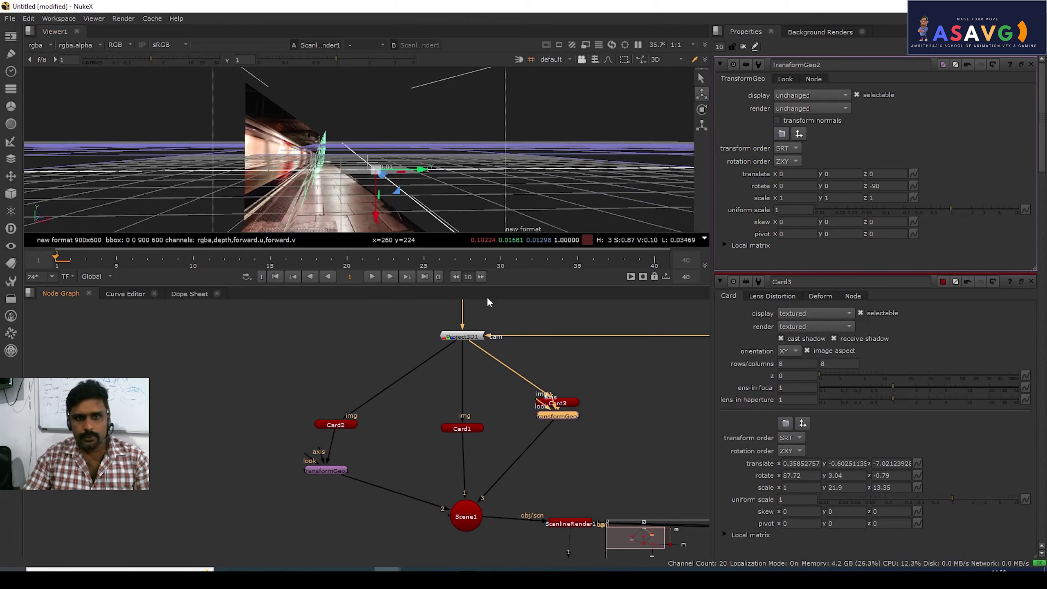
left_click_drag(420, 170, 433, 170)
left_click_drag(557, 142, 626, 113)
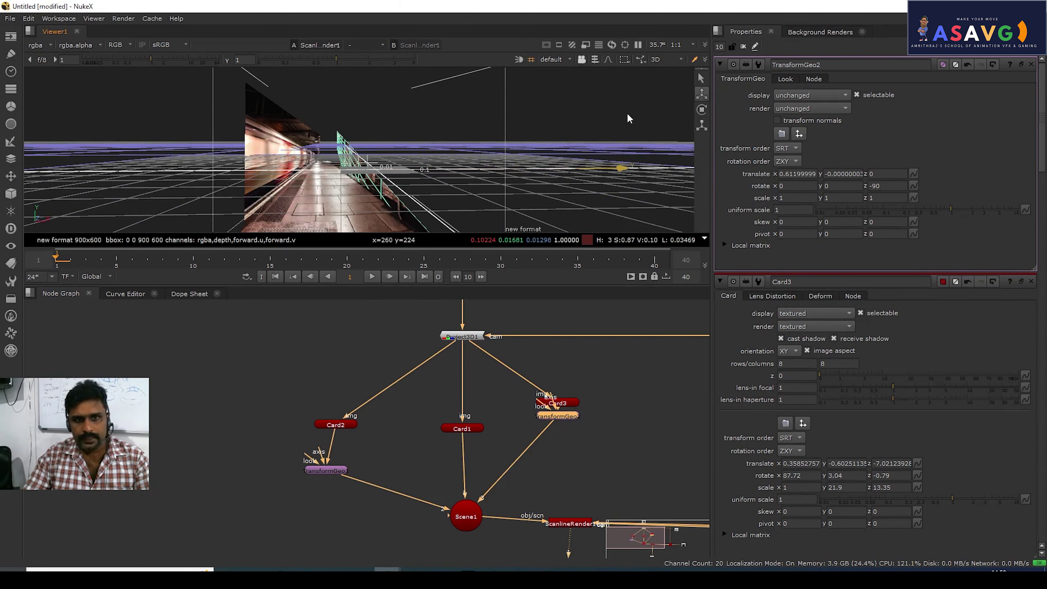
left_click_drag(833, 184, 892, 189)
key("ctrl+z")
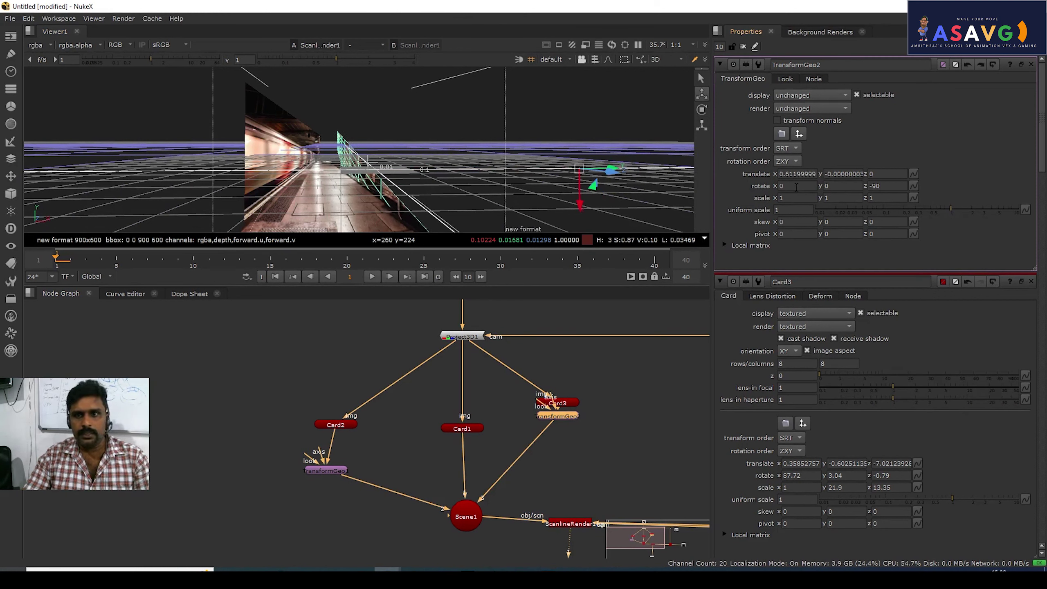
left_click_drag(807, 184, 762, 157)
left_click_drag(579, 213, 547, 55)
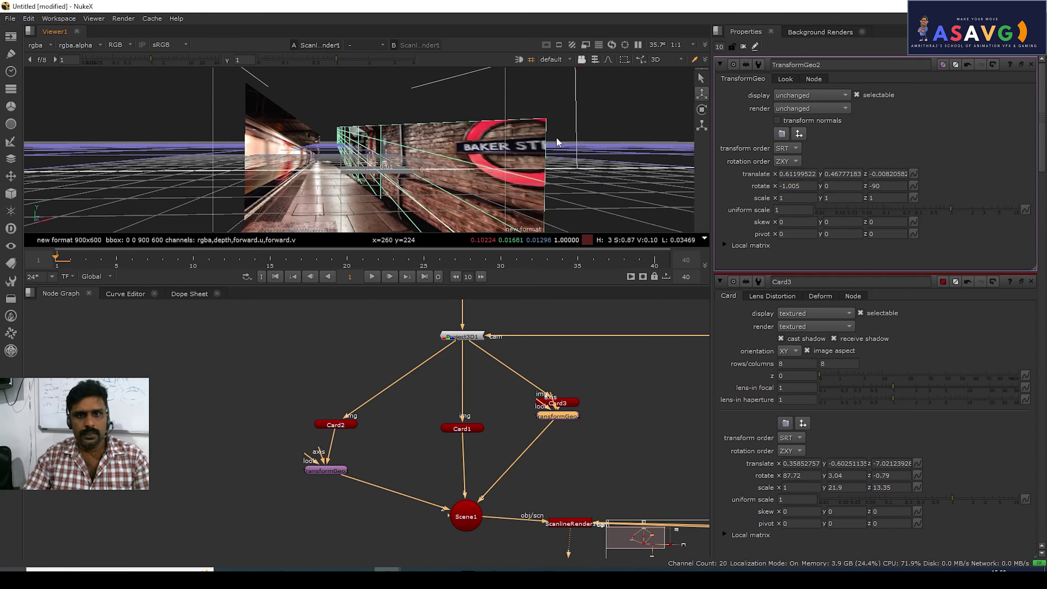
Adjust TransformGeo2's rotation to about X -0.27 and Z -94.335, and switch the viewer to the 2D render
left_click_drag(556, 136, 349, 189, "ctrl")
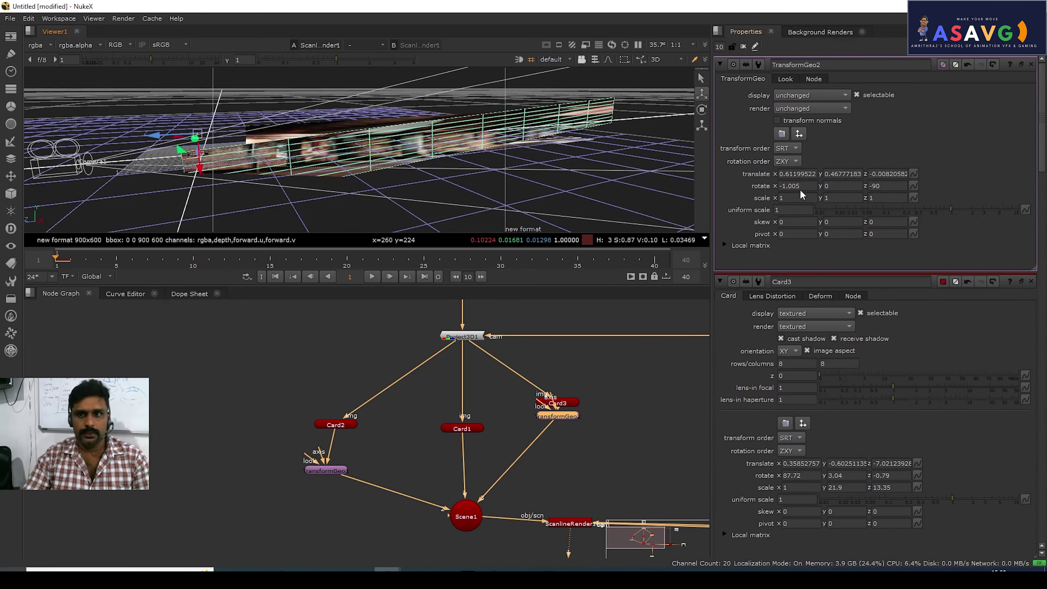
left_click_drag(800, 185, 396, 219)
key("ctrl+z")
key("Tab")
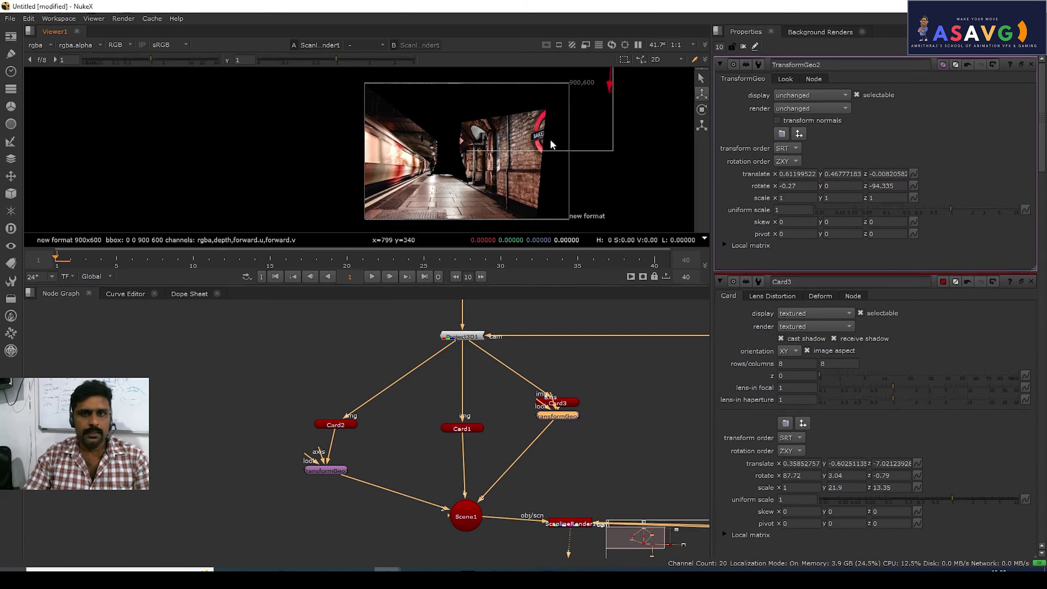
Nudge TransformGeo2 to about X 0.608, Y 0.421 and inspect the brick wall in the enlarged 2D render
left_click_drag(612, 129, 611, 141)
middle_click_drag(612, 142, 559, 133)
left_click_drag(594, 89, 556, 83)
key("ctrl+z")
middle_click_drag(416, 223, 435, 184)
scroll(436, 184, "up", 2)
key("space")
middle_click_drag(490, 268, 512, 209)
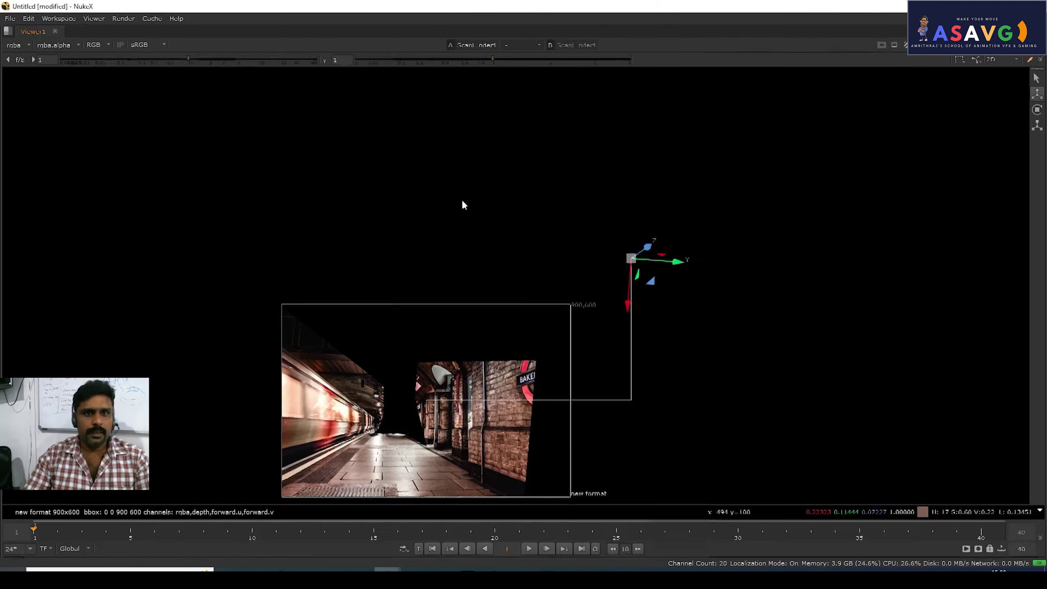
scroll(503, 330, "up", 2)
middle_click_drag(496, 379, 523, 339)
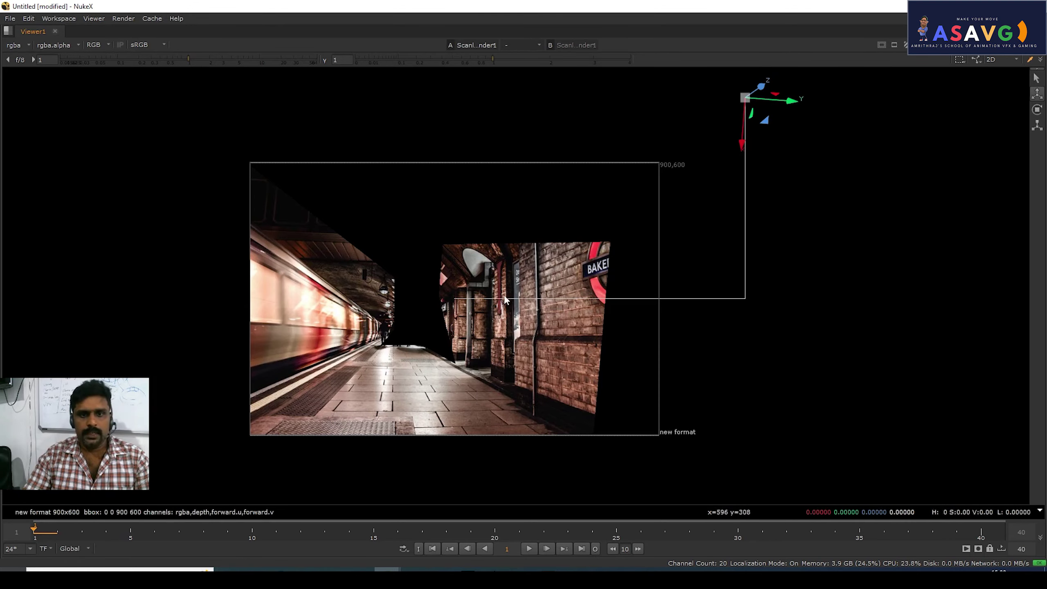
Angle the brick wall along the floor edge in the 3D view by setting TransformGeo2's X rotation to about -4.18
key("Tab")
left_click_drag(470, 301, 322, 324, "ctrl")
right_click_drag(321, 318, 281, 288, "alt")
right_click_drag(488, 291, 636, 272, "alt")
key("space")
middle_click_drag(539, 439, 540, 458)
left_click_drag(803, 186, 350, 190, "ctrl")
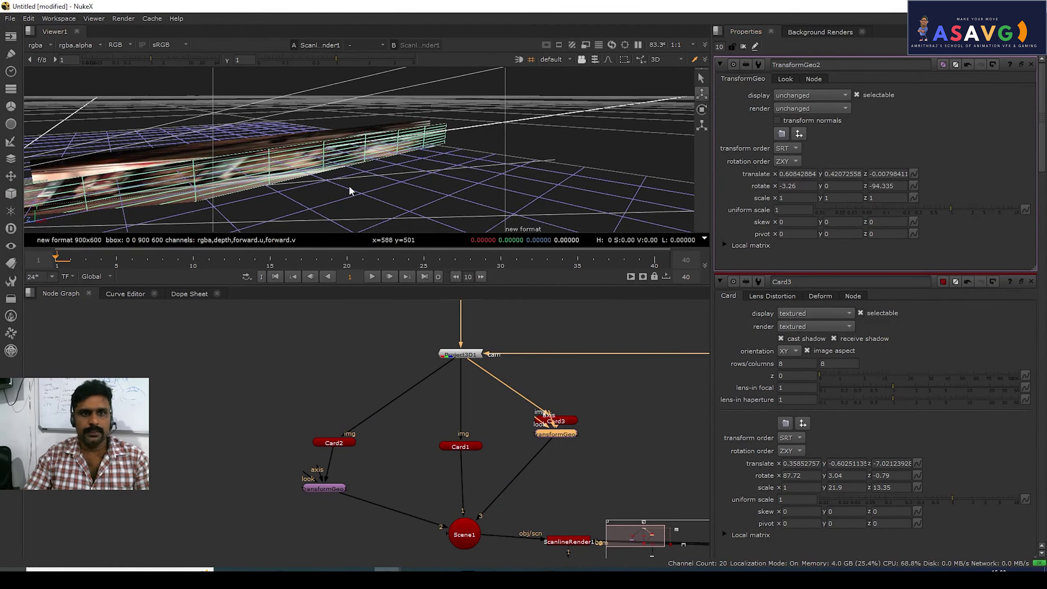
right_click_drag(349, 191, 474, 161, "alt")
right_click_drag(568, 173, 766, 158, "alt")
right_click_drag(576, 190, 590, 198, "alt")
scroll(590, 198, "up", 8)
mouse_move(794, 187)
middle_mouse_down()
mouse_move(774, 186)
mouse_move(814, 196)
mouse_move(775, 190)
middle_mouse_up()
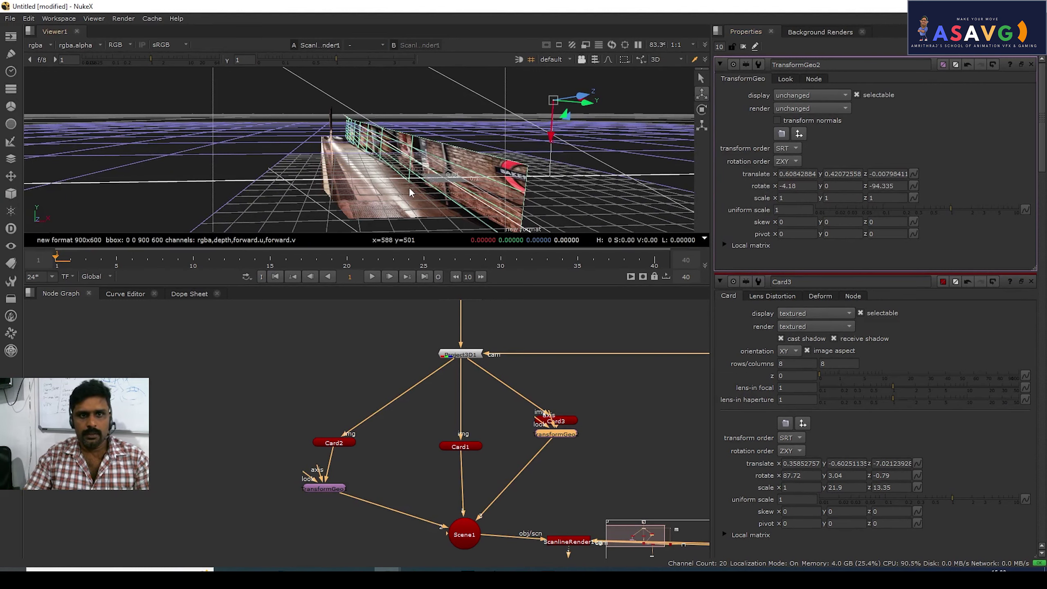
Set TransformGeo2's Z translation to 0.42 to bring the brick wall forward, and check the 2D render
key("Tab")
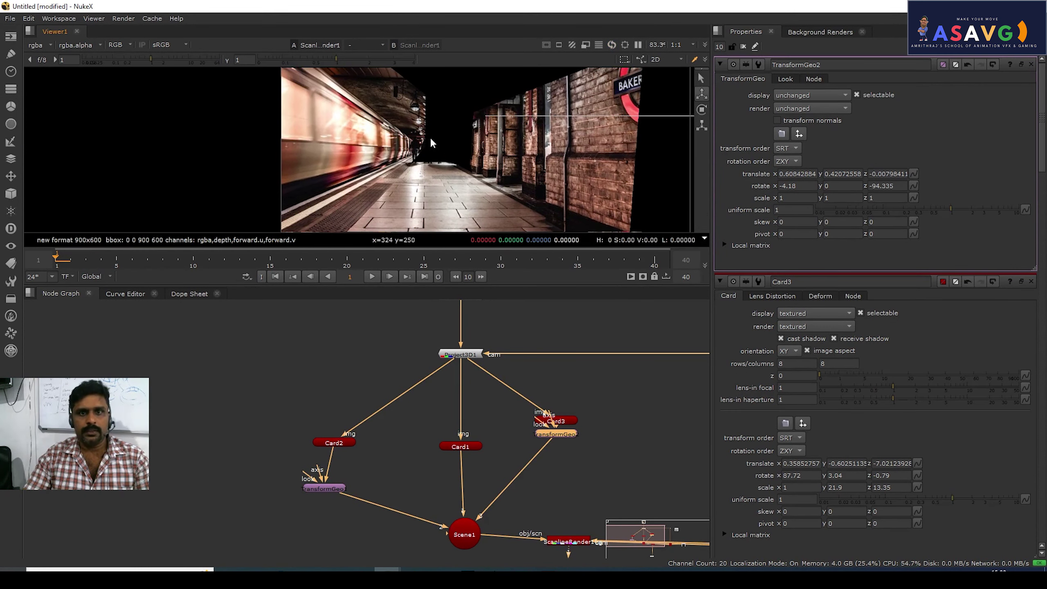
middle_click_drag(458, 144, 430, 155)
scroll(460, 126, "down", 1)
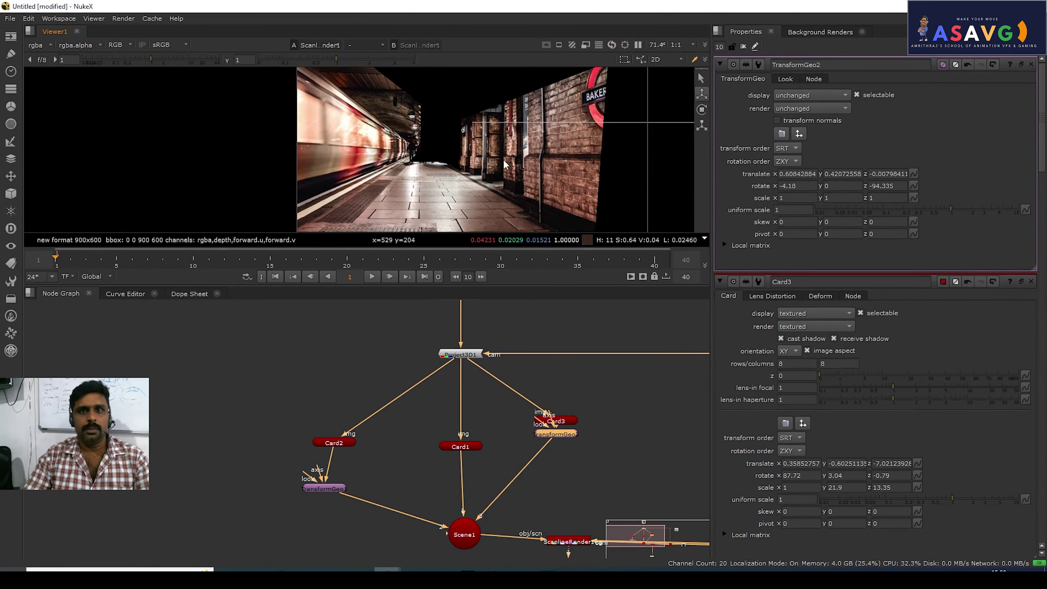
middle_click_drag(789, 172, 931, 176)
key("ctrl+z")
key("ctrl+z")
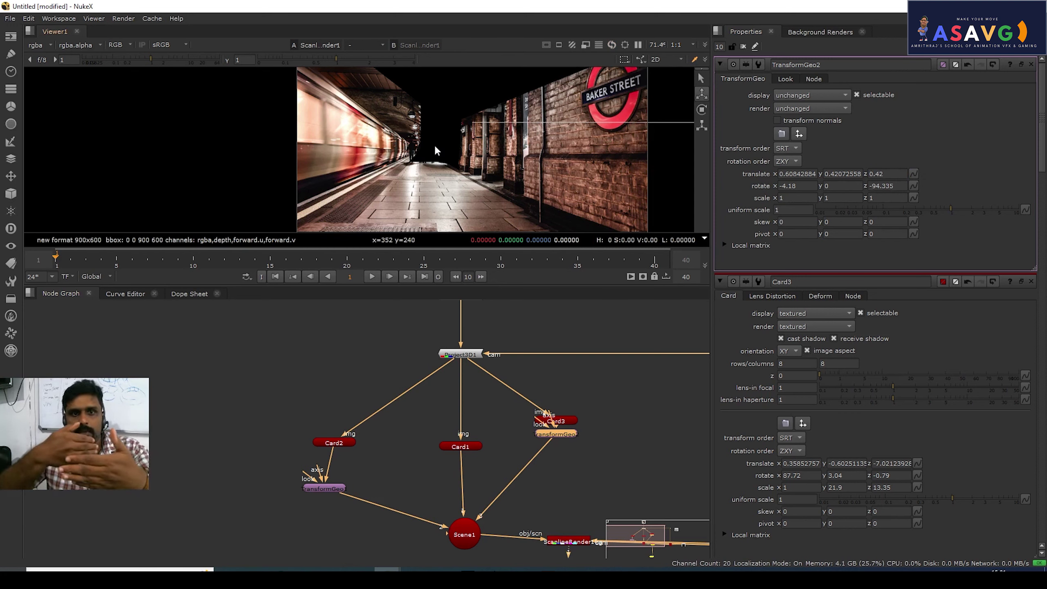
scroll(433, 150, "up", 1)
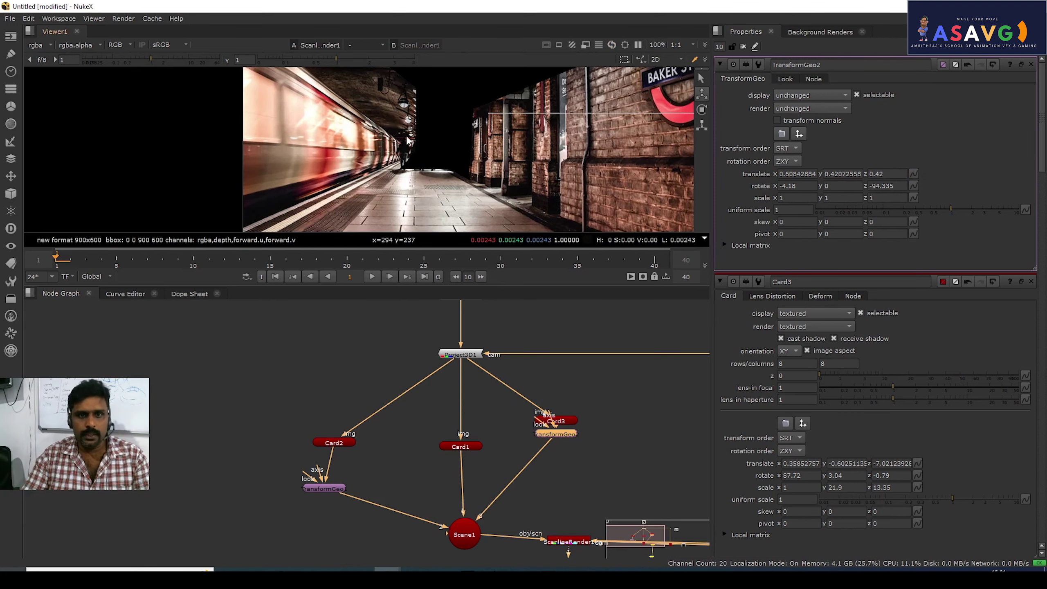
scroll(414, 449, "down", 3)
scroll(414, 449, "up", 2)
Space TransformGeo2 farther below Card3 and add a new, unconnected Card node near the Read node
middle_click_drag(432, 463, 497, 428)
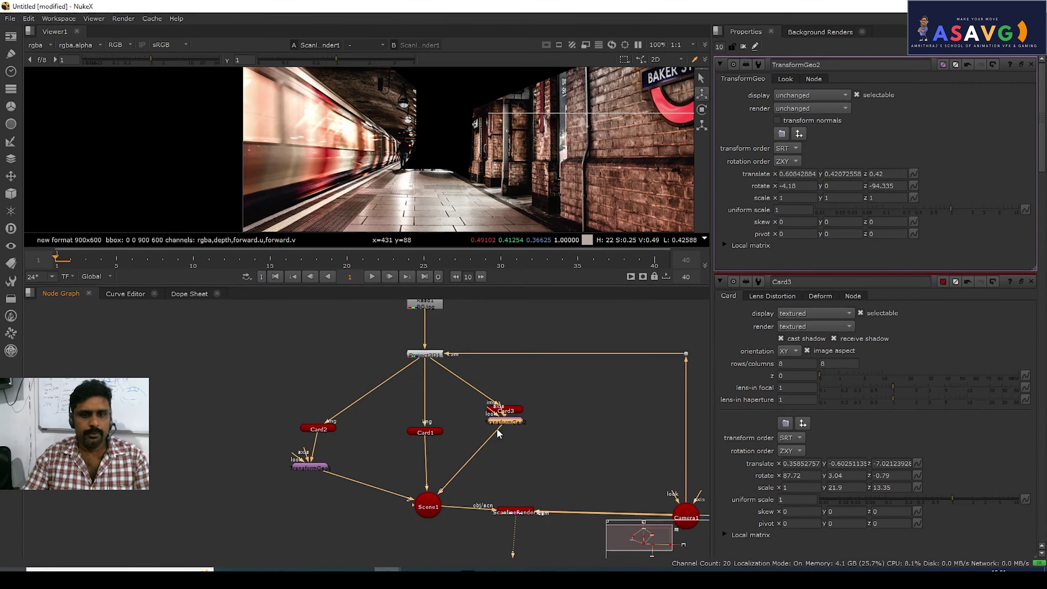
left_click(295, 360)
key("Tab")
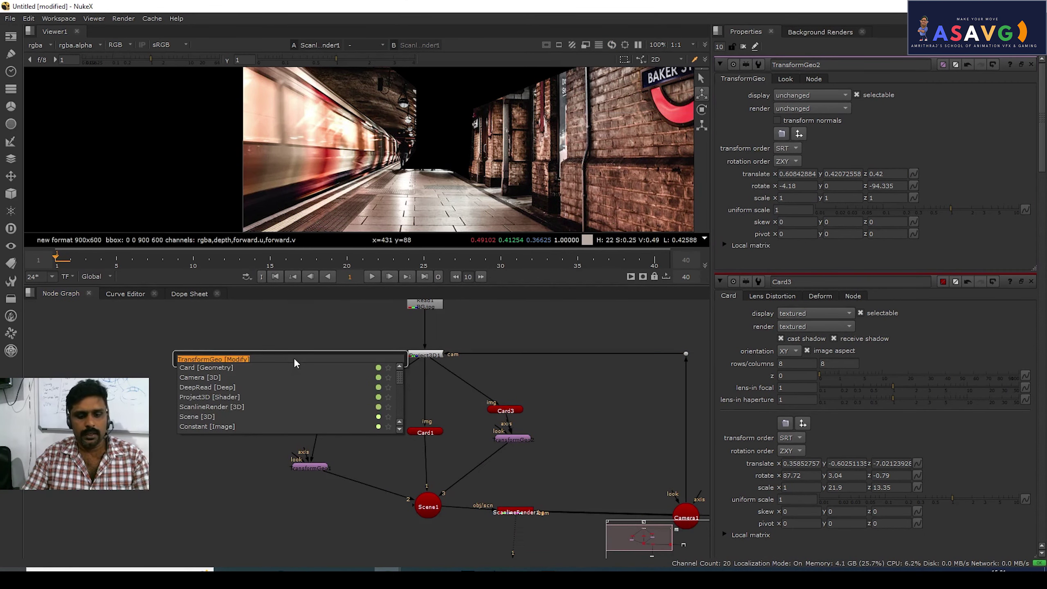
type("acrds")
key("Escape")
key("Tab")
type("dar")
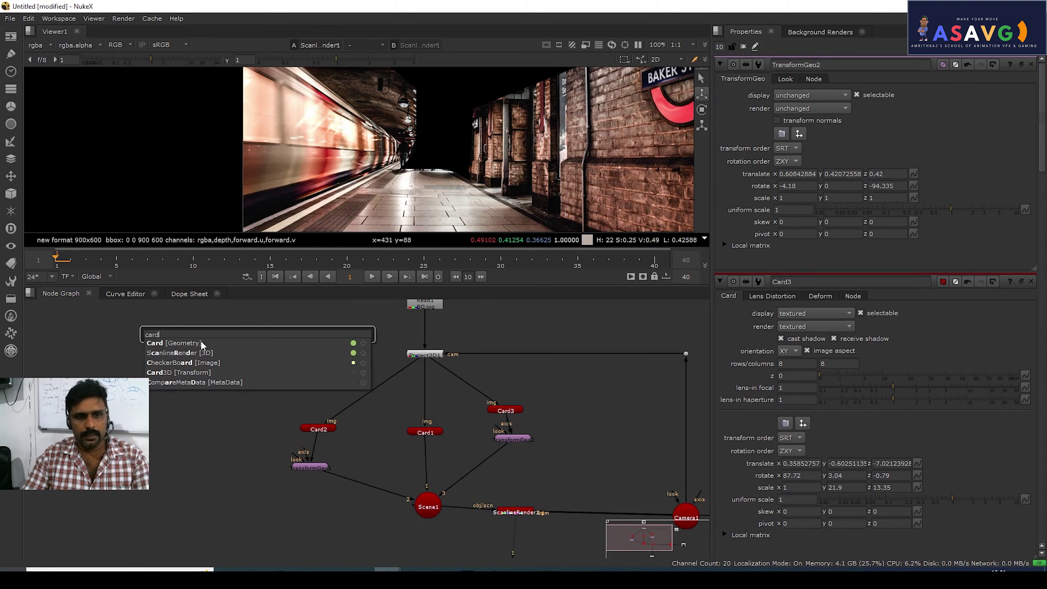
key("Return")
middle_click_drag(265, 334, 251, 382)
left_click_drag(248, 383, 527, 363)
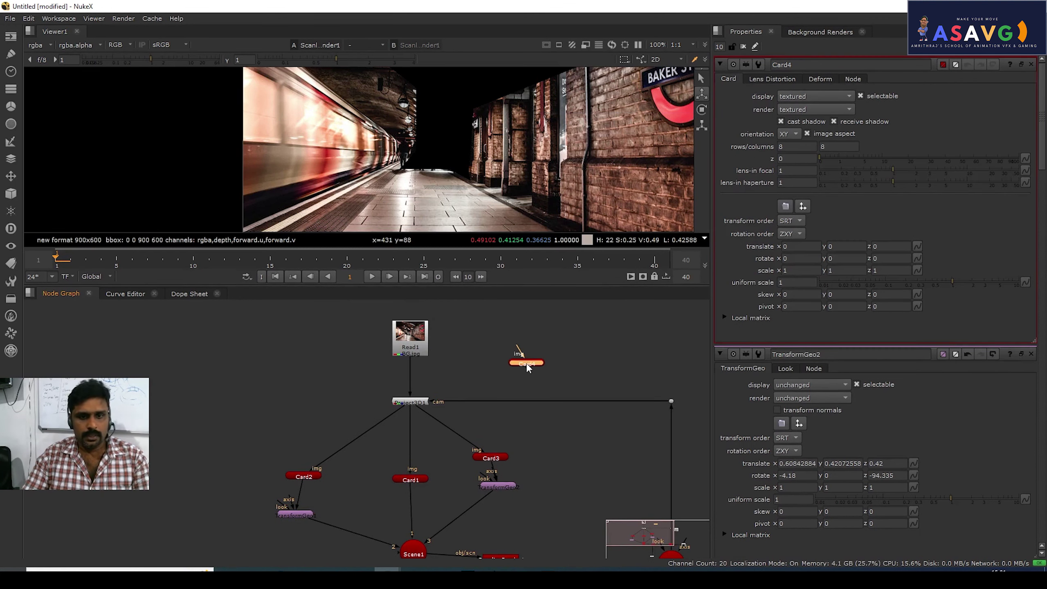
Place Card4 beside the Read branch and feed its image input with a new CheckerBoard node
middle_click_drag(523, 390, 518, 363)
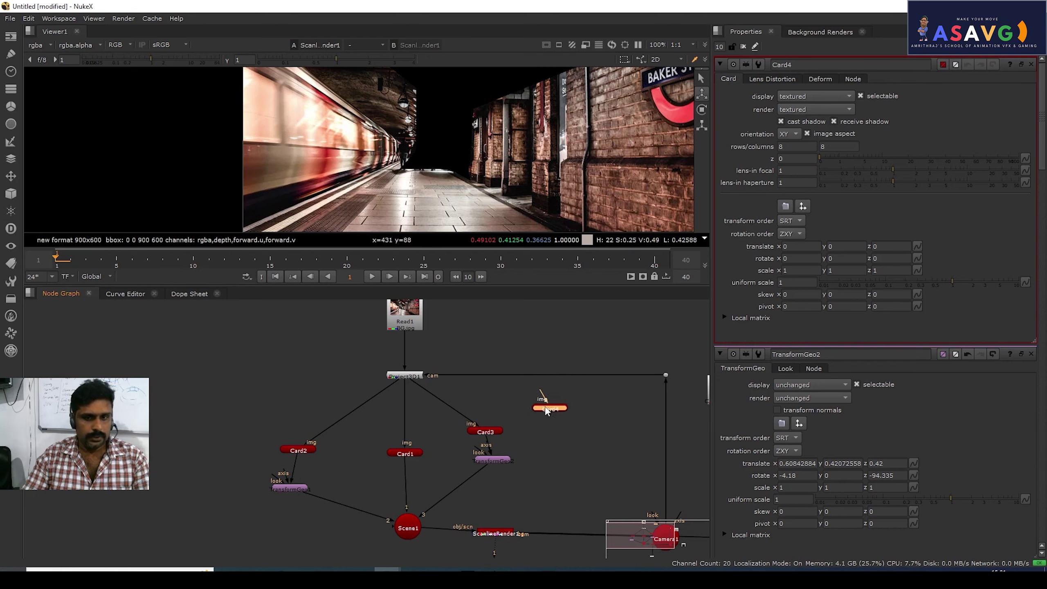
scroll(547, 417, "up", 1)
middle_click_drag(542, 412, 513, 415)
left_click_drag(518, 410, 488, 345)
middle_click_drag(487, 346, 492, 368)
key("Tab")
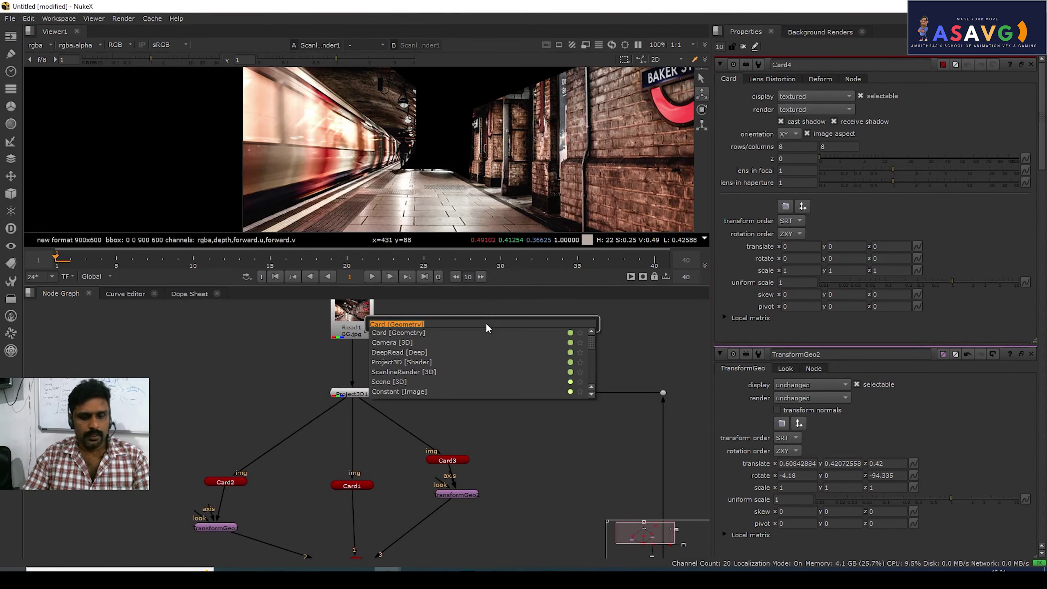
type("checker")
key("Return")
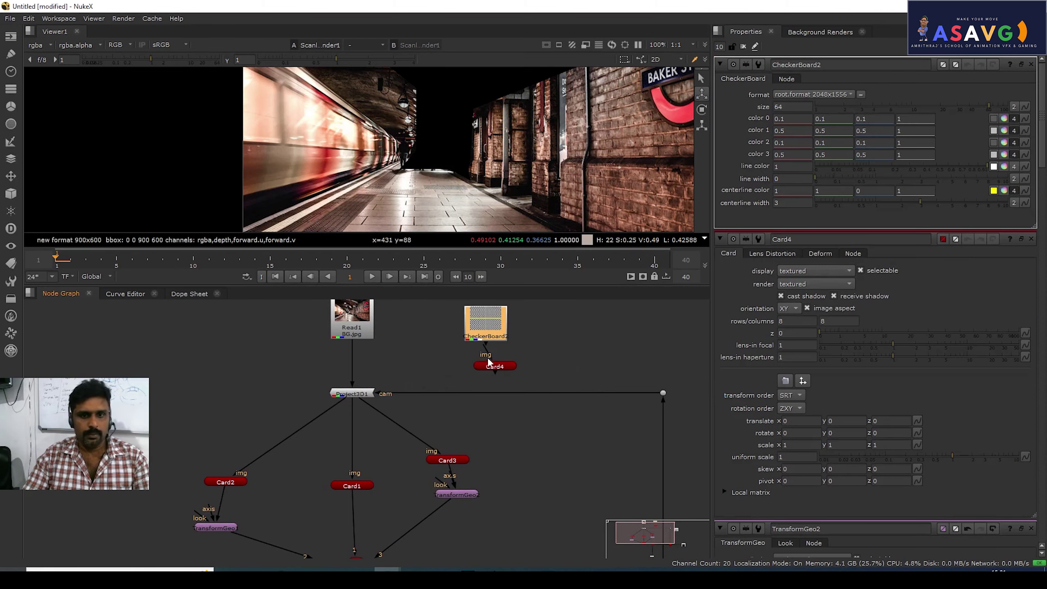
Connect Card4's output to Scene1
left_click_drag(496, 375, 310, 508)
scroll(357, 480, "down", 1)
middle_click_drag(370, 481, 399, 428)
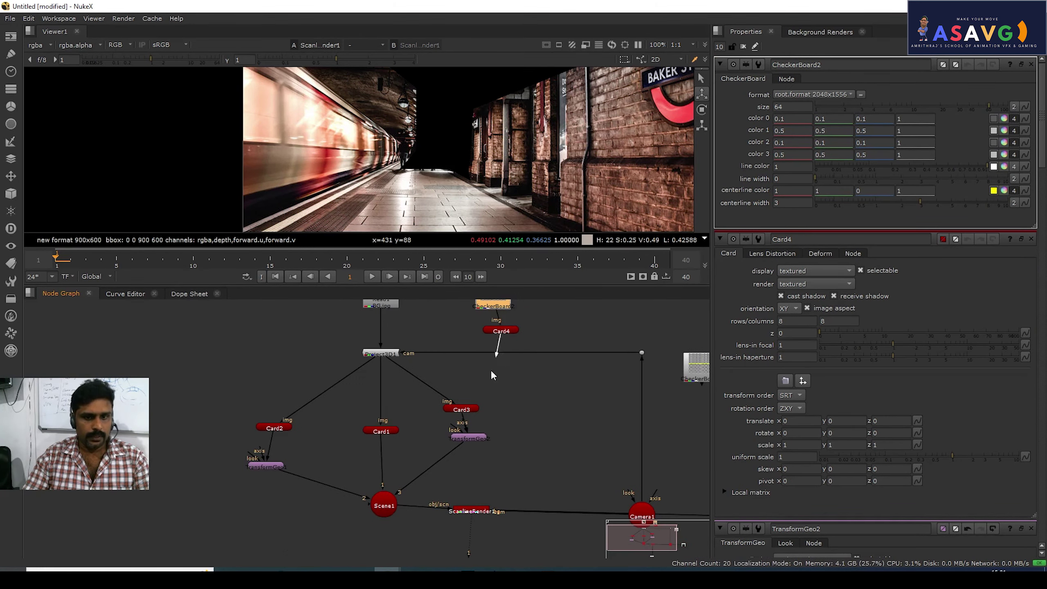
left_click_drag(390, 511, 388, 509)
Switch the viewer to 3D, open Camera1's properties and examine the checkerboard card's position among the projected cards
key("Tab")
left_click_drag(461, 180, 491, 216, "ctrl")
double_click(643, 516)
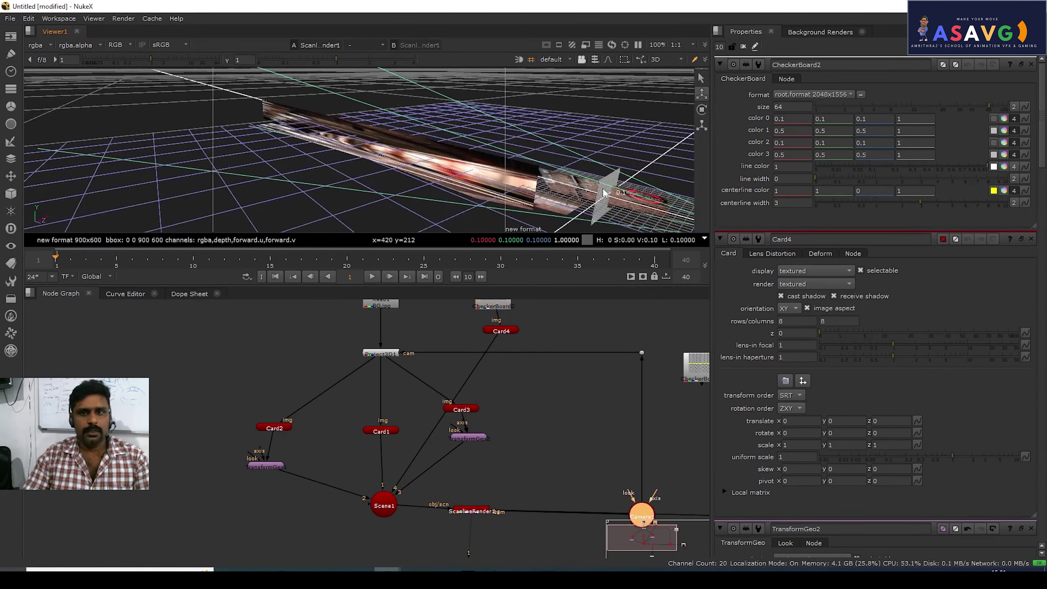
left_click_drag(600, 205, 544, 185, "ctrl")
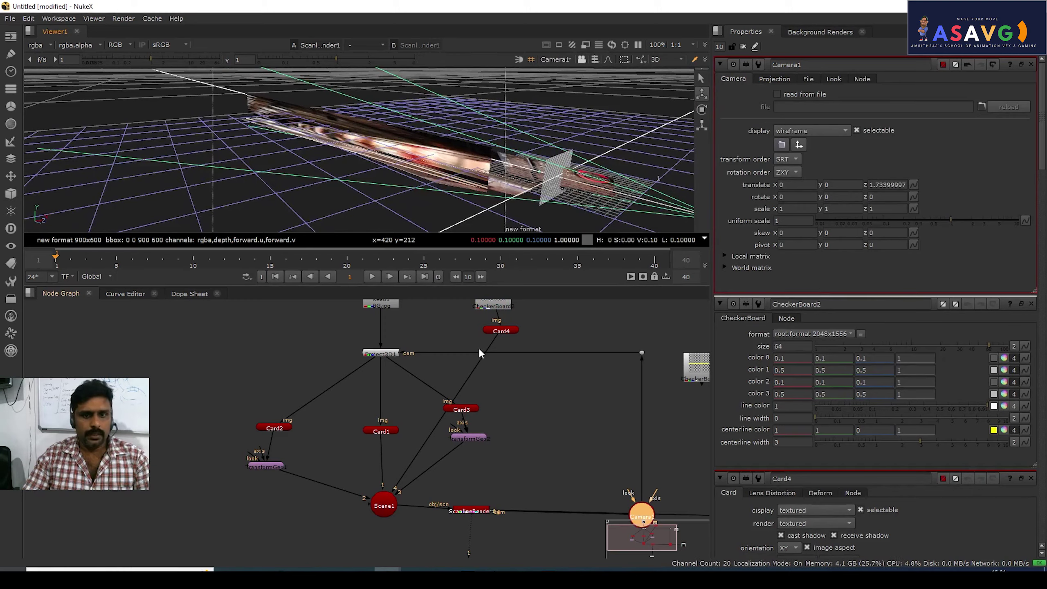
Move the checkerboard Card4 back to the far end of the projected walls, to about x -0.57, z -11.8
double_click(499, 332)
left_click_drag(612, 193, 364, 237)
key("space")
left_click_drag(321, 279, 805, 108, "ctrl")
left_click_drag(534, 204, 583, 227, "ctrl")
left_click_drag(504, 192, 672, 1)
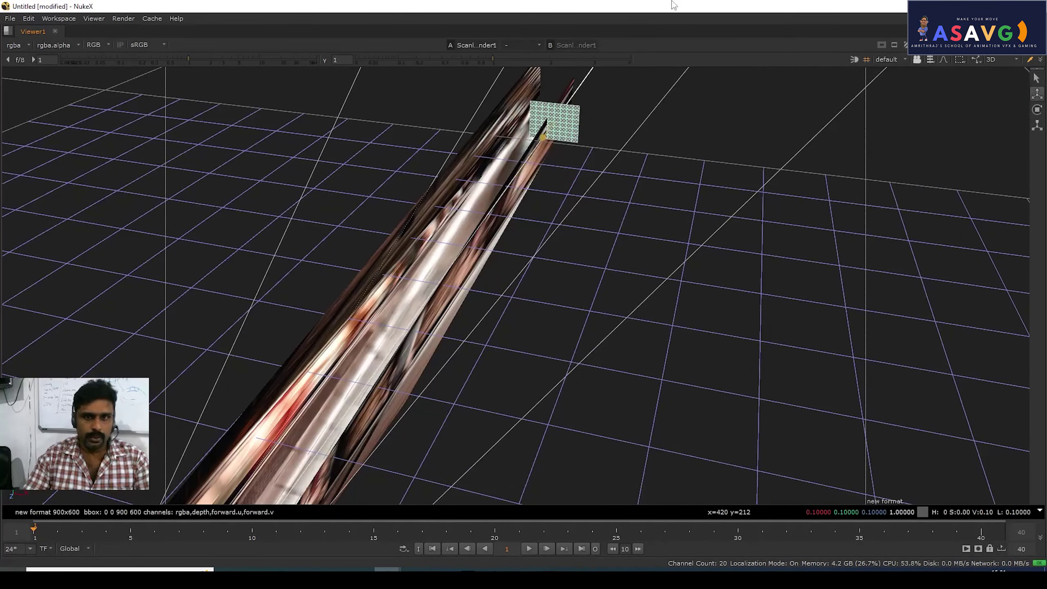
left_click_drag(709, 145, 746, 139, "ctrl")
left_click_drag(528, 140, 500, 138)
left_click_drag(498, 177, 466, 178, "ctrl")
left_click_drag(406, 212, 454, 157, "ctrl")
Set Card4's uniform scale to 1.75 and position it over the far opening at about x -0.8, y -0.19
key("Tab")
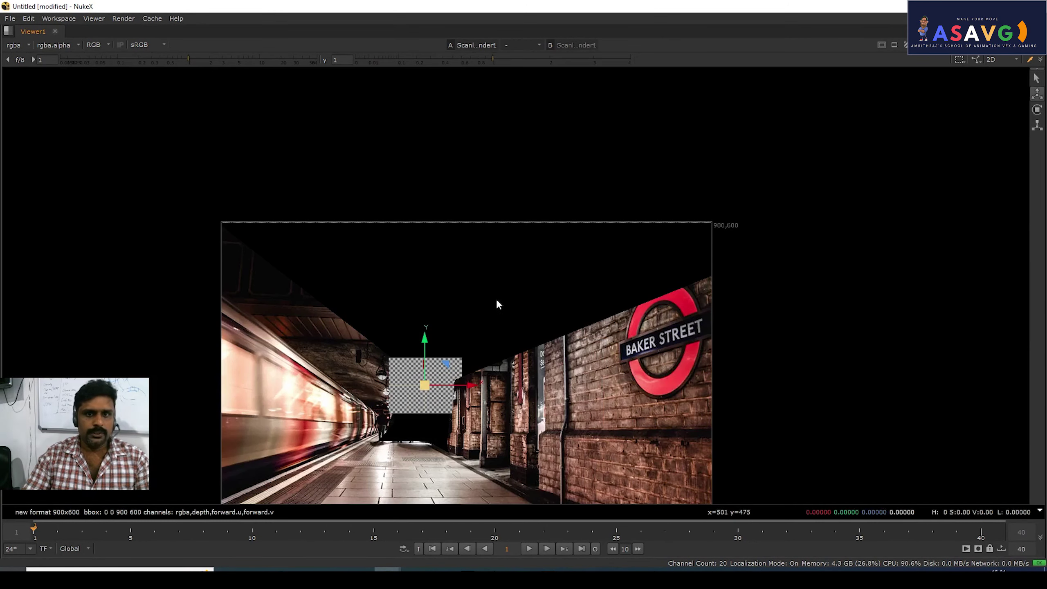
scroll(511, 377, "down", 3)
left_click_drag(450, 364, 450, 400)
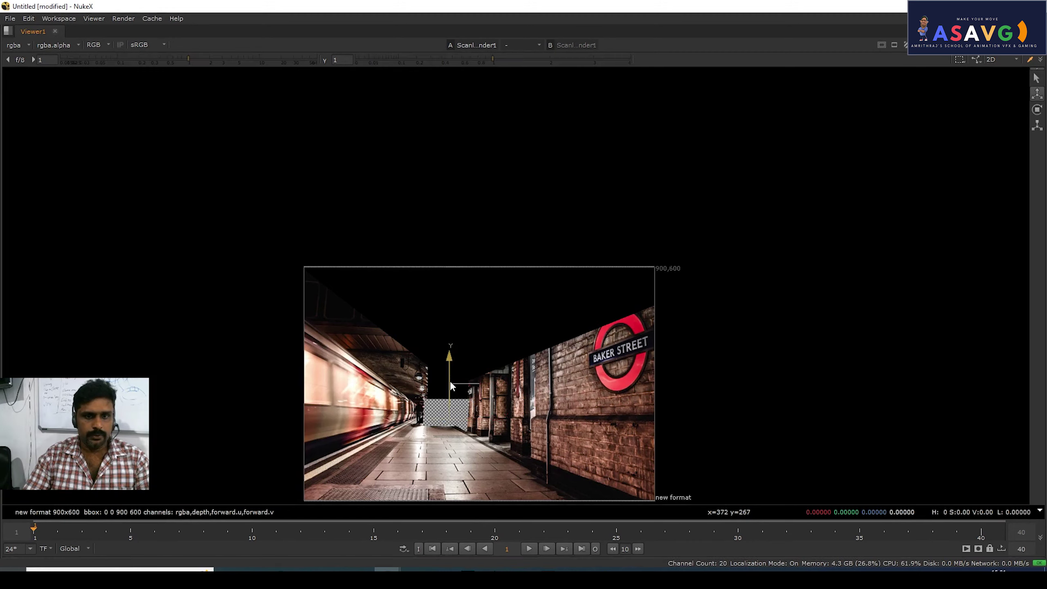
key("space")
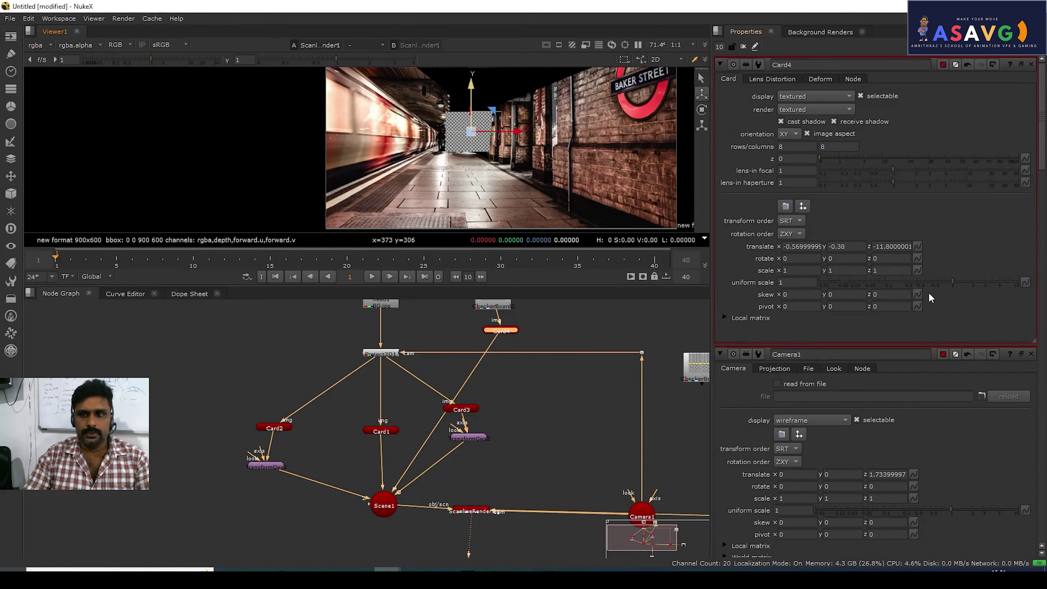
left_click_drag(951, 285, 968, 284)
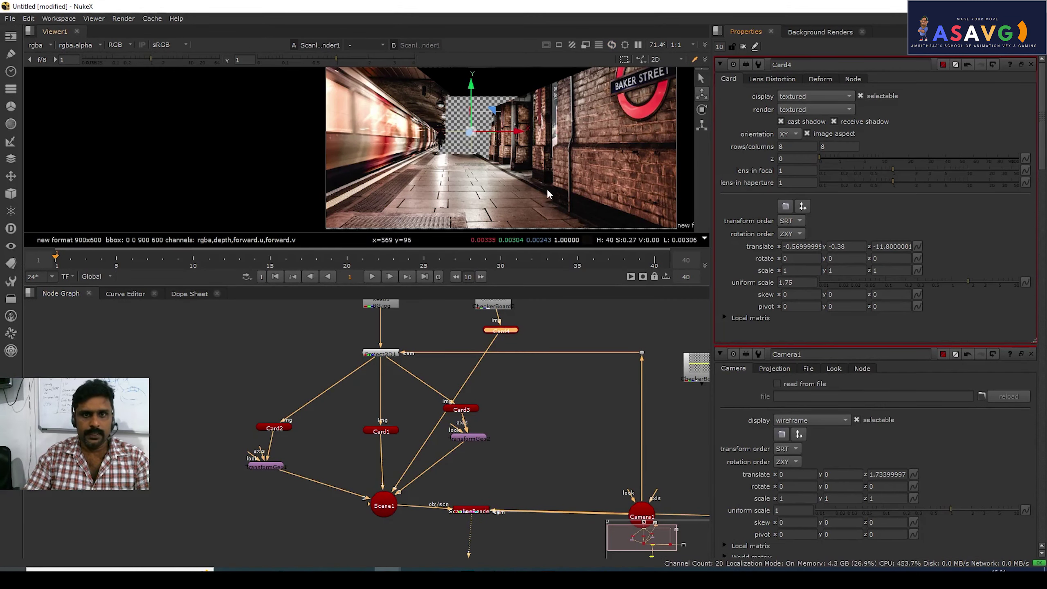
left_click_drag(459, 85, 459, 76)
Reconnect Card4's image input from the CheckerBoard to the Project3D node fed by BG.jpg
middle_click_drag(510, 425, 504, 469)
left_click_drag(484, 348, 491, 327)
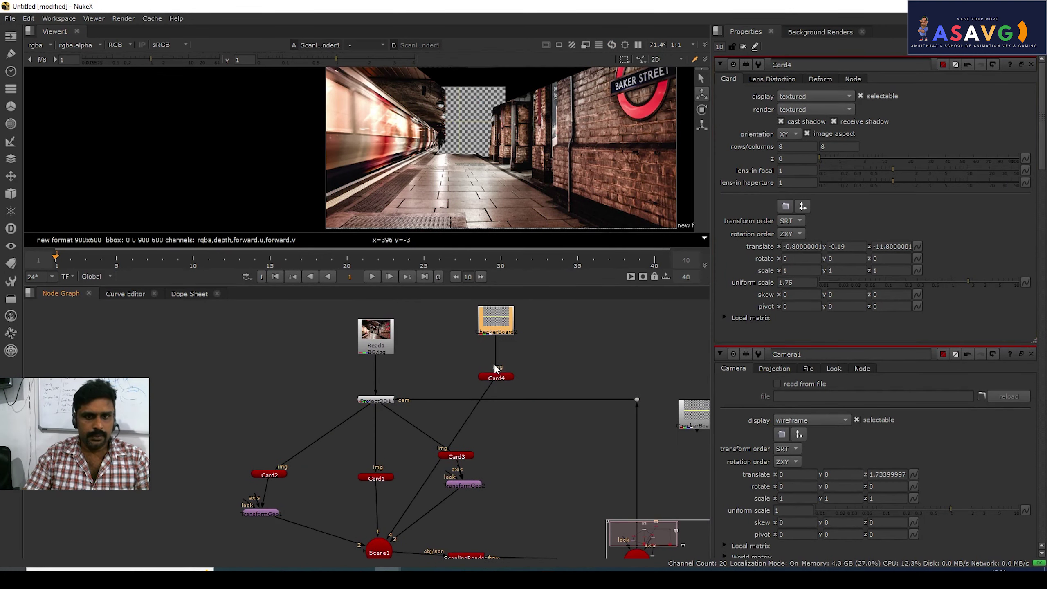
left_click_drag(496, 374, 496, 381)
left_click_drag(395, 402, 387, 401)
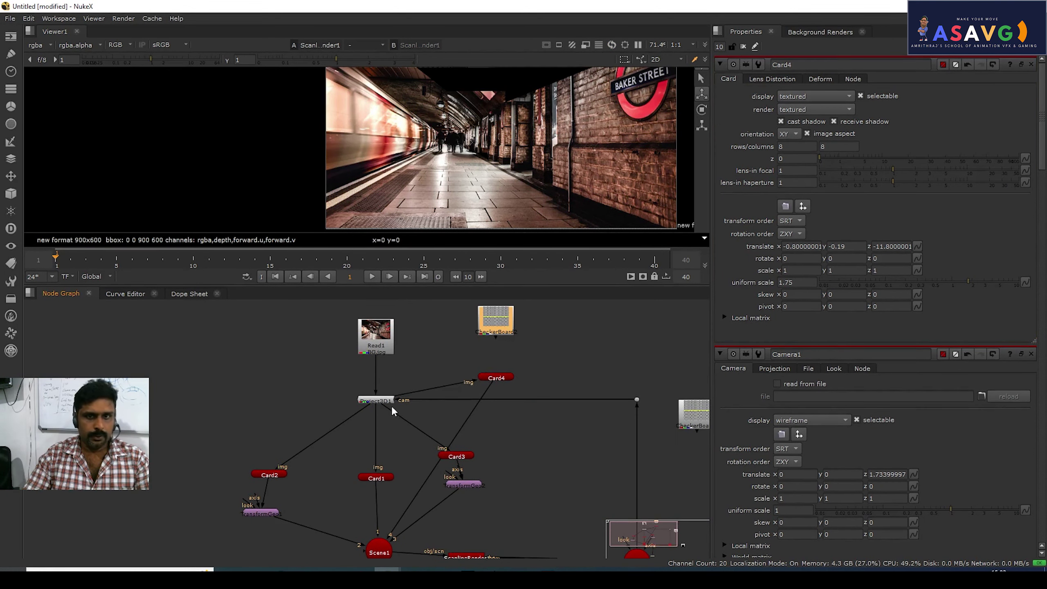
Try raising Card4 in the rendered view, and undo the move
scroll(459, 162, "up", 3)
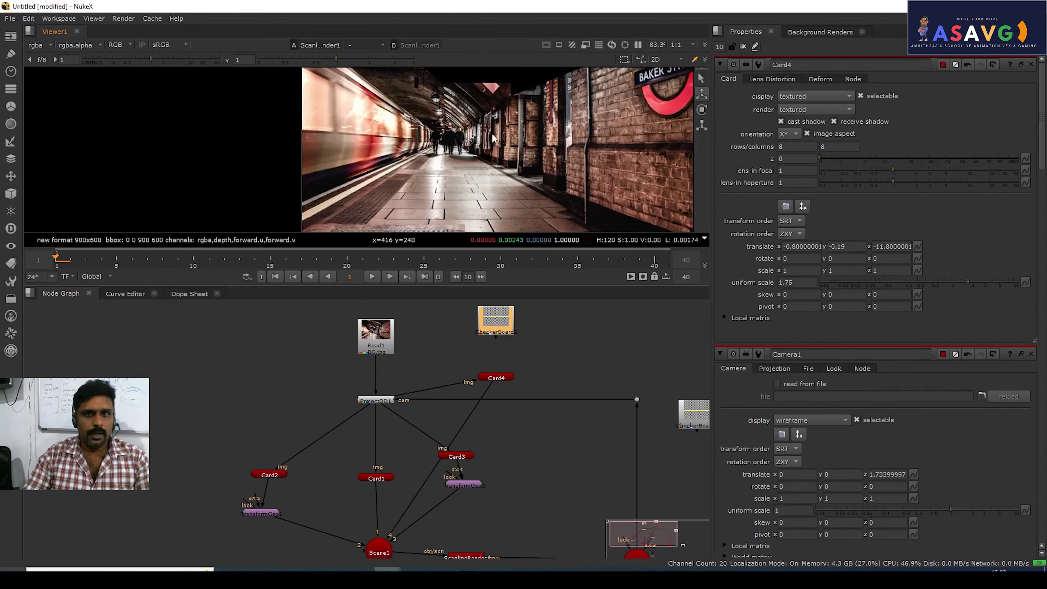
left_click(495, 379)
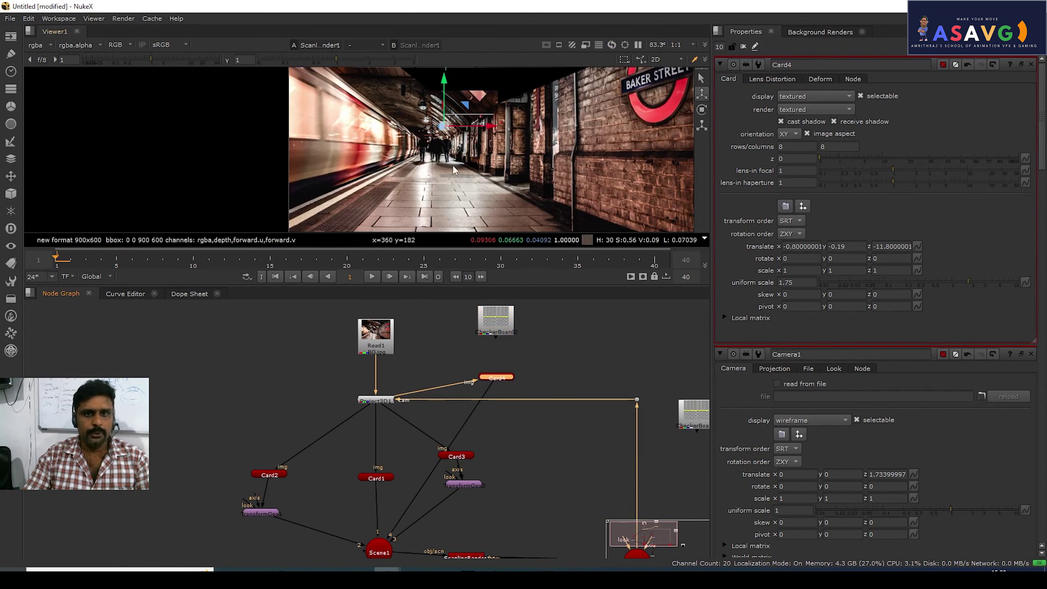
left_click_drag(444, 101, 444, 81)
middle_click_drag(462, 95, 462, 114)
key("ctrl+z")
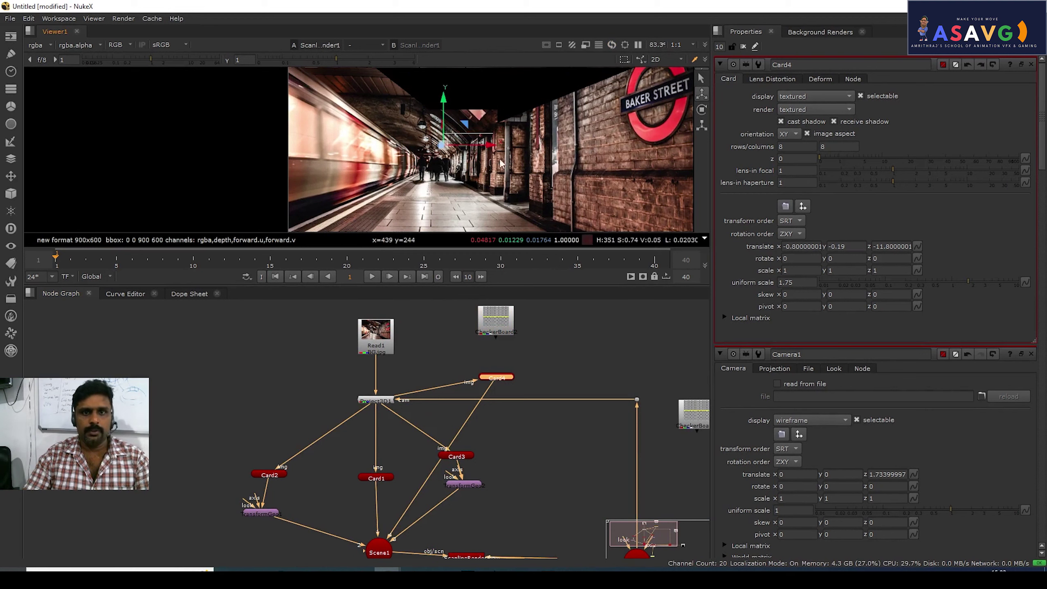
Set Card4's uniform scale to 10 and check that it fills the rendered station image
left_click_drag(969, 281, 999, 284)
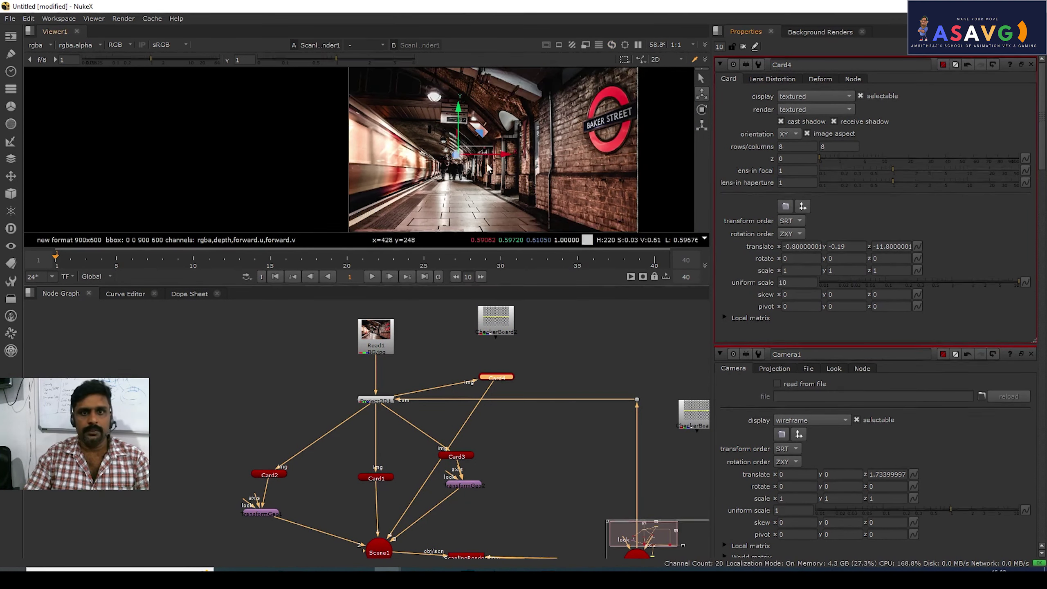
key("space")
middle_click_drag(482, 363, 528, 279)
scroll(528, 281, "up", 1)
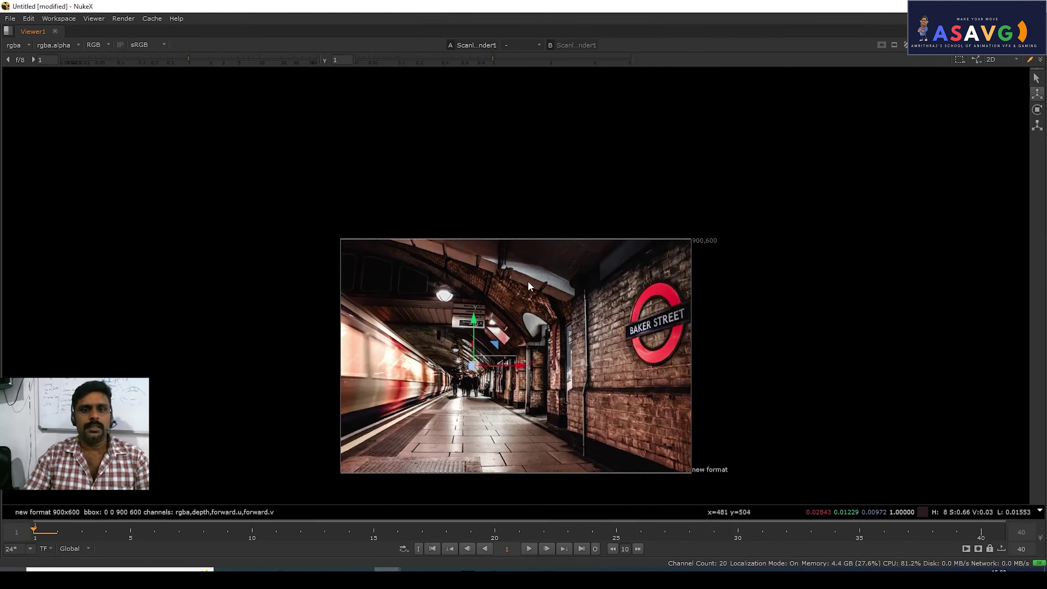
key("space")
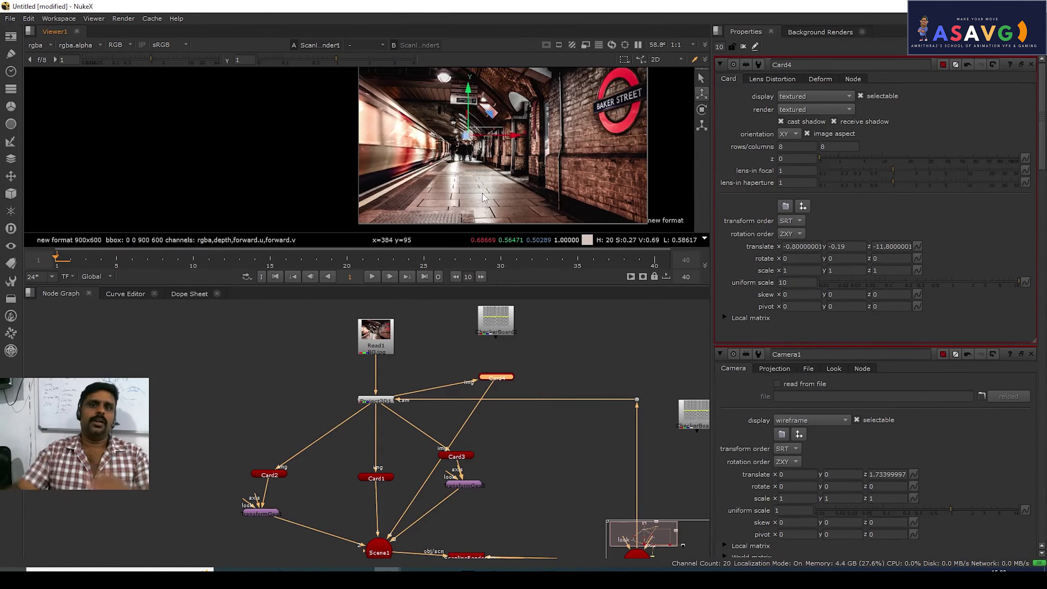
Examine the enlarged Card4 and the projected cards relative to Camera1 in the 3D view
key("Tab")
left_click_drag(389, 144, 301, 158, "ctrl")
scroll(328, 160, "up", 3)
scroll(301, 158, "down", 5)
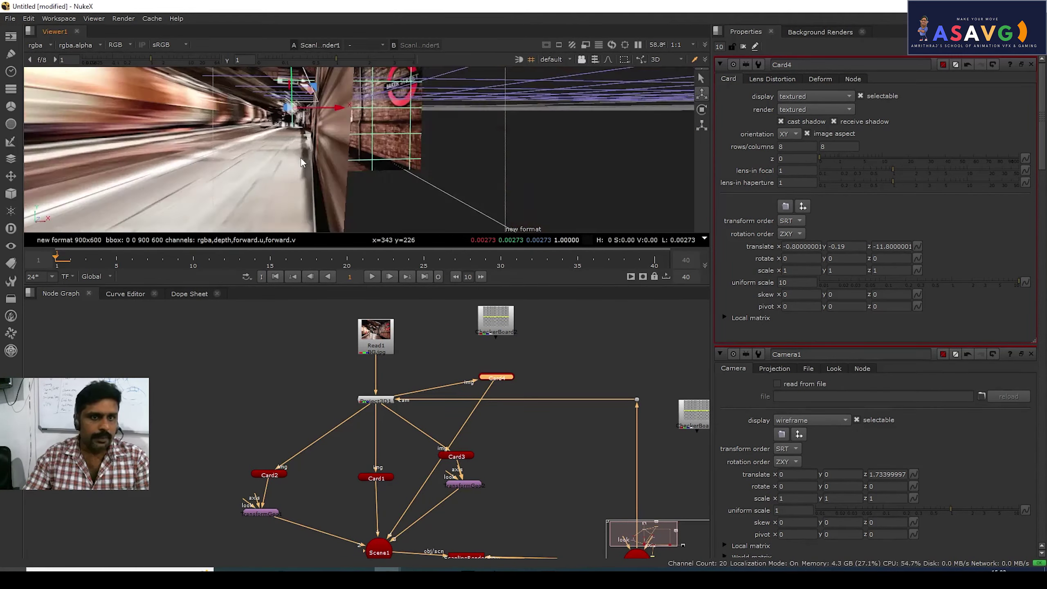
mouse_move(322, 183)
left_mouse_down("ctrl")
mouse_move(371, 197)
mouse_move(294, 189)
mouse_move(305, 174)
mouse_move(365, 185)
mouse_move(318, 197)
mouse_move(369, 190)
mouse_move(337, 177)
left_mouse_up("ctrl")
middle_click_drag(457, 426, 454, 391)
scroll(506, 448, "down", 2)
middle_click_drag(458, 461, 426, 460)
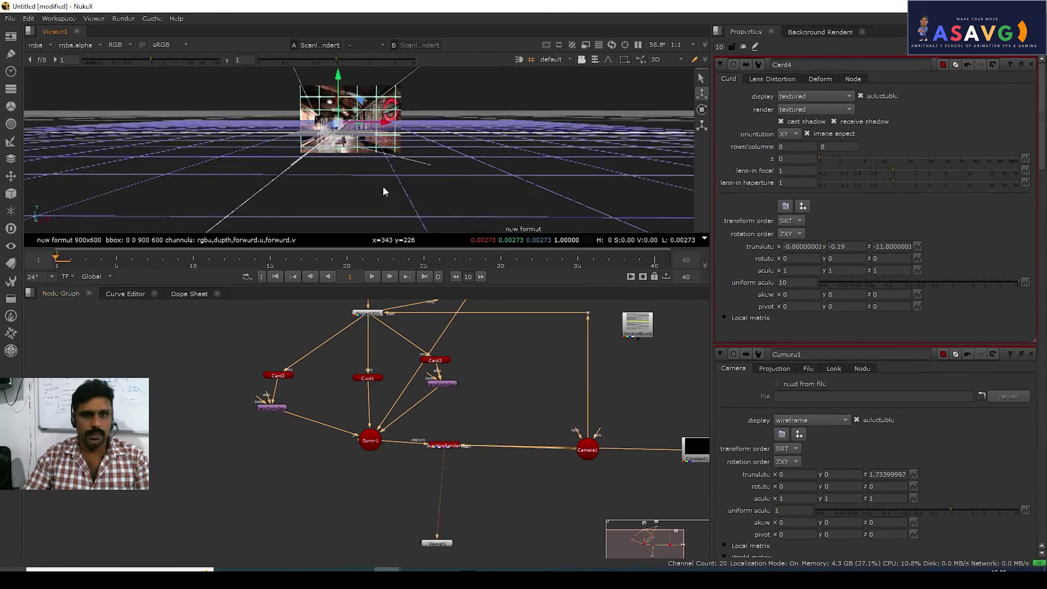
left_click_drag(389, 187, 350, 197, "ctrl")
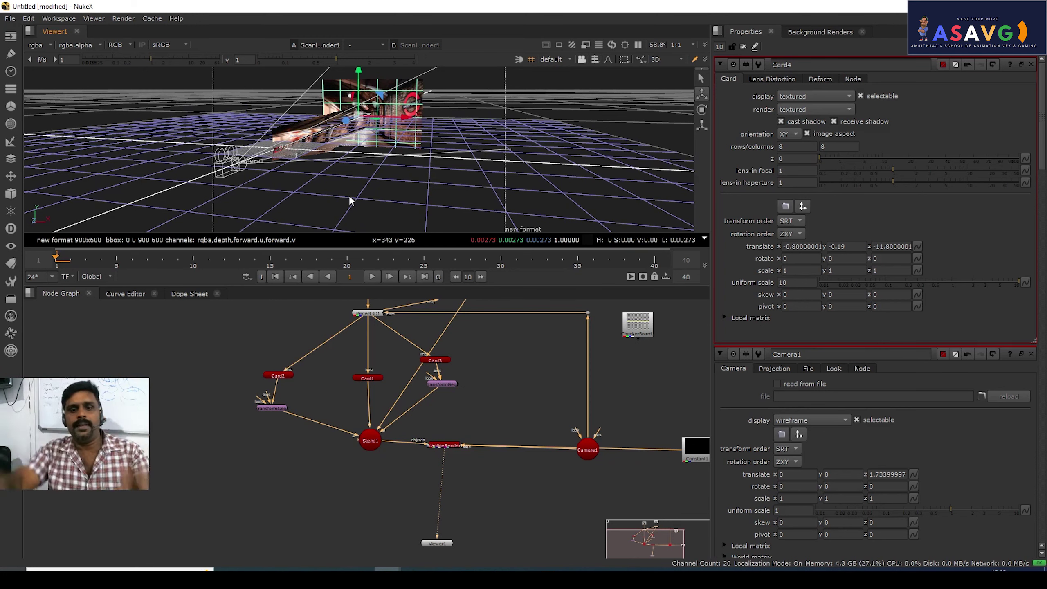
scroll(380, 426, "up", 4)
scroll(396, 448, "down", 4)
Move the Camera1 node higher in the node graph, above the ScanlineRender1 level
left_click(525, 362)
left_click_drag(524, 363, 513, 360)
middle_click_drag(367, 398, 437, 411)
middle_click_drag(364, 440, 408, 438)
middle_click_drag(250, 470, 307, 466)
middle_click_drag(614, 369, 549, 389)
left_click_drag(575, 370, 590, 394)
scroll(591, 393, "down", 3)
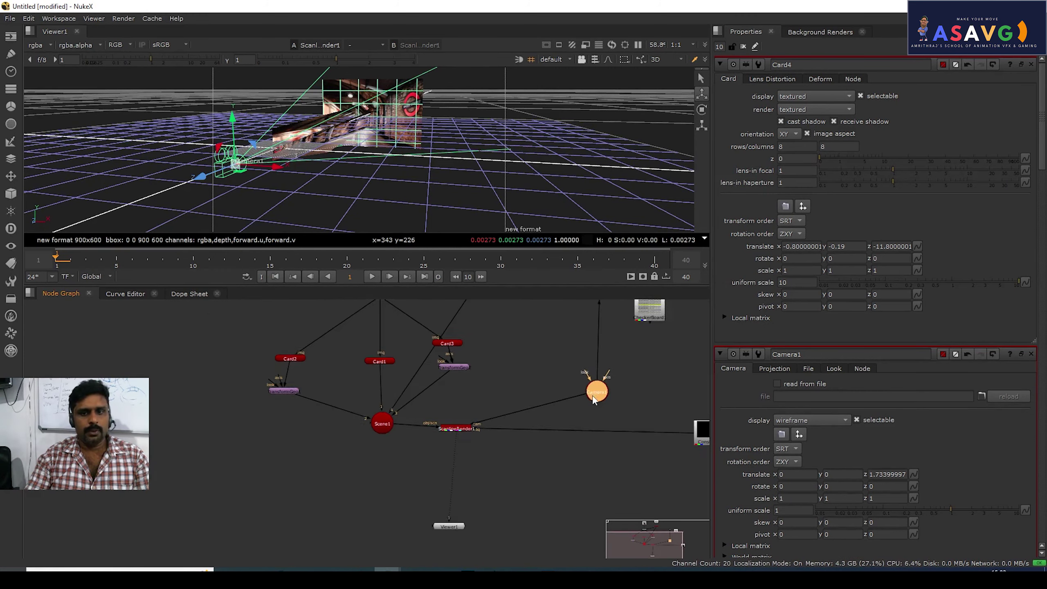
Rename the Camera1 node as PROJECTOR
middle_click_drag(591, 392, 582, 447)
double_click(586, 447)
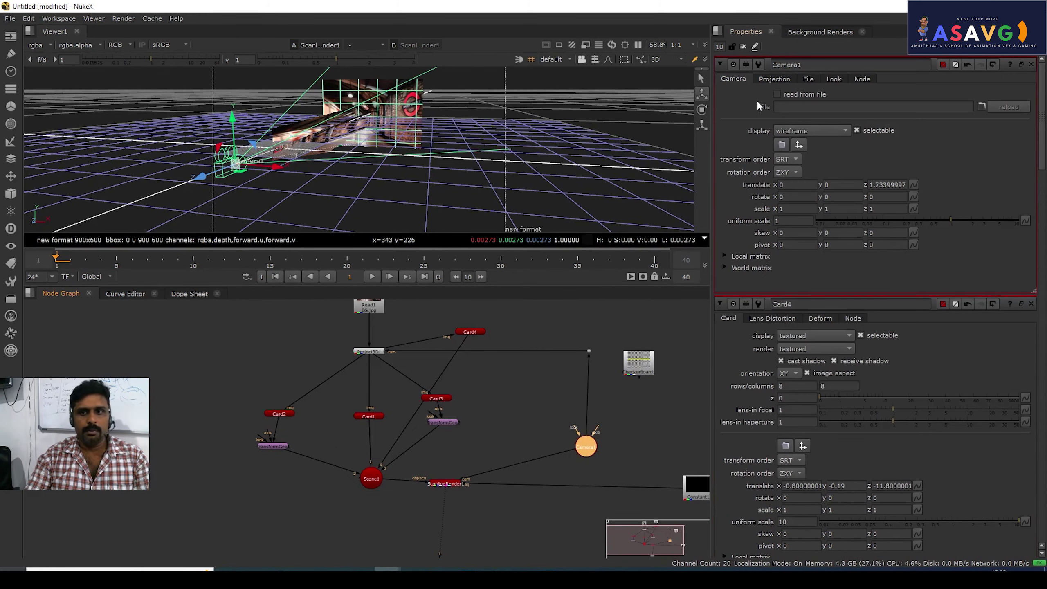
double_click(824, 65)
type("PRO")
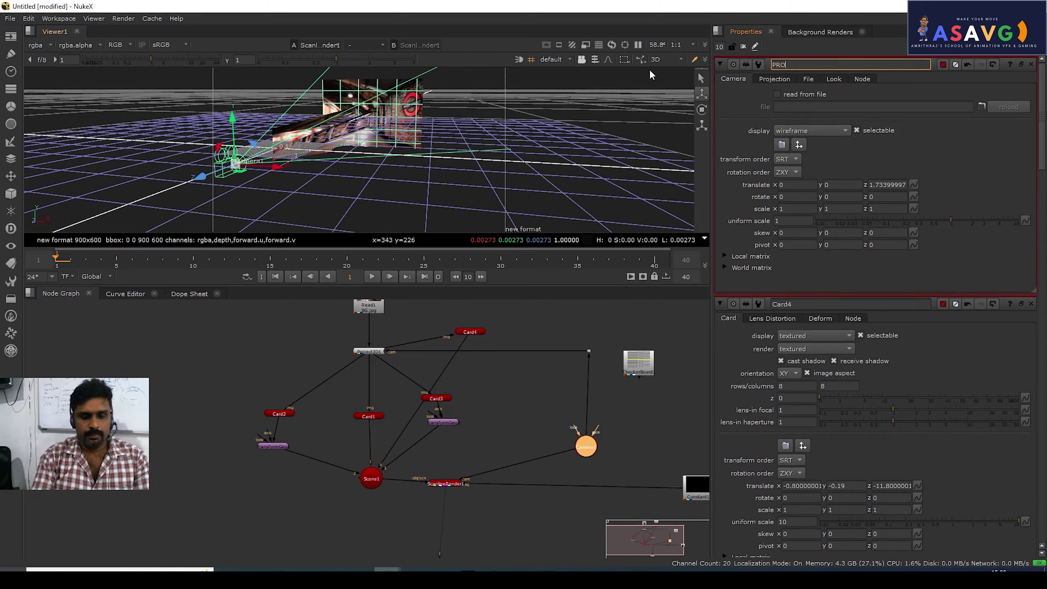
type("JECTOR")
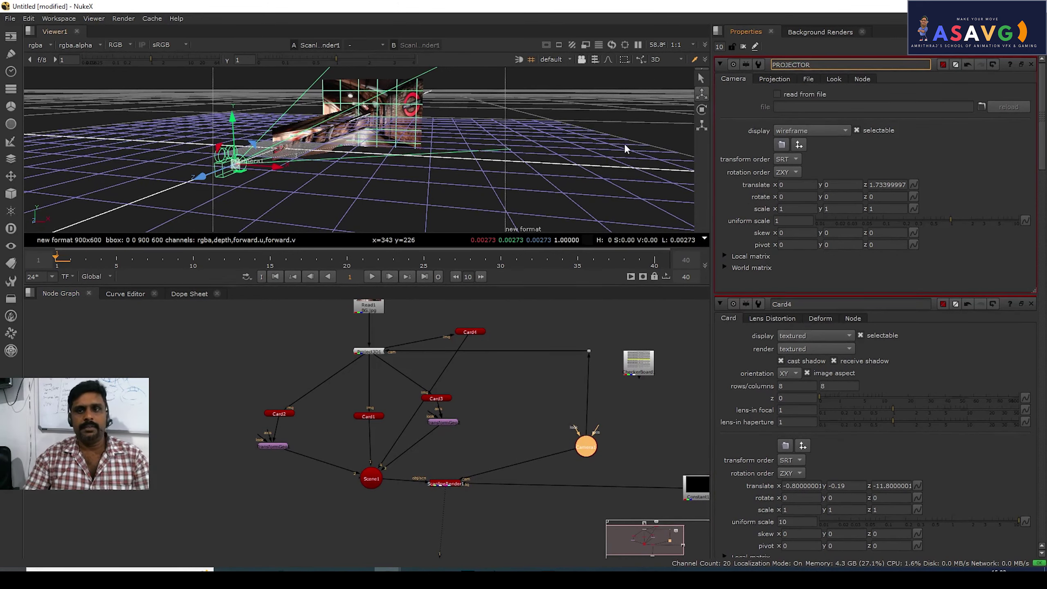
left_click(511, 492)
Add a second Camera node below Card2's TransformGeo and name it ANIMATABLE
middle_click_drag(486, 513, 519, 503)
scroll(461, 487, "up", 1)
middle_click_drag(295, 513, 301, 505)
key("Tab")
type("came")
key("Return")
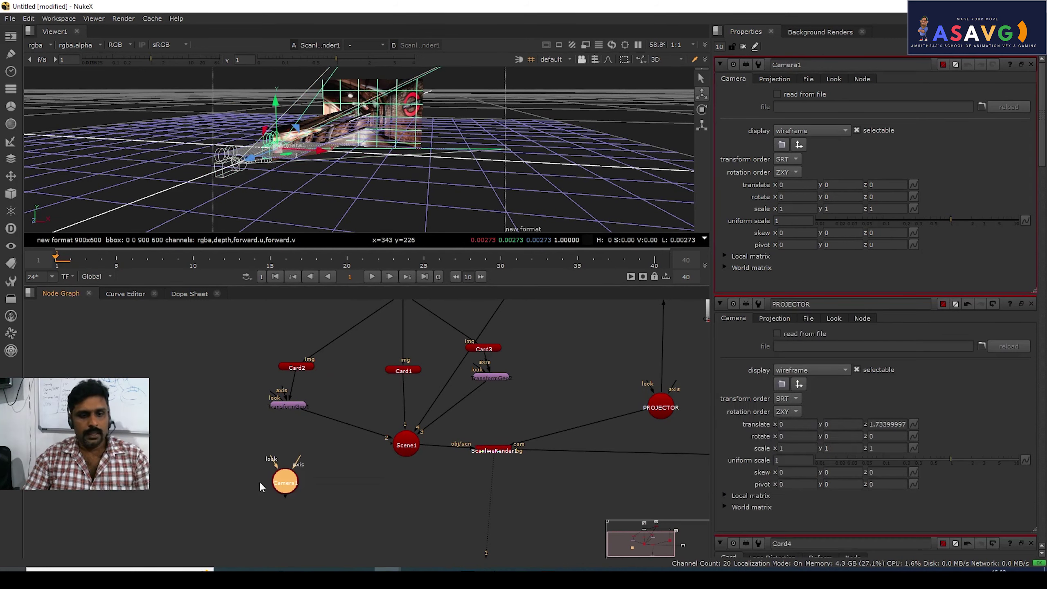
type("ANIMATABLE")
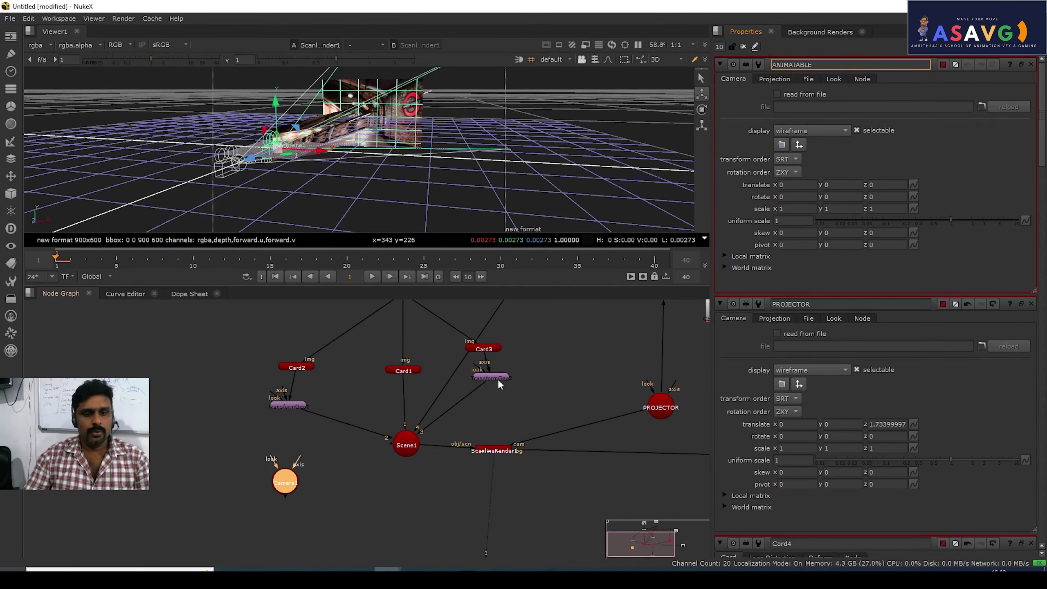
left_click(354, 506)
scroll(333, 490, "up", 2)
mouse_move(323, 489)
middle_mouse_down()
mouse_move(326, 449)
mouse_move(265, 490)
middle_mouse_up()
scroll(327, 450, "down", 1)
middle_click_drag(550, 404, 444, 446)
left_click_drag(517, 421, 526, 397)
key("ctrl+z")
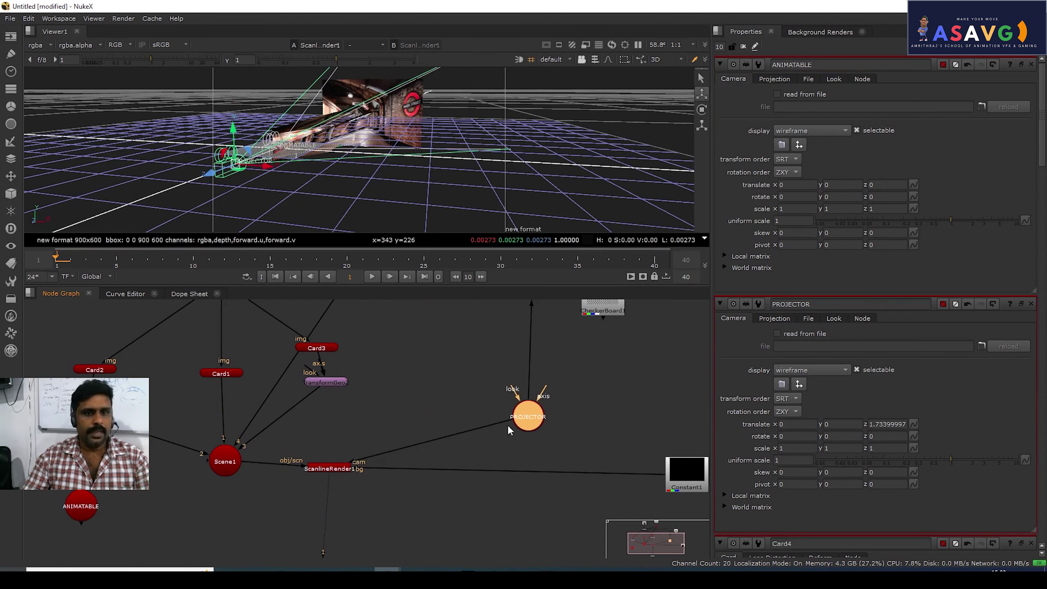
Disconnect PROJECTOR from ScanlineRender1's cam input and connect the ANIMATABLE camera there instead
middle_click_drag(480, 455, 486, 478)
middle_click_drag(439, 452, 456, 429)
left_click_drag(378, 470, 380, 457)
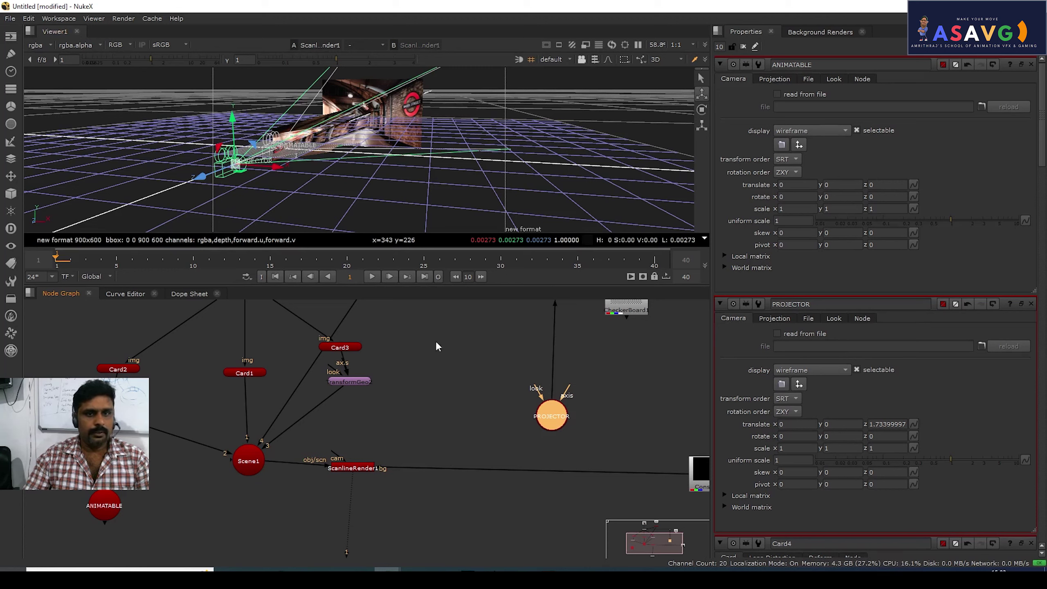
middle_click_drag(333, 462, 493, 442)
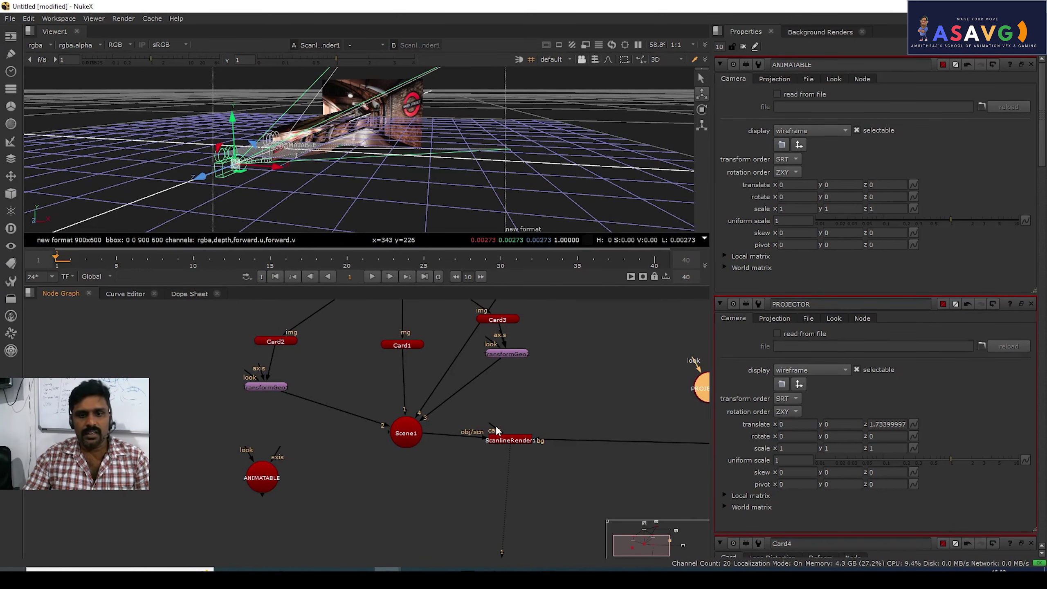
left_click_drag(415, 464, 272, 483)
Try moving the PROJECTOR camera along its z axis and examine the effect on the projection in 3D
left_click_drag(267, 171, 298, 174, "ctrl")
key("space")
mouse_move(298, 265)
left_mouse_down("ctrl")
mouse_move(282, 257)
mouse_move(302, 262)
left_mouse_up("ctrl")
left_click_drag(554, 247, 611, 294, "ctrl")
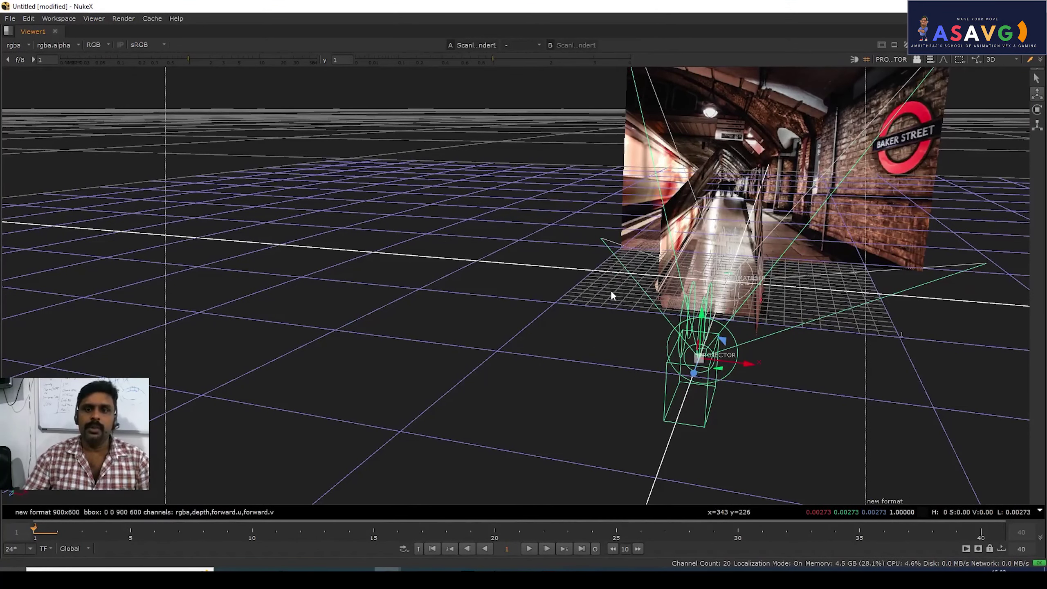
left_click_drag(694, 373, 723, 437)
left_click_drag(764, 358, 539, 379, "ctrl")
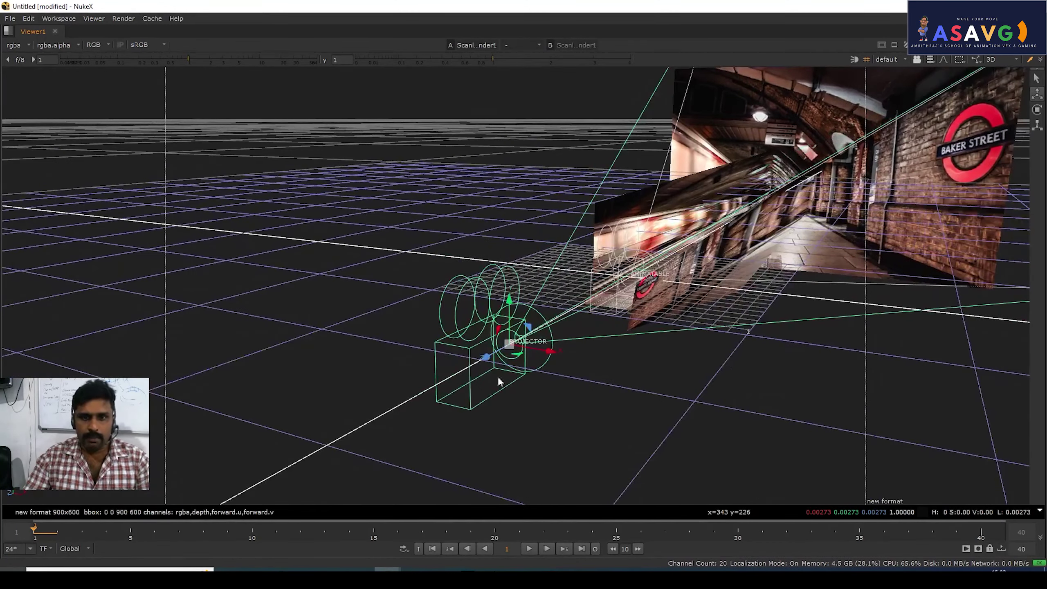
mouse_move(485, 358)
left_mouse_down()
mouse_move(496, 354)
mouse_move(488, 357)
left_mouse_up()
left_click_drag(596, 336, 637, 347, "ctrl")
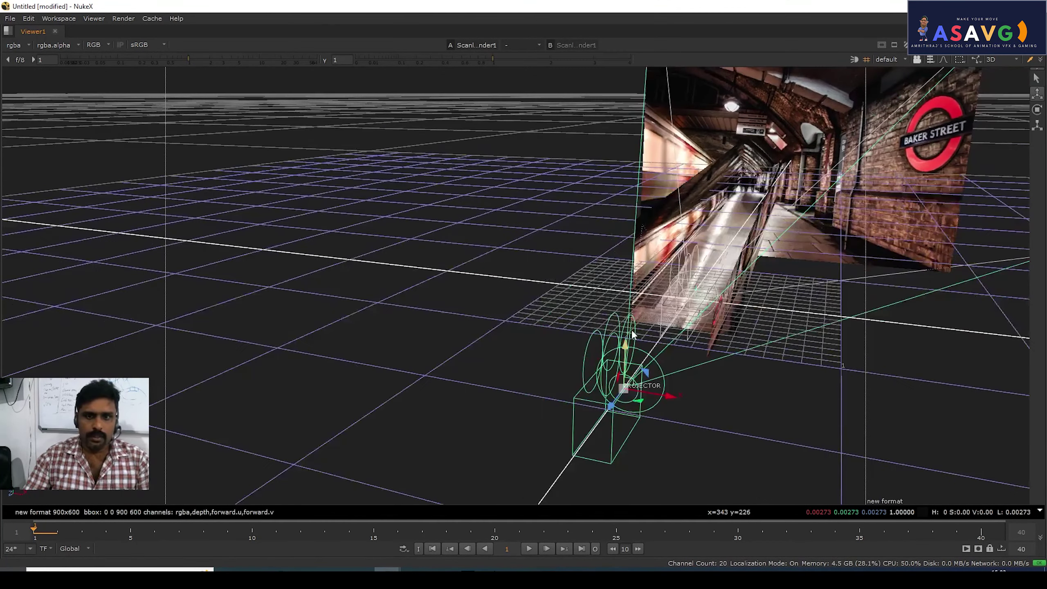
mouse_move(689, 299)
left_mouse_down("ctrl")
mouse_move(611, 386)
mouse_move(677, 299)
left_mouse_up("ctrl")
Move the ANIMATABLE camera to about z 0.155 and set a translate key at frame 1
key("Tab")
key("Tab")
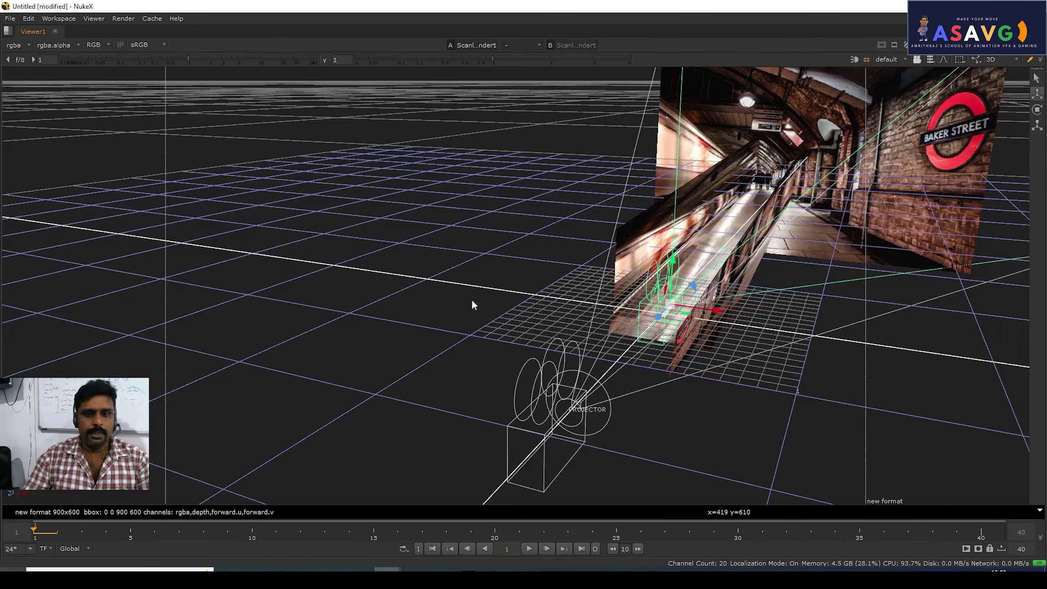
left_click_drag(658, 317, 573, 392)
key("space")
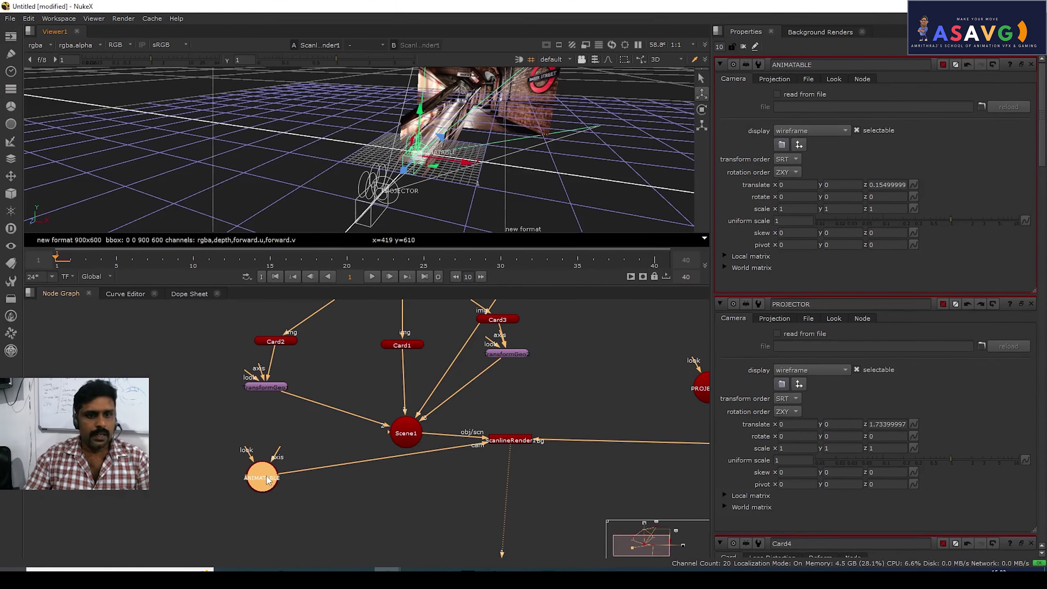
scroll(300, 184, "down", 2)
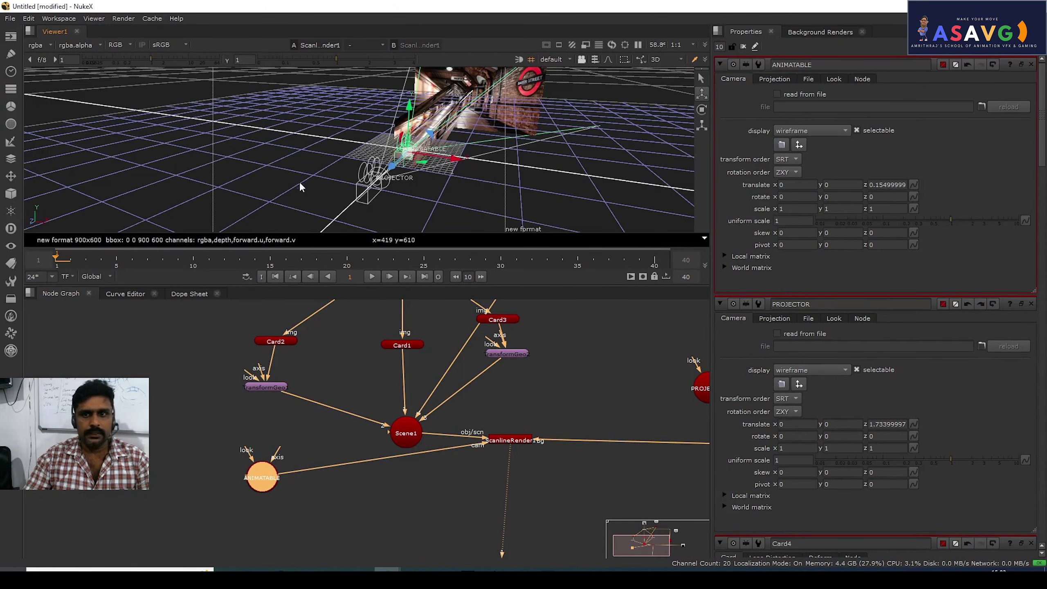
left_click(918, 185)
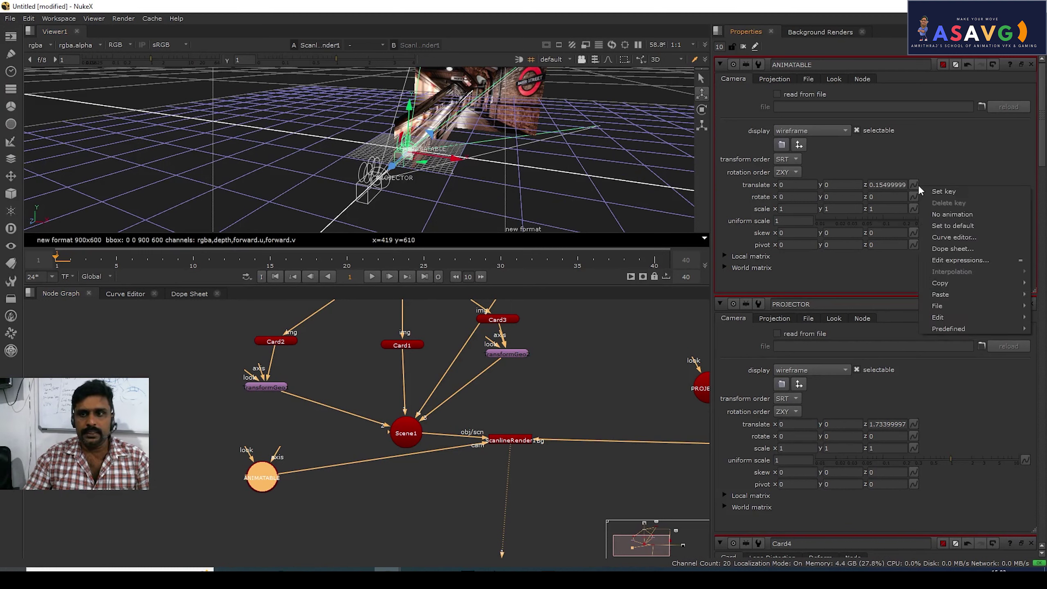
left_click(931, 192)
At frame 40, move the ANIMATABLE camera to about x -0.41, z -2.76, and return to the first frame
left_click(195, 259)
left_click_drag(195, 259, 655, 259)
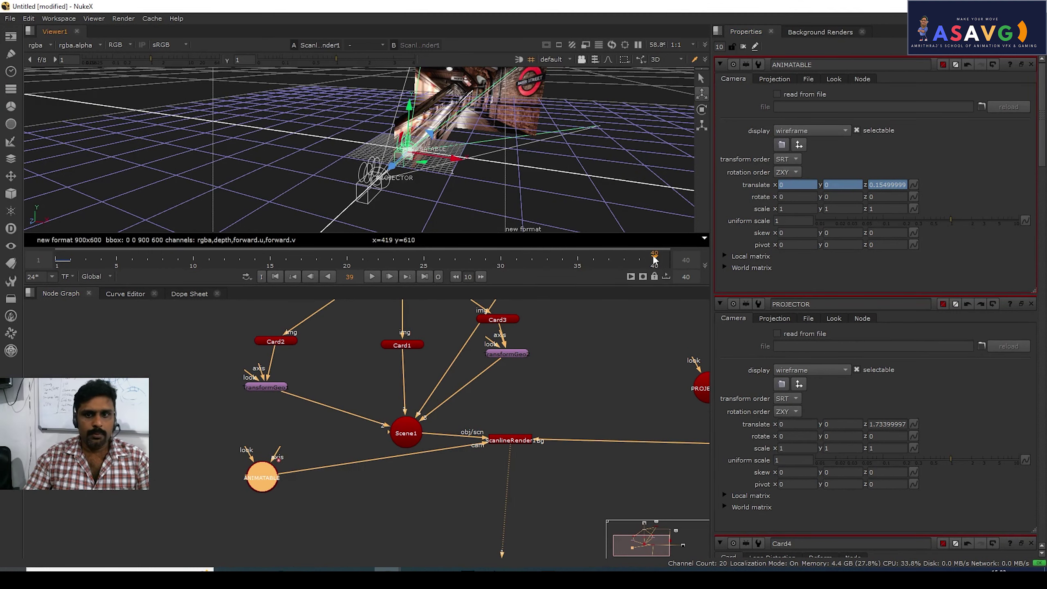
left_click_drag(439, 201, 404, 200, "ctrl")
left_click_drag(321, 203, 520, 110)
left_click_drag(472, 146, 532, 133, "ctrl")
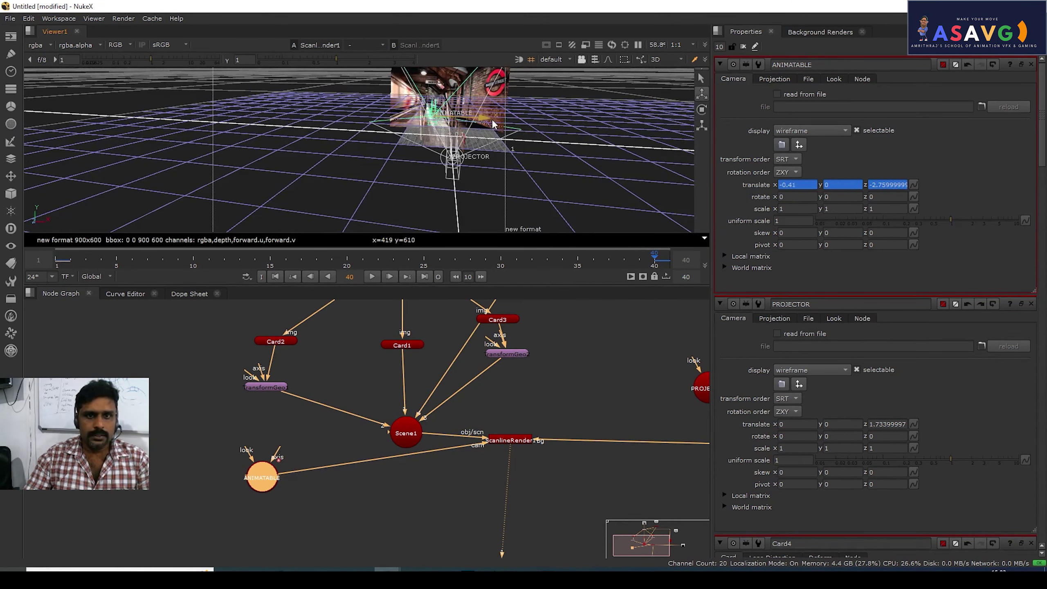
left_click_drag(460, 248, 2, 289)
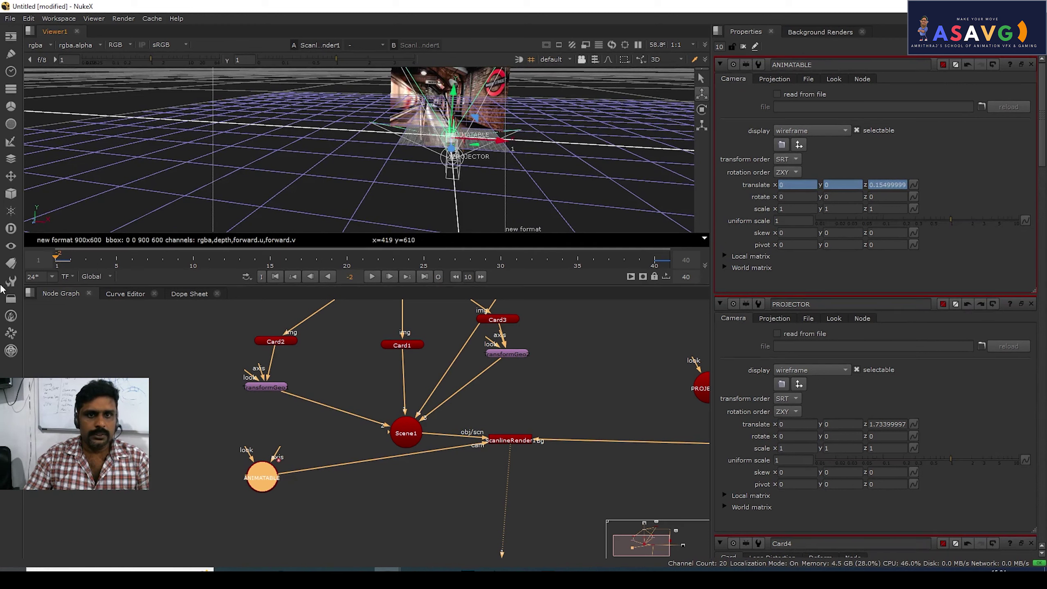
Remove the existing translate animation from the ANIMATABLE camera
left_click_drag(500, 149, 483, 144)
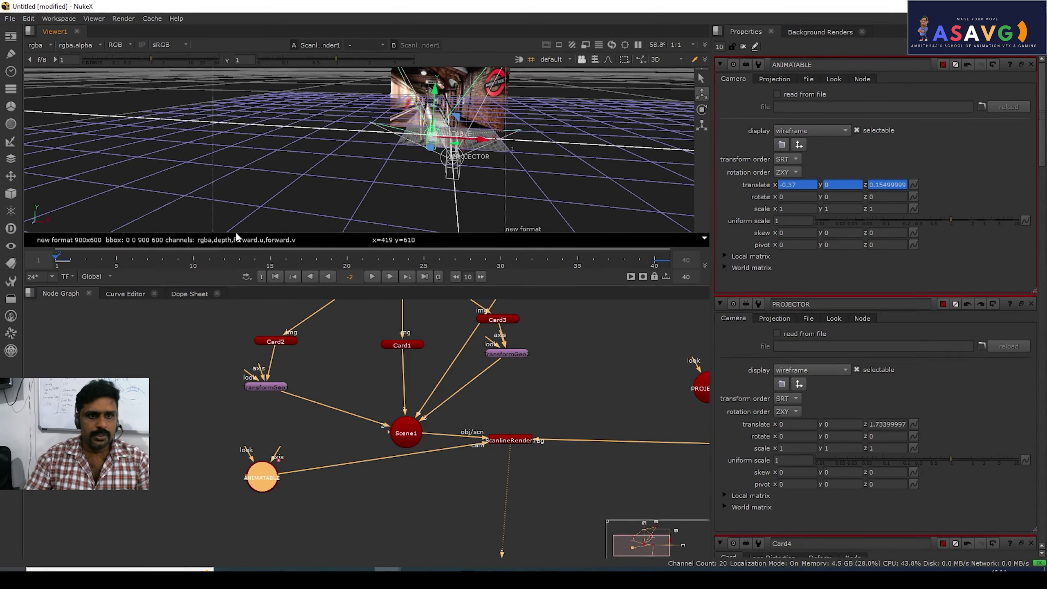
left_click_drag(237, 258, 76, 278)
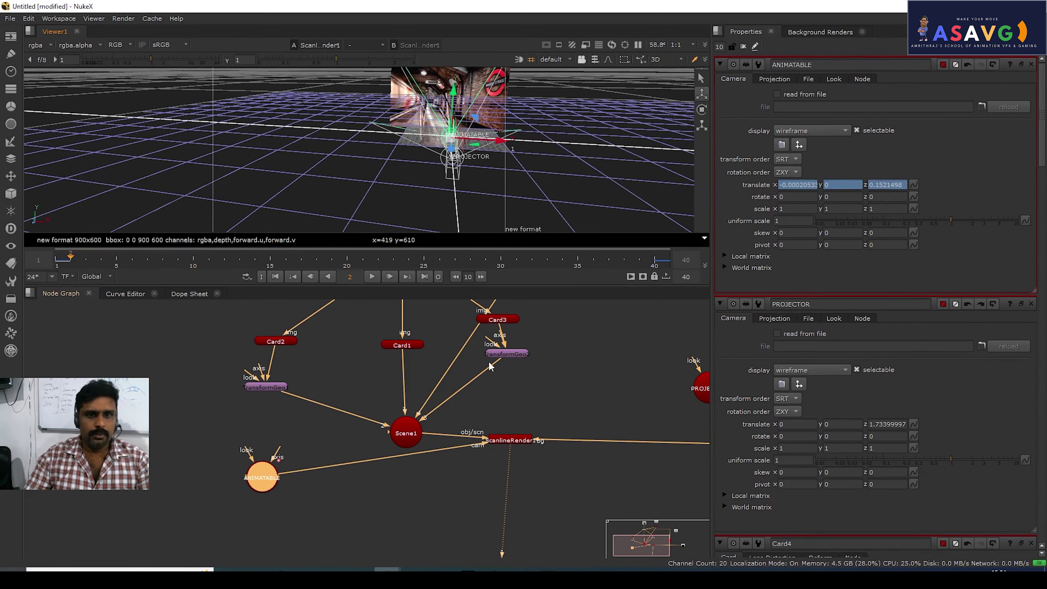
left_click(909, 185)
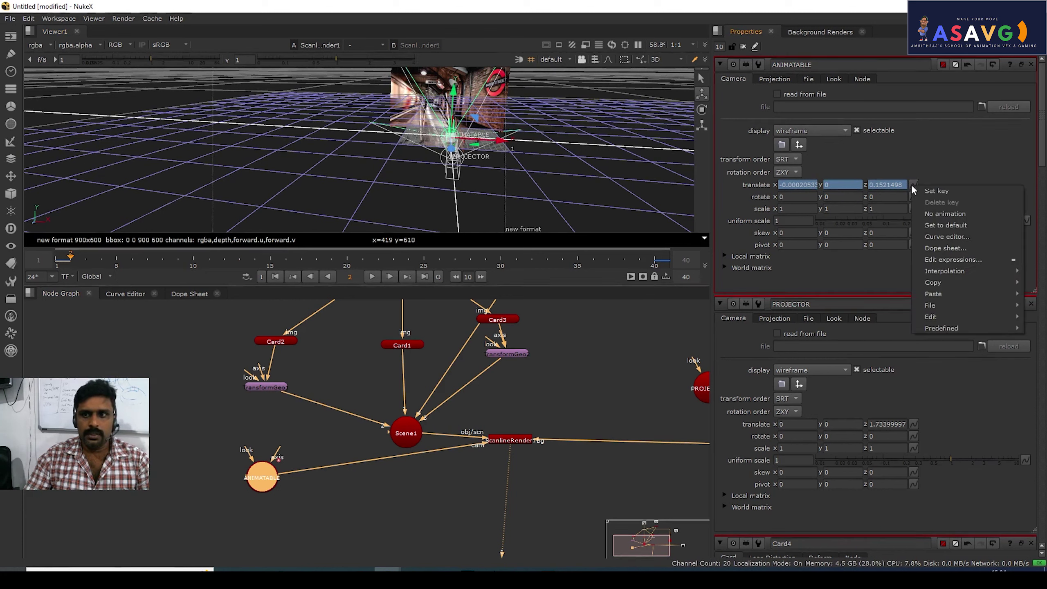
left_click(942, 215)
left_click(545, 301)
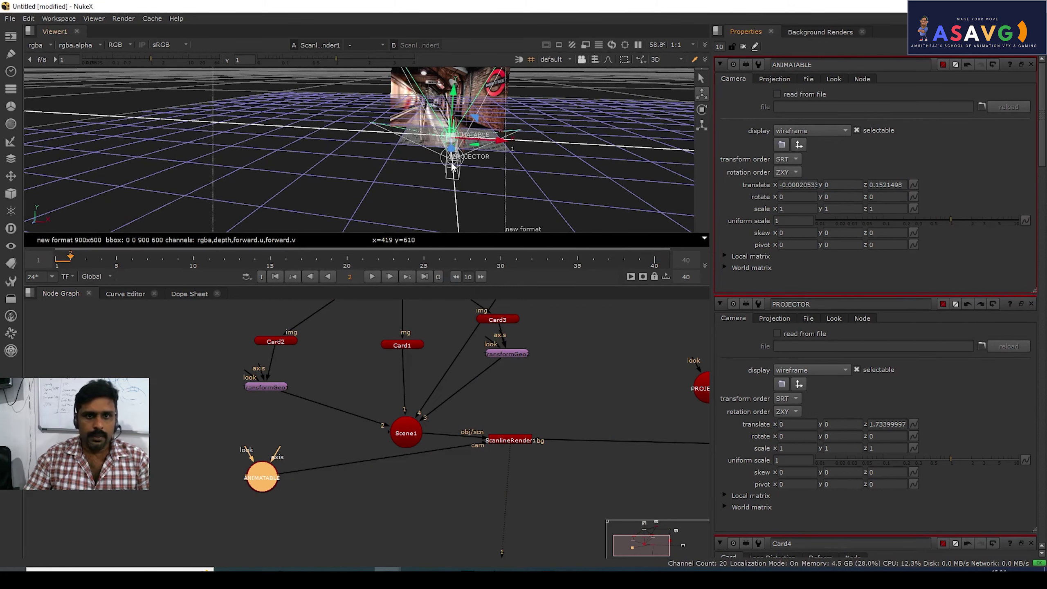
Move the ANIMATABLE camera to about x -0.275 and set a translate key at frame 1
scroll(457, 170, "up", 2)
left_click_drag(531, 156, 467, 198)
key("Tab")
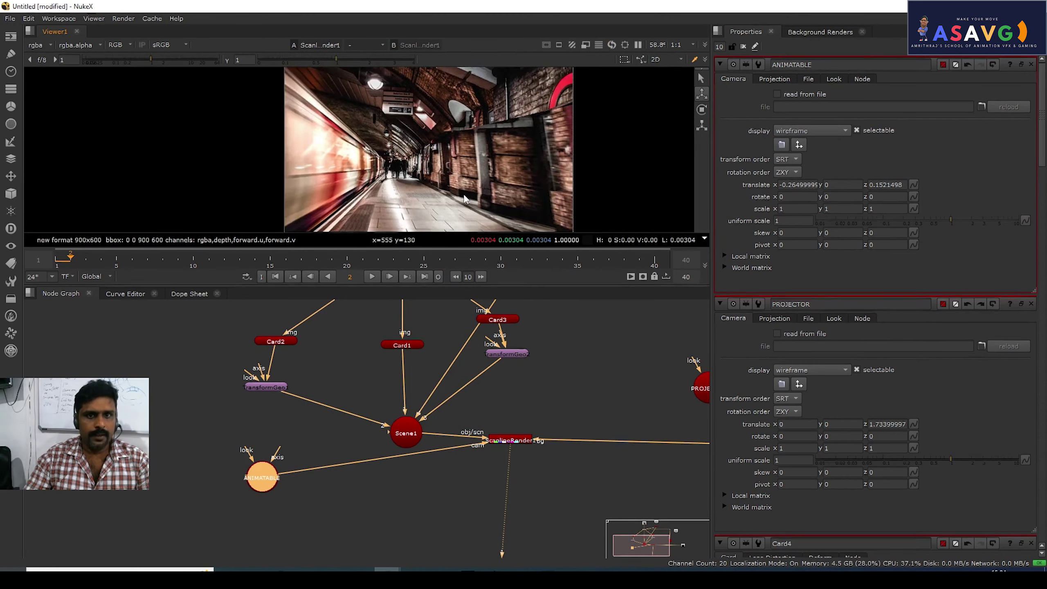
key("Tab")
left_click_drag(506, 160, 514, 159)
left_click_drag(84, 262, 55, 262)
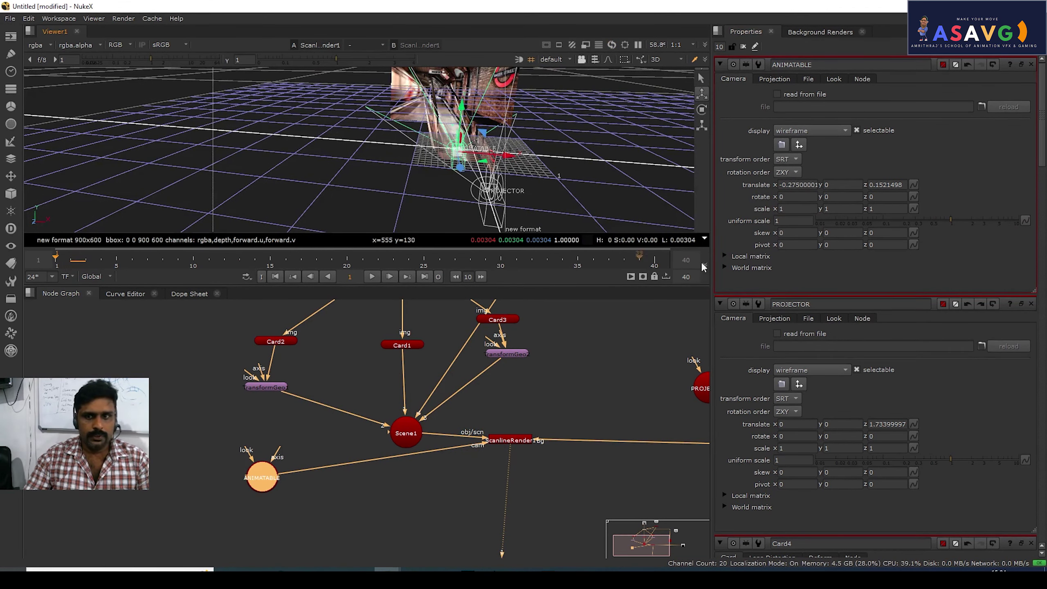
left_click(914, 185)
left_click(936, 194)
At frame 40, move the ANIMATABLE camera forward along its z axis toward the back card
left_click(655, 260)
left_click_drag(538, 201, 520, 223, "ctrl")
left_click_drag(444, 200, 469, 11)
scroll(444, 178, "up", 2)
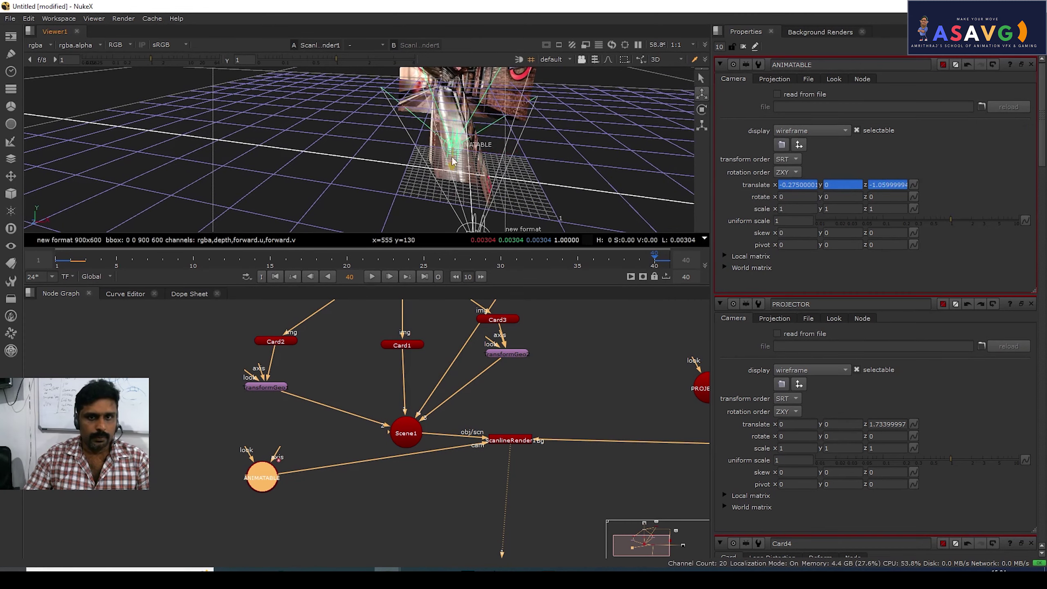
Play the camera move in the rendered 2D view and examine the card edges for gaps
key("Tab")
left_click_drag(323, 255, 9, 260)
scroll(363, 184, "down", 1)
left_click(372, 276)
left_click(373, 276)
scroll(470, 132, "down", 1)
middle_click_drag(440, 150, 462, 152)
scroll(454, 154, "up", 2)
Move Card3 outward to about x 0.18, y 0.80, z -7.07 and check it near the first frame
middle_click_drag(541, 353, 575, 418)
double_click(539, 402)
left_click_drag(433, 185, 497, 188)
key("ctrl+z")
middle_click_drag(503, 198, 523, 203)
left_click_drag(536, 223, 536, 204)
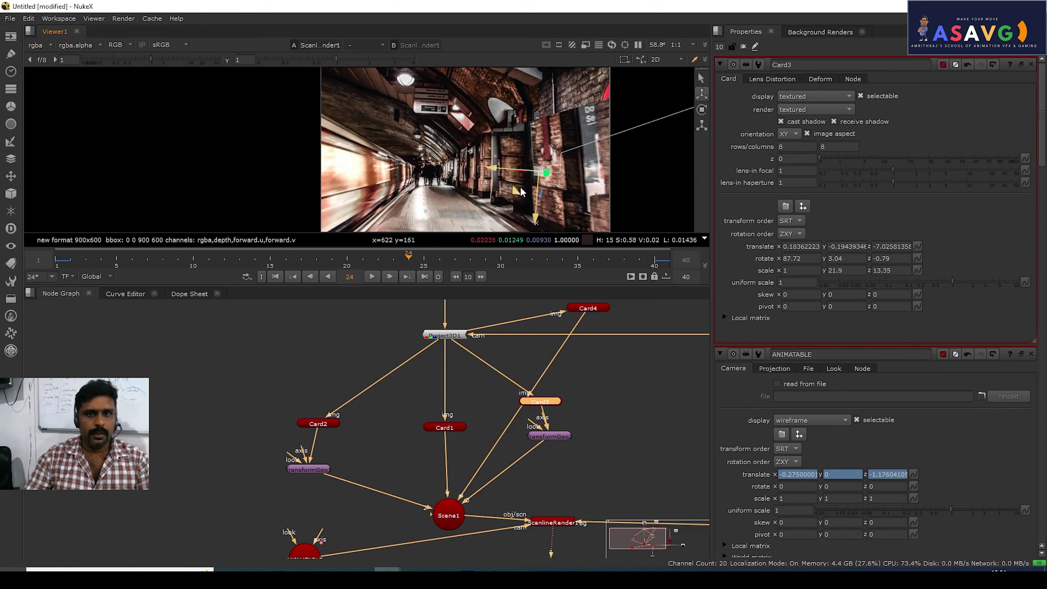
left_click_drag(499, 173, 606, 182)
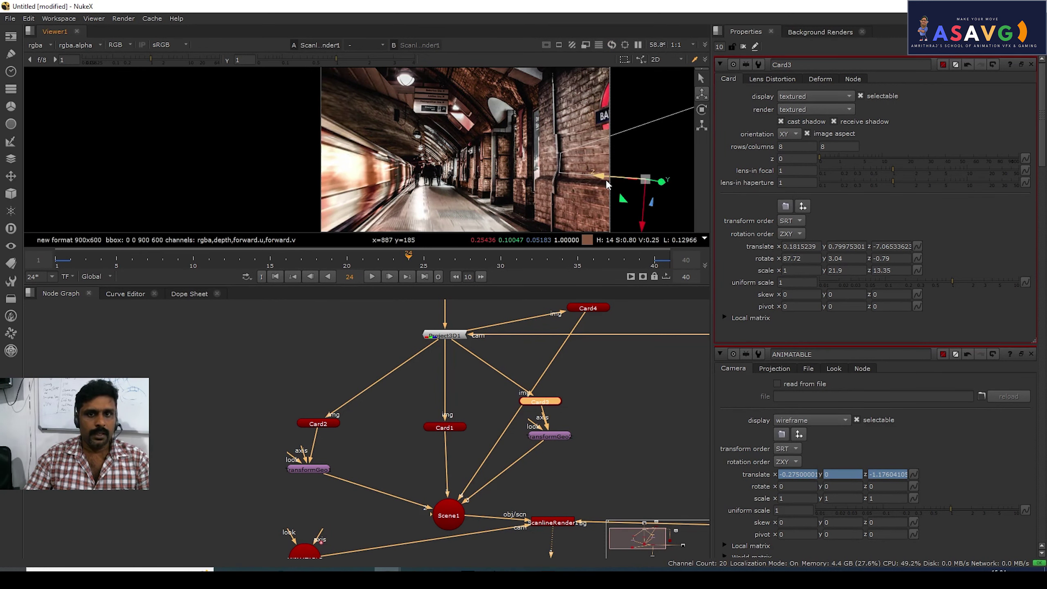
left_click_drag(119, 257, 70, 258)
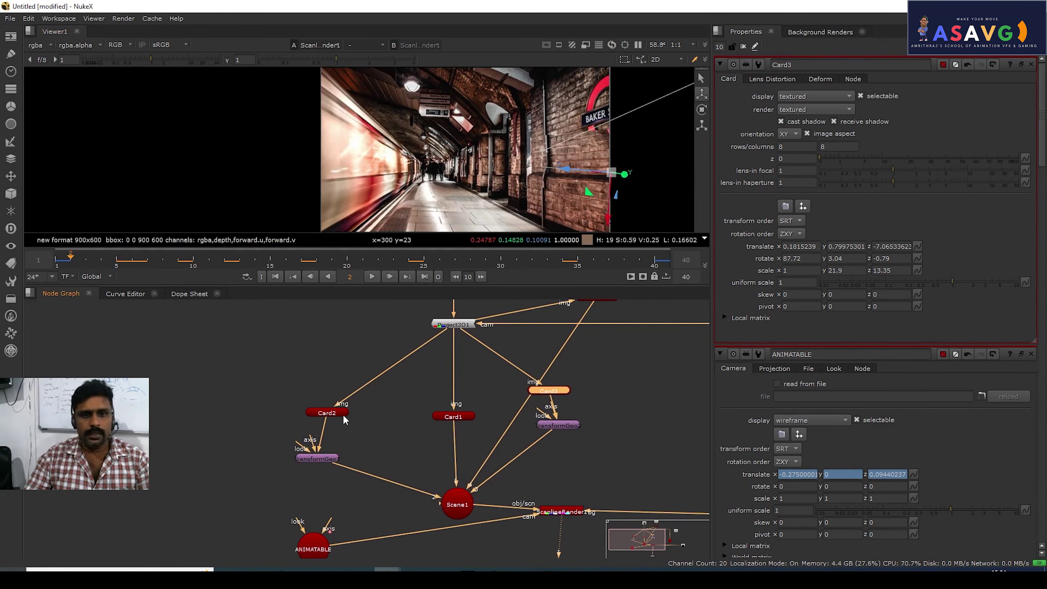
Move Card2 outward on the train side to about x -1.33, y -2.12, z -6.84 and play the result
left_click(334, 413)
scroll(461, 158, "down", 2)
left_click_drag(408, 152, 325, 148)
left_click(373, 277)
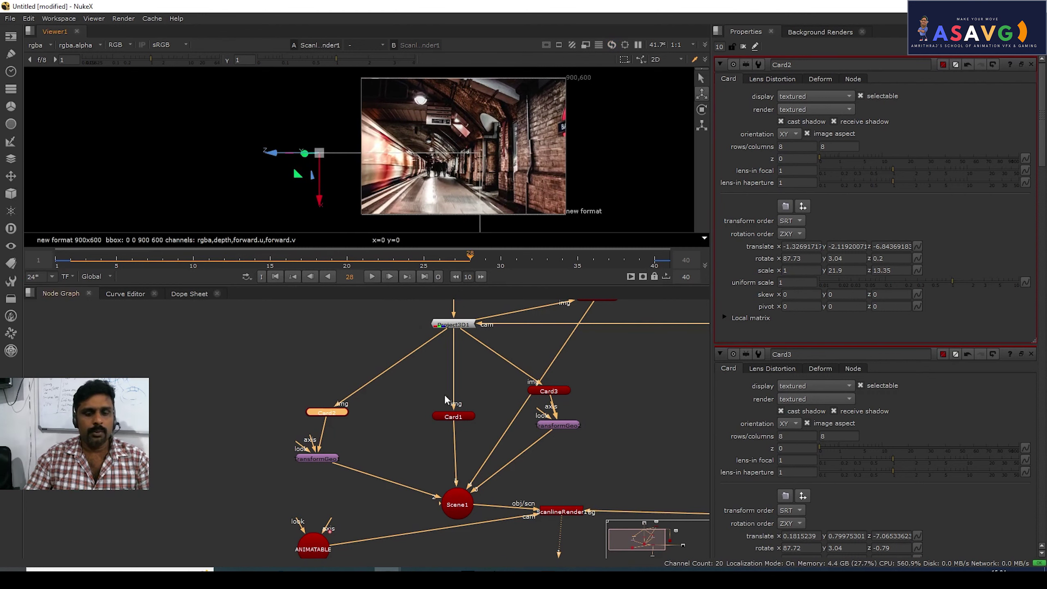
Lower the floor Card1 to about x -0.63, y -1.00, z -6.94
middle_click_drag(468, 425, 459, 398)
double_click(456, 393)
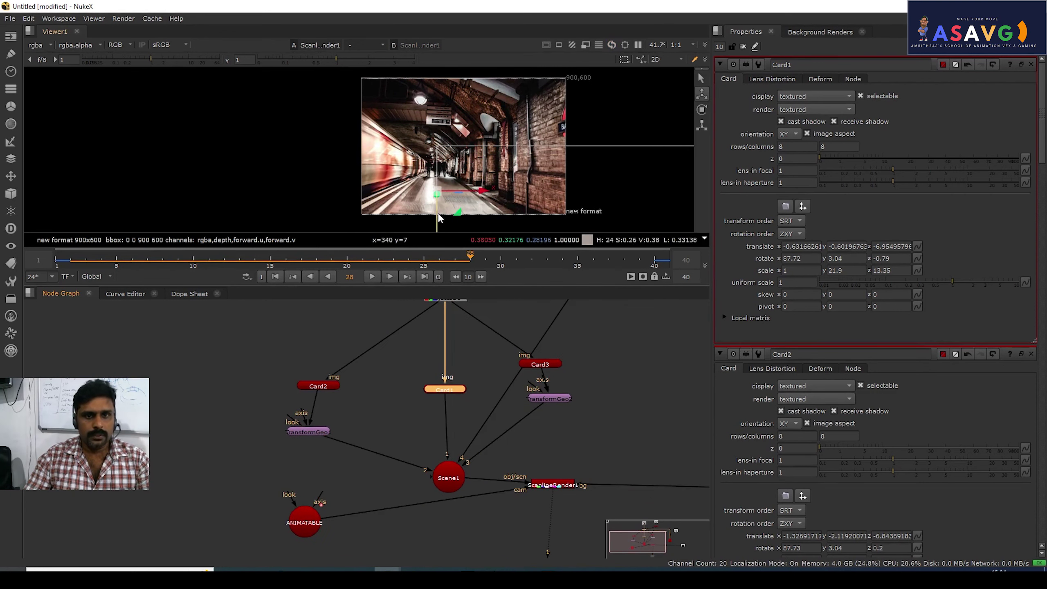
left_click_drag(438, 218, 439, 235)
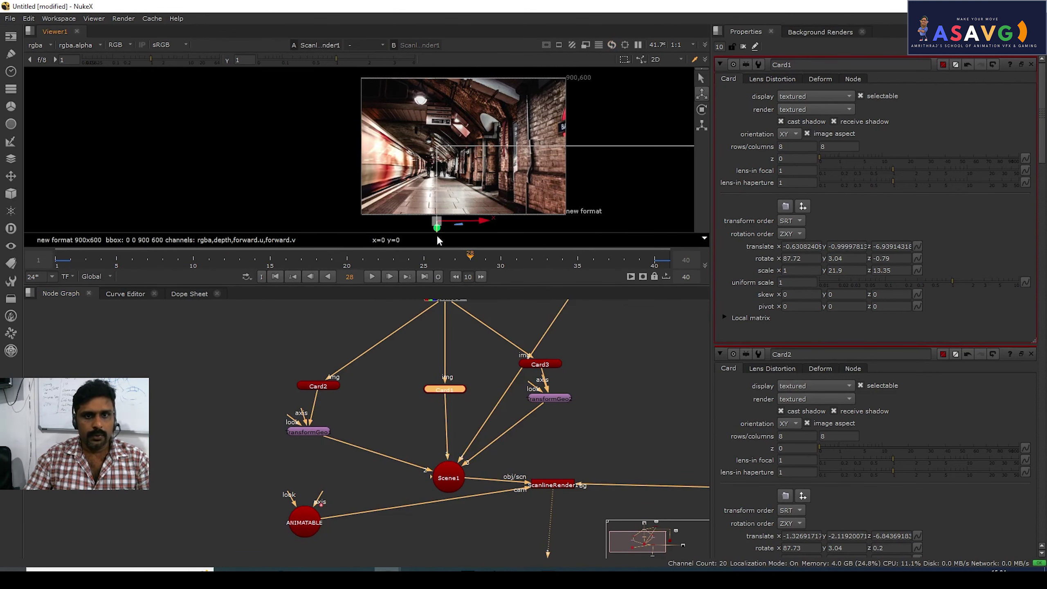
middle_click_drag(420, 225, 407, 244)
Play the animation in the enlarged viewer and examine the floor, walls and back of the station
left_click(372, 277)
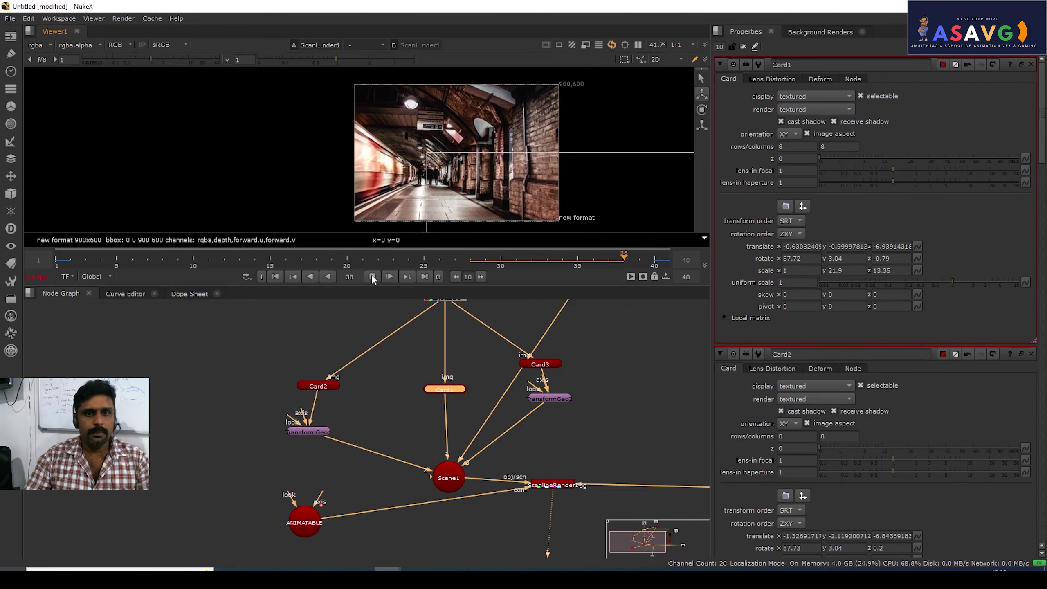
scroll(440, 169, "up", 2)
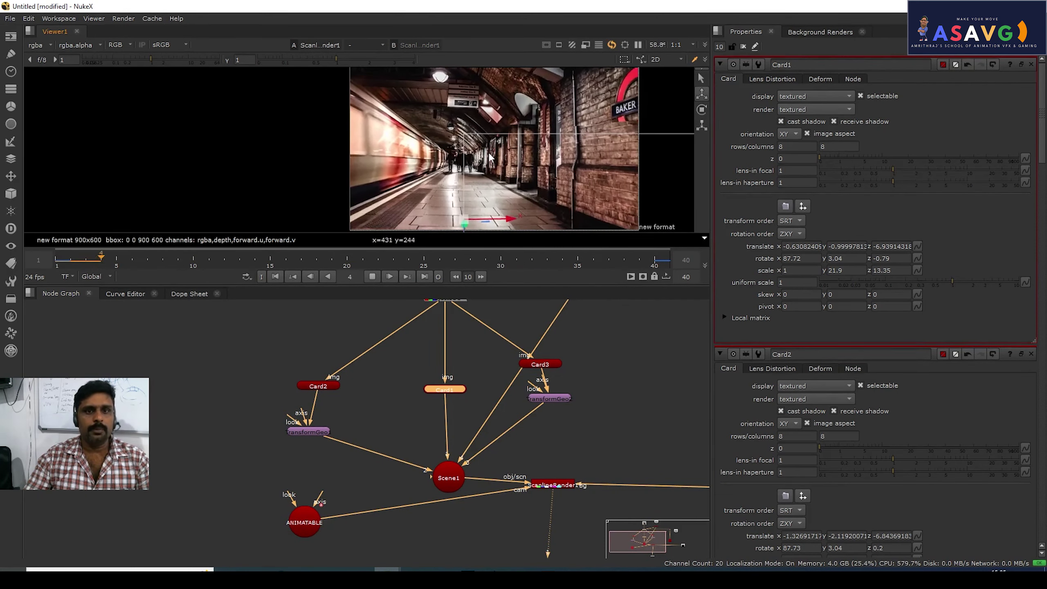
key("space")
scroll(454, 279, "up", 1)
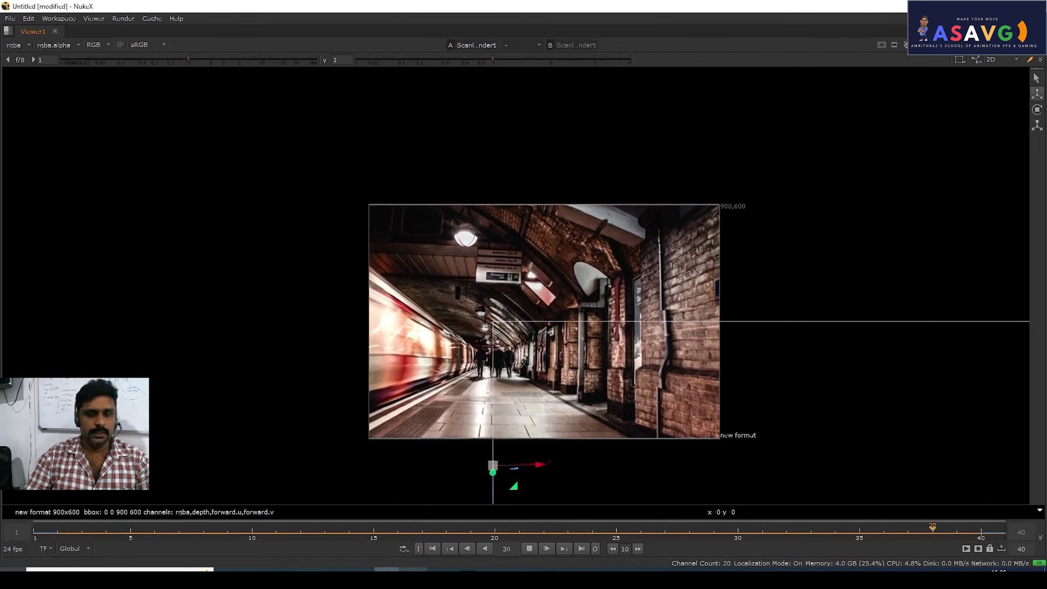
left_click(529, 548)
middle_click_drag(515, 338, 536, 319)
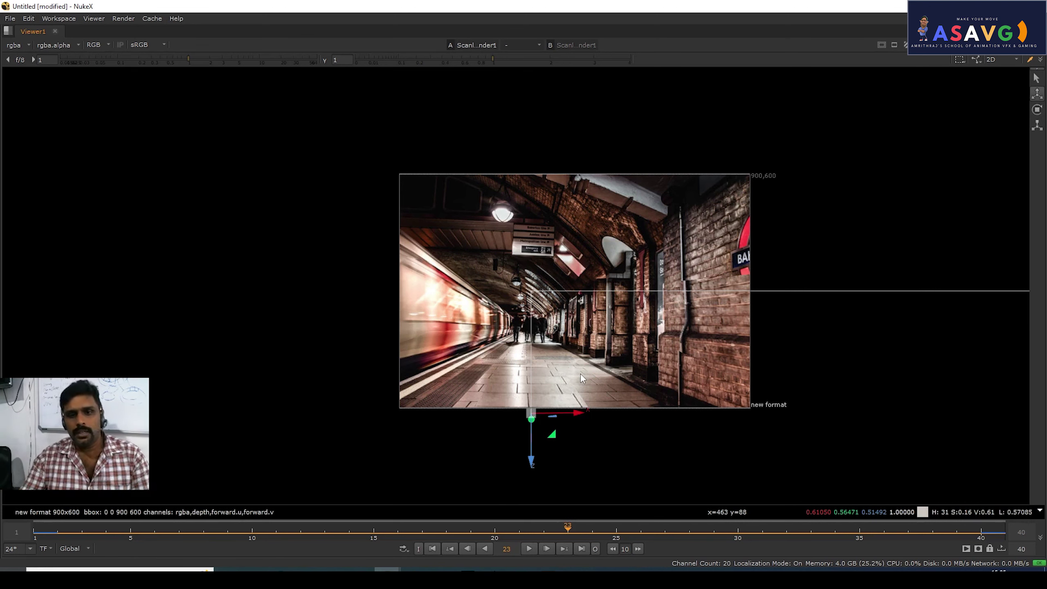
scroll(625, 307, "up", 2)
middle_click_drag(620, 336, 662, 324)
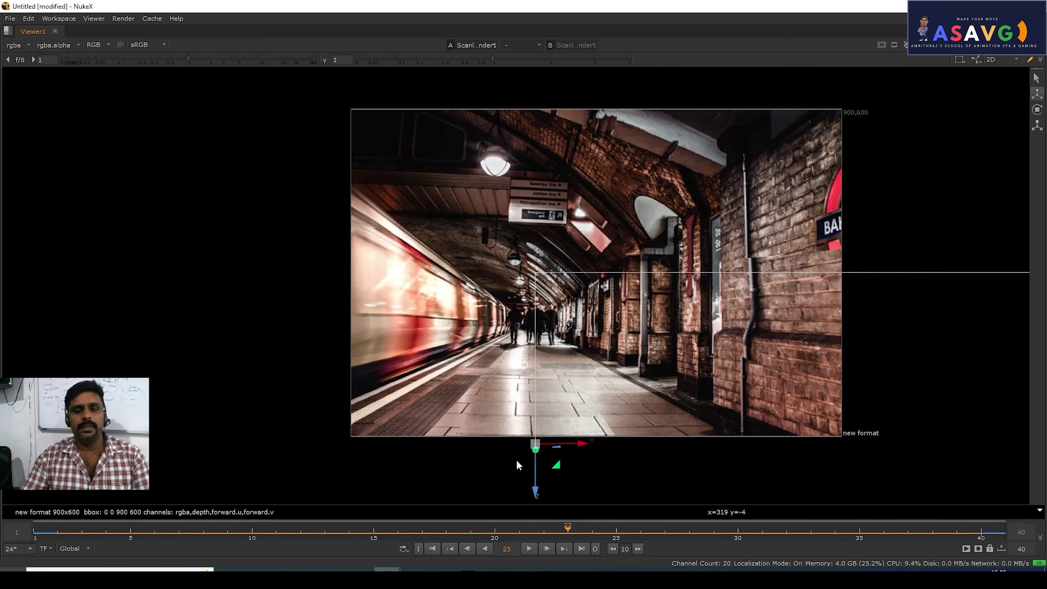
left_click(529, 548)
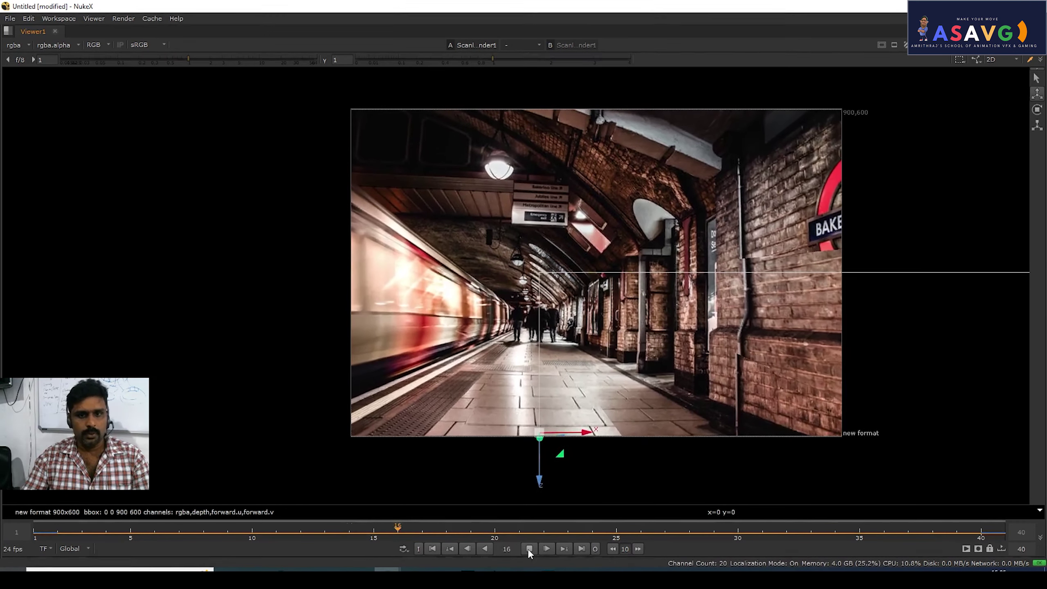
left_click(529, 549)
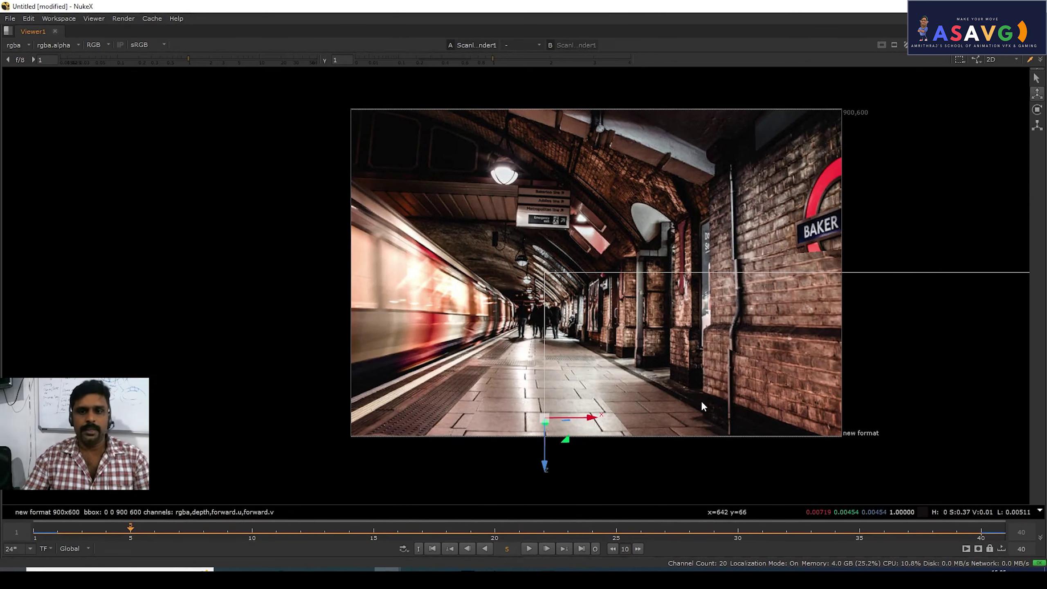
left_click_drag(493, 532, 35, 505)
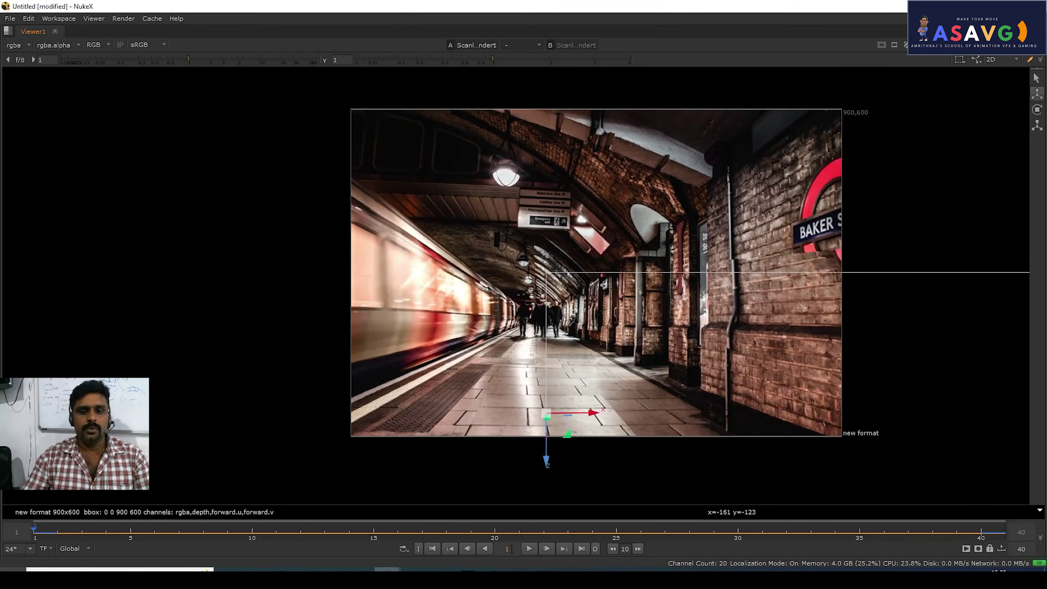
left_click(529, 549)
key("space")
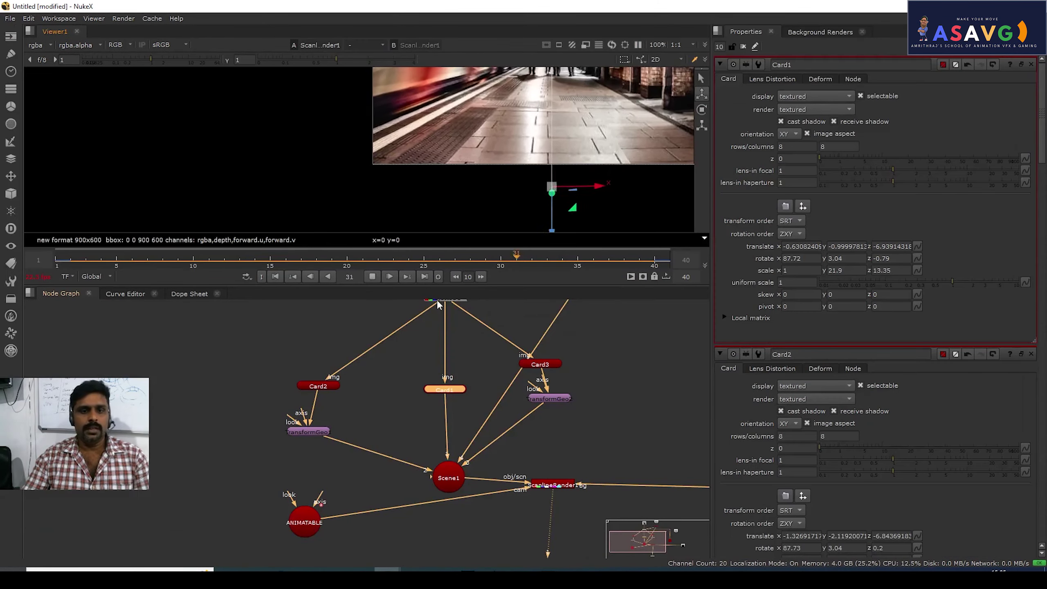
left_click(371, 277)
Rearrange the node graph by placing the Card4 node beyond Card3, in line with the other cards
middle_click_drag(456, 337, 473, 434)
left_click(456, 396)
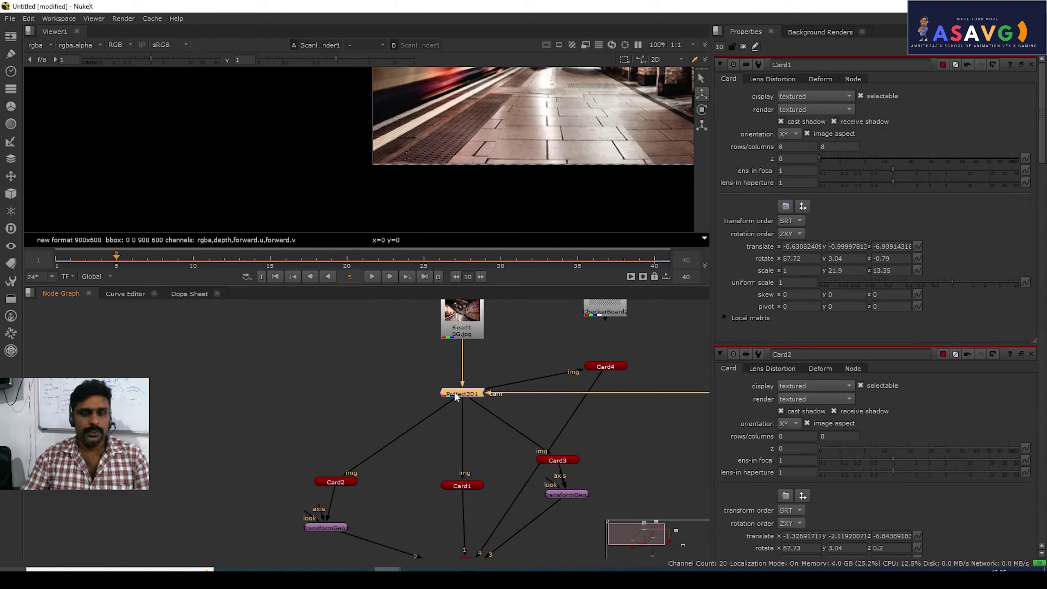
middle_click_drag(612, 371, 616, 352)
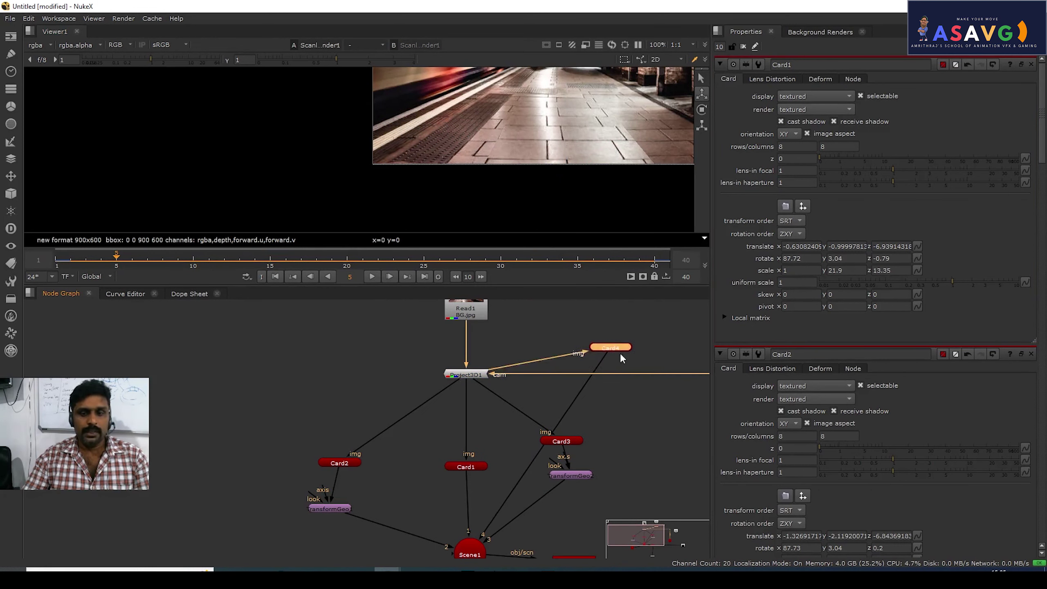
left_click_drag(621, 357, 663, 433)
middle_click_drag(552, 446, 600, 410)
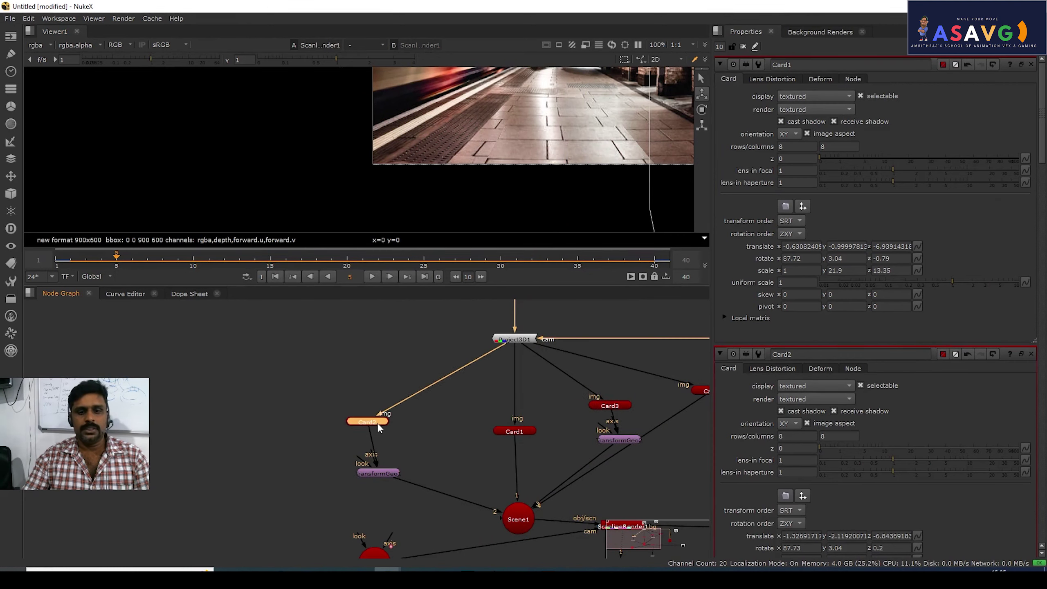
Examine how the ANIMATABLE and PROJECTOR cameras connect to the render and projection nodes
middle_click_drag(500, 446, 435, 388)
left_click_drag(326, 512, 450, 524)
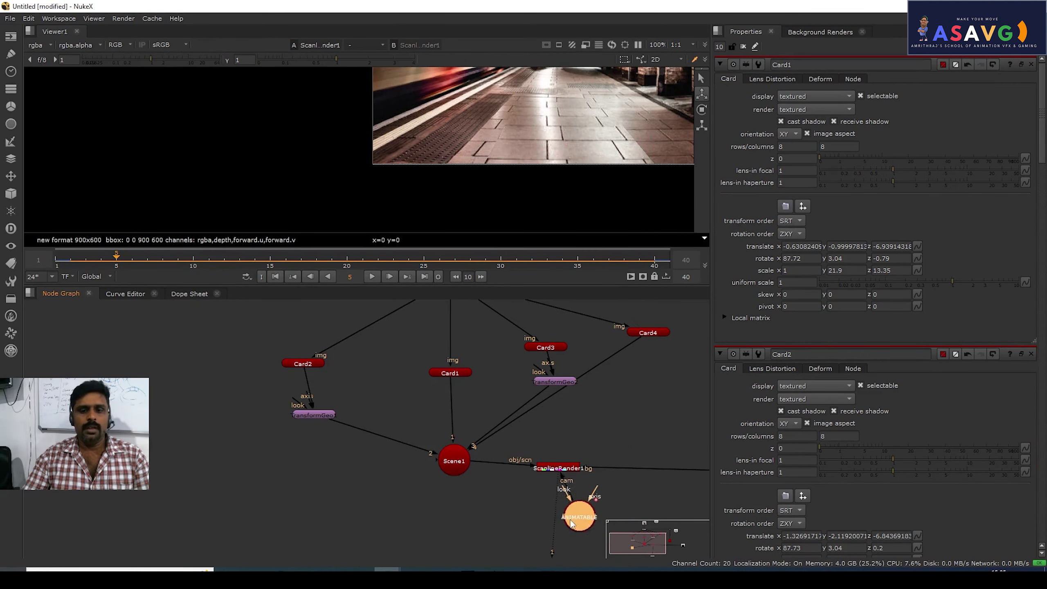
left_click_drag(366, 523, 375, 524)
middle_click_drag(487, 509, 295, 510)
middle_click_drag(472, 477, 429, 478)
left_click_drag(534, 424, 546, 421)
scroll(540, 416, "down", 3)
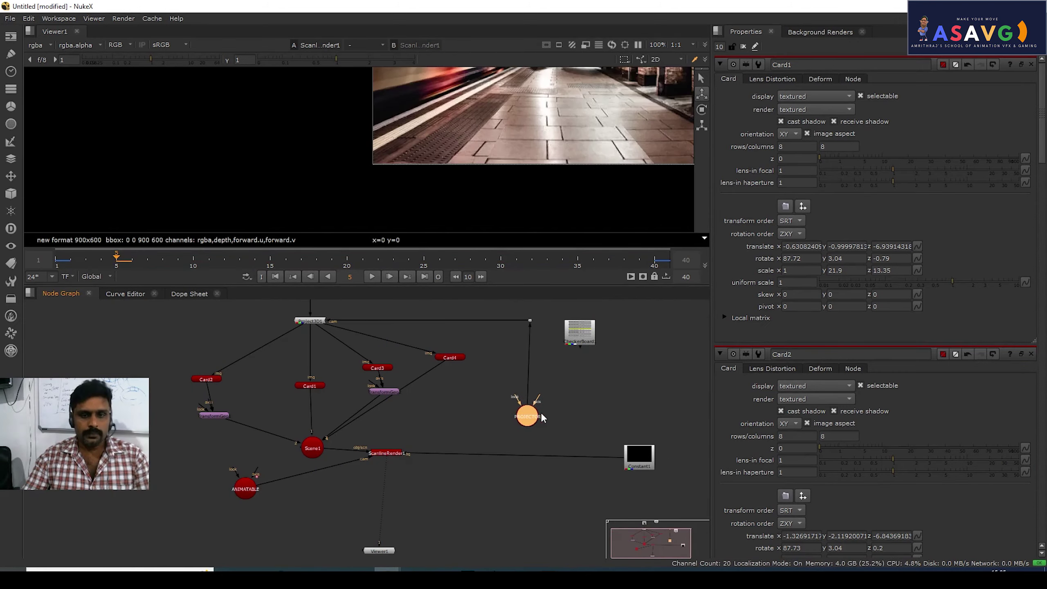
Examine the projected cards and both cameras in 3D while scrubbing, and compare with the rendered 2D view
key("Tab")
left_click_drag(413, 162, 569, 145, "ctrl")
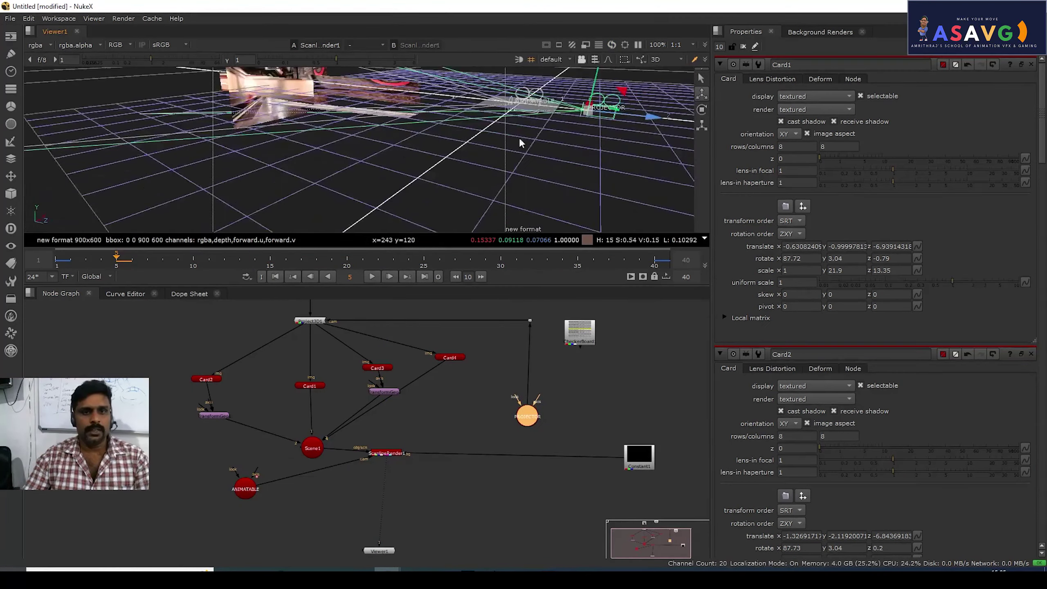
key("space")
left_click_drag(429, 156, 586, 427, "ctrl")
left_click_drag(102, 539, 476, 490)
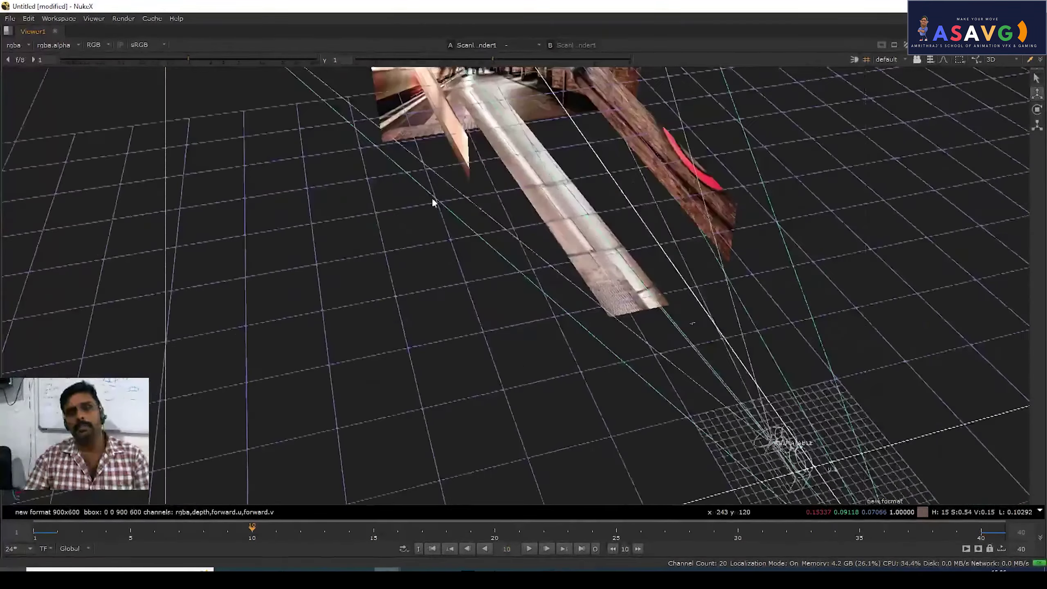
key("Tab")
middle_click_drag(512, 277, 513, 270)
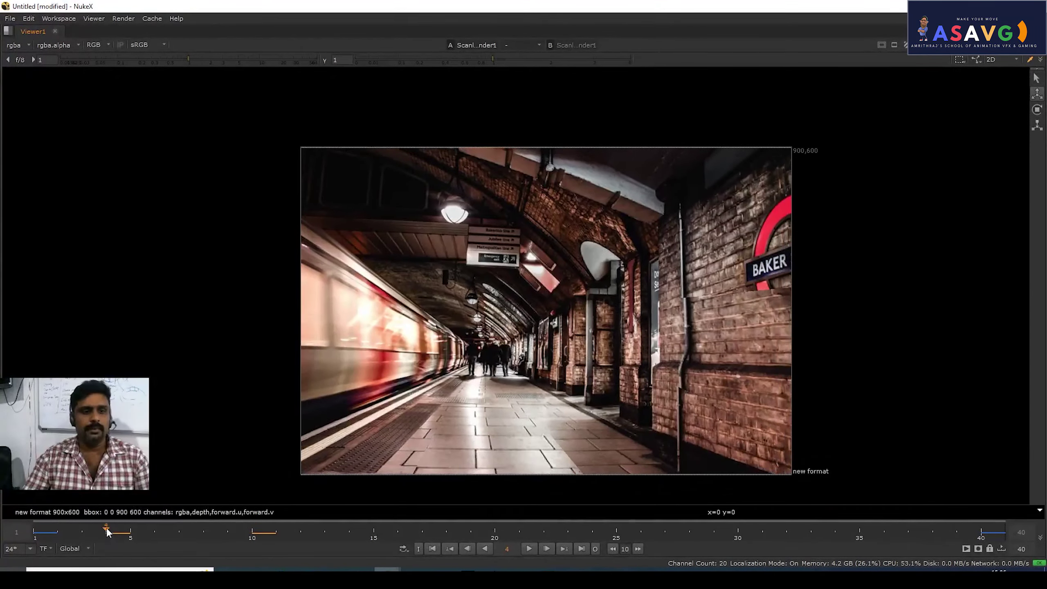